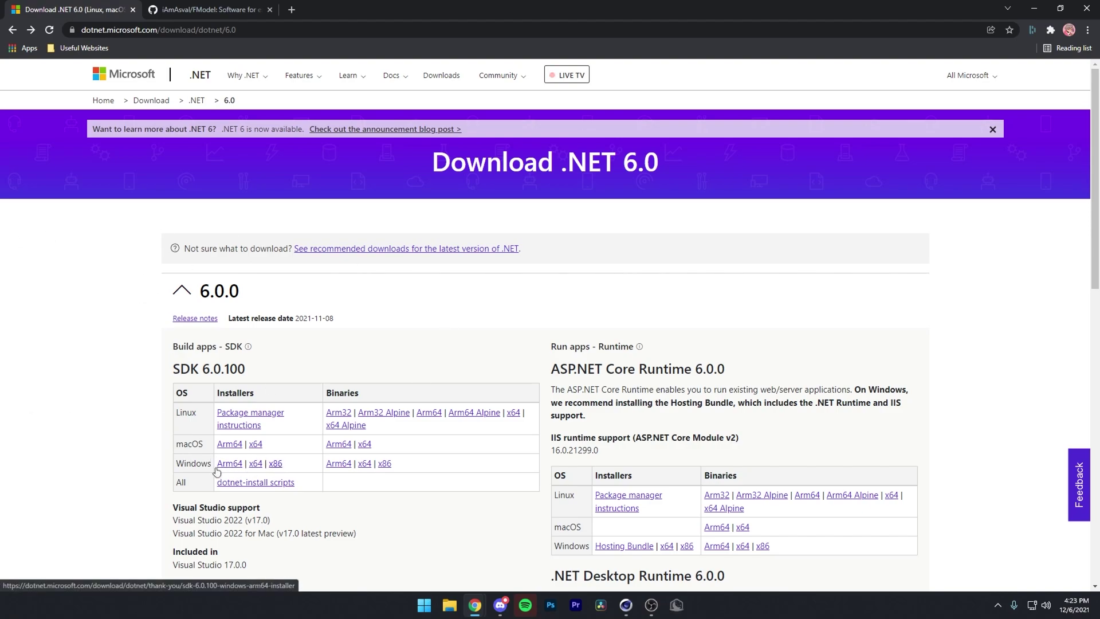
Start downloading the .NET 6.0 SDK Windows x86 installer and open the running download's options.
left_click(276, 463)
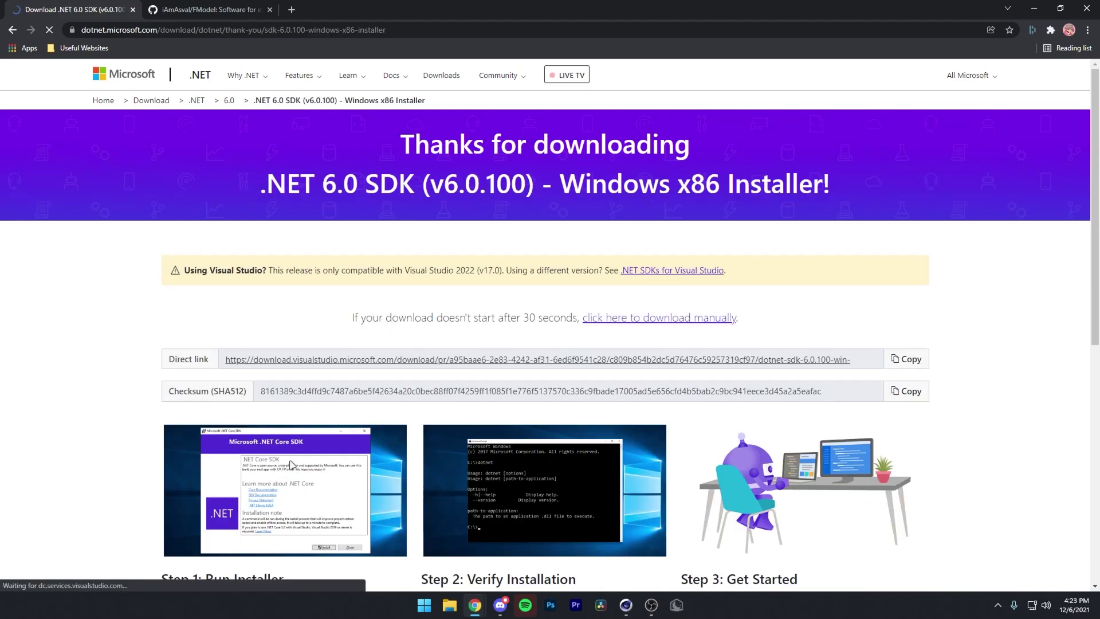
scroll(123, 499, "down", 3)
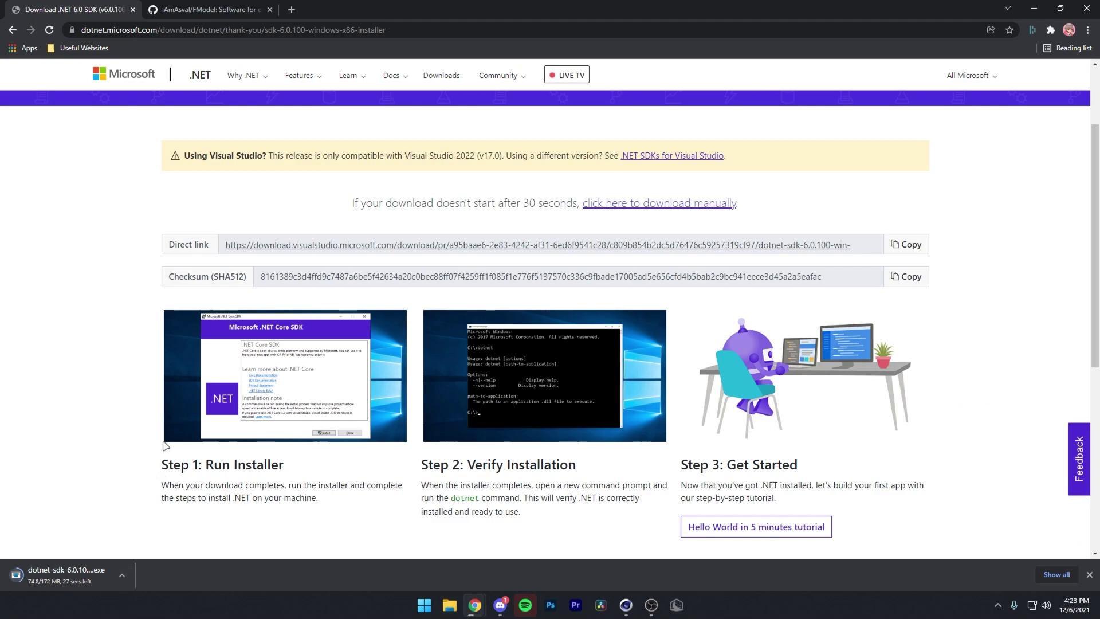
left_click(119, 569)
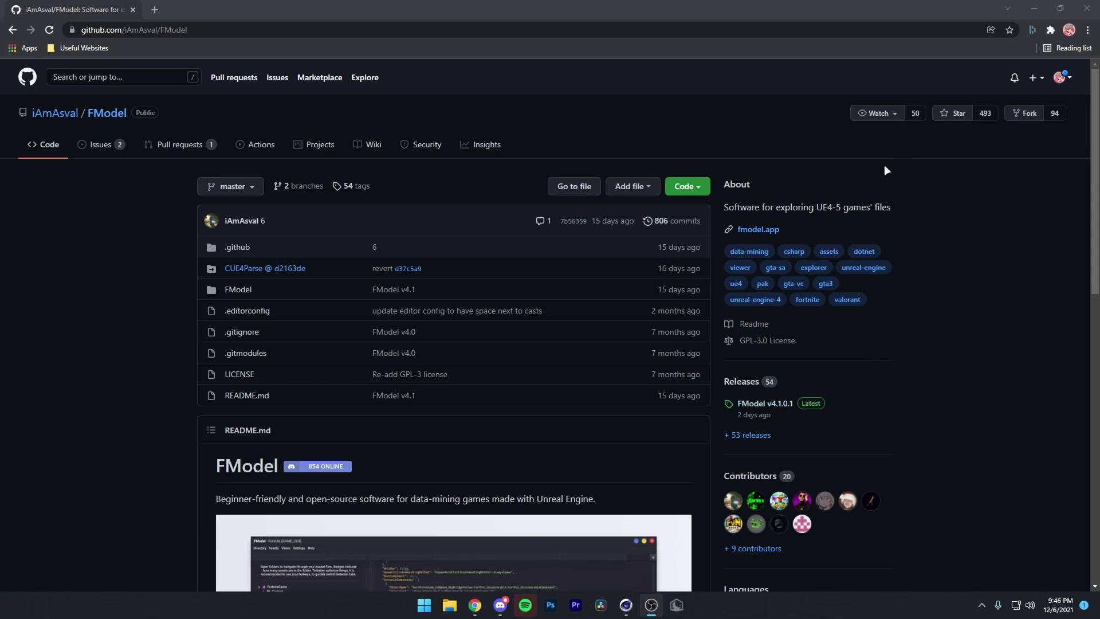
Download FModel.zip from the FModel 4.1.0.1 tag's release assets.
left_click(352, 186)
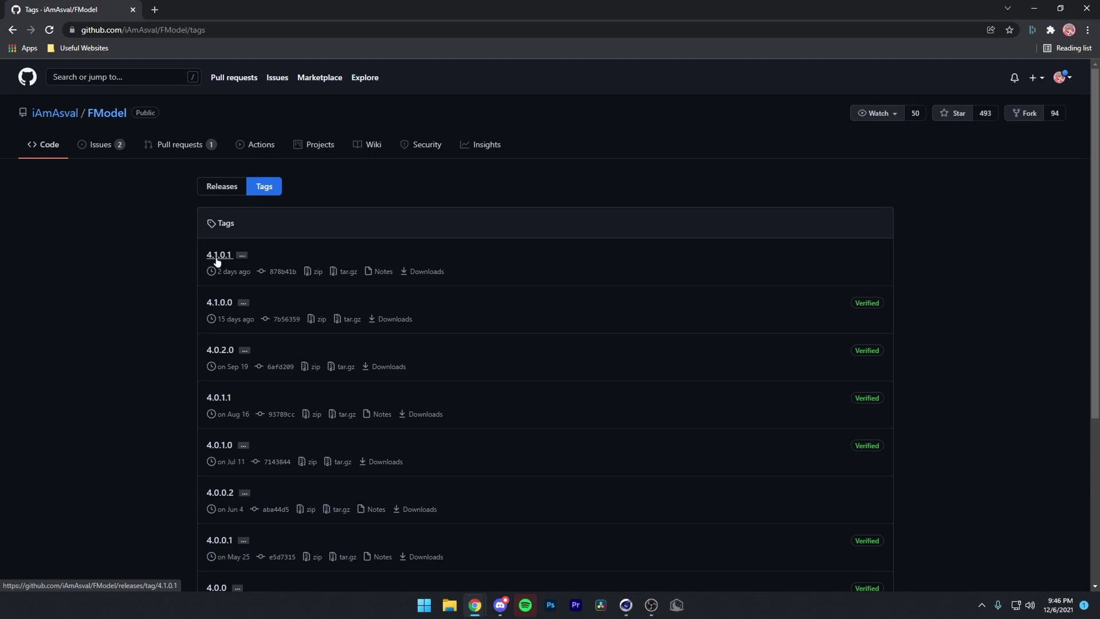
left_click(218, 255)
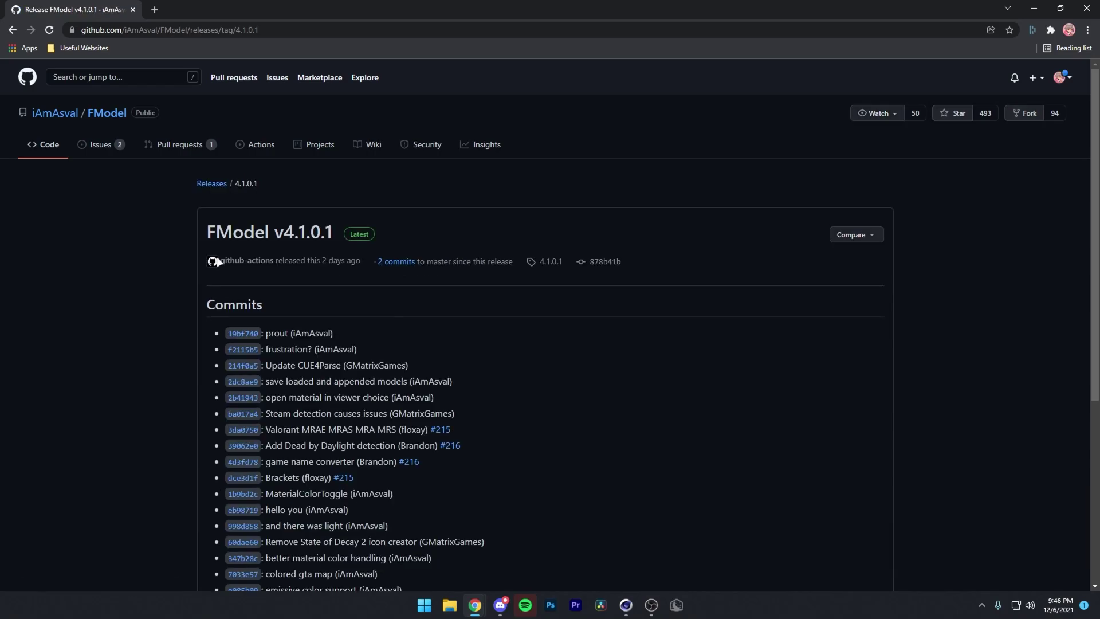
scroll(515, 310, "down", 5)
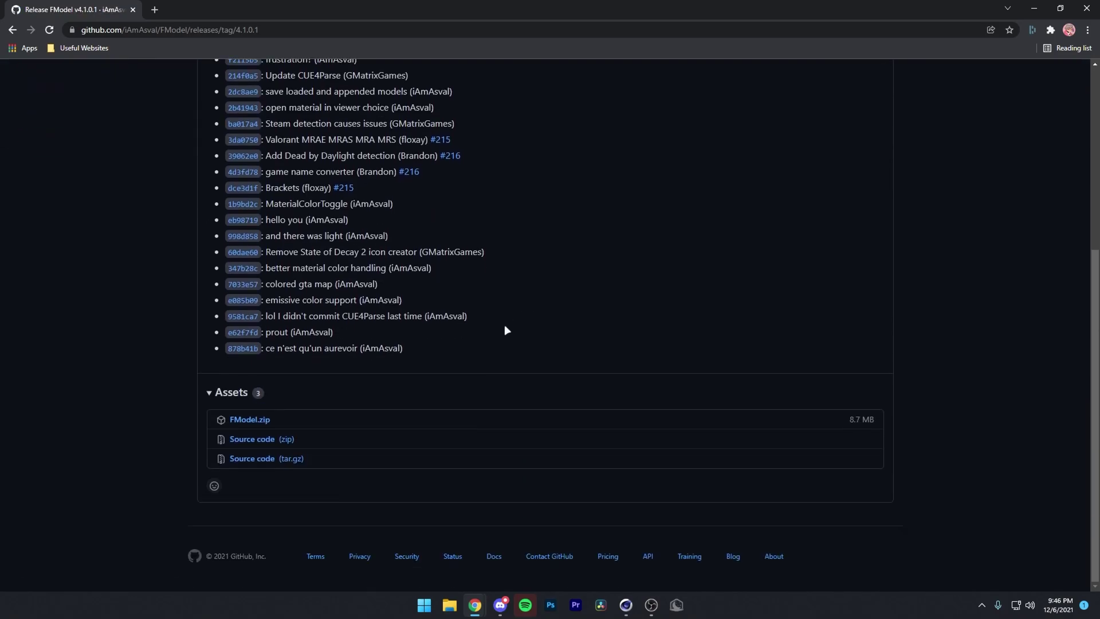
left_click(249, 421)
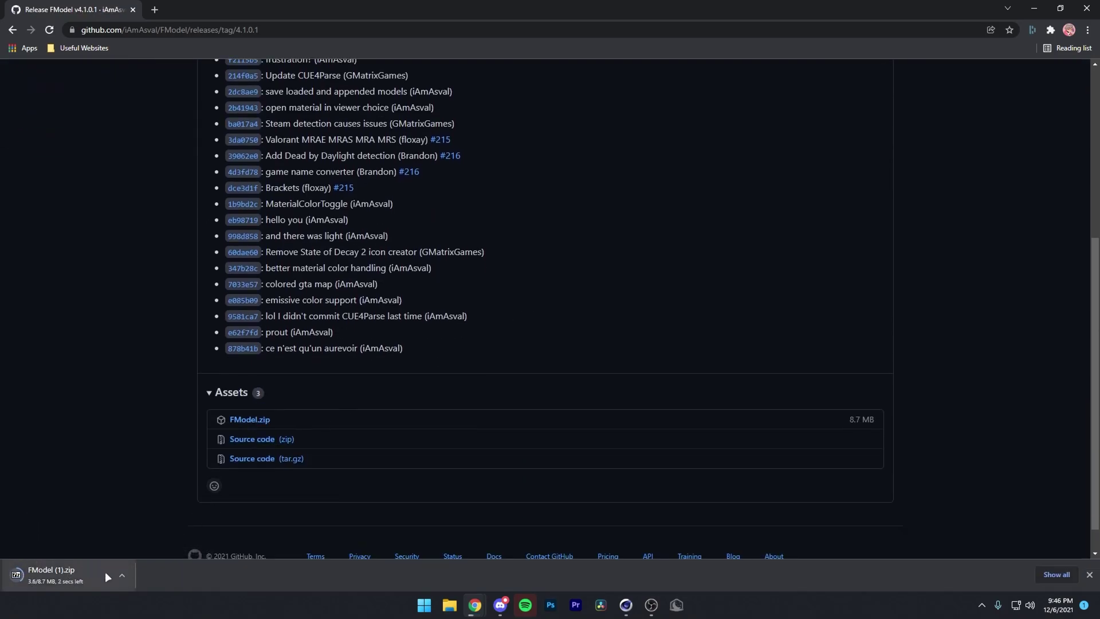
Drag FModel.exe from FModel (1).zip onto the desktop, then close the 7-Zip window.
left_click(65, 573)
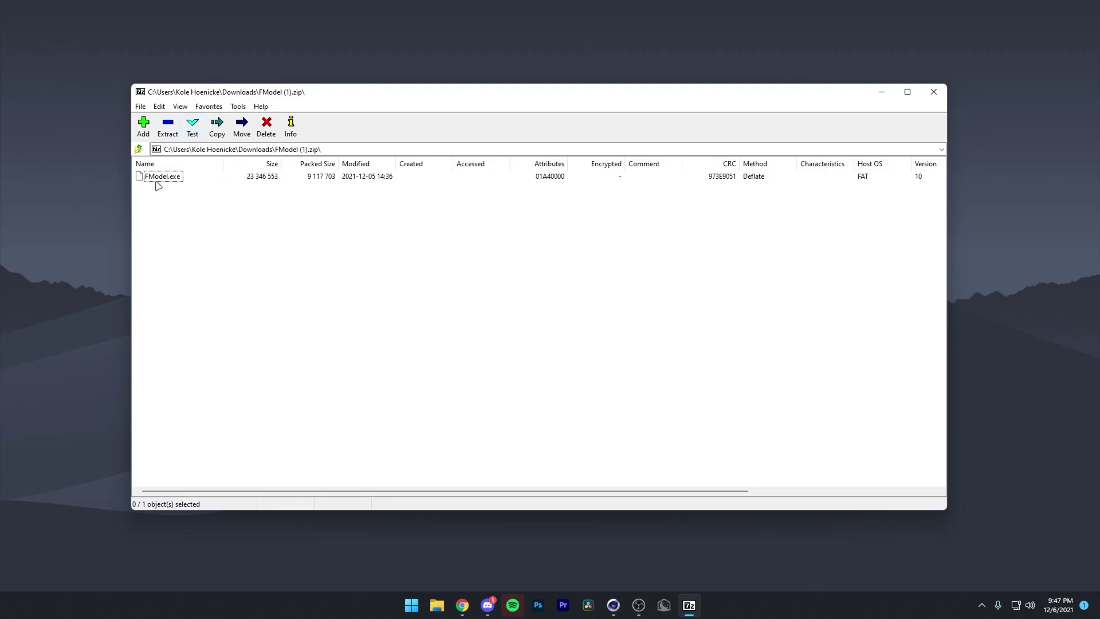
left_click_drag(166, 178, 26, 21)
left_click(934, 92)
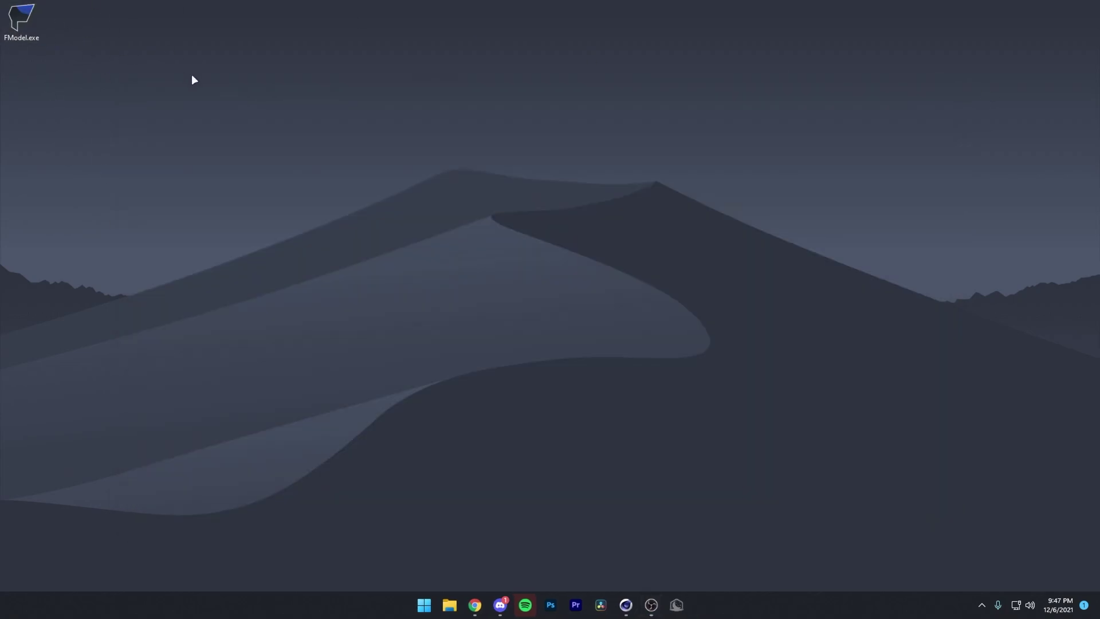
Launch FModel, set UE Versions to GAME_UE5_1, accept the restart, and check Assets > Auto.
double_click(35, 24)
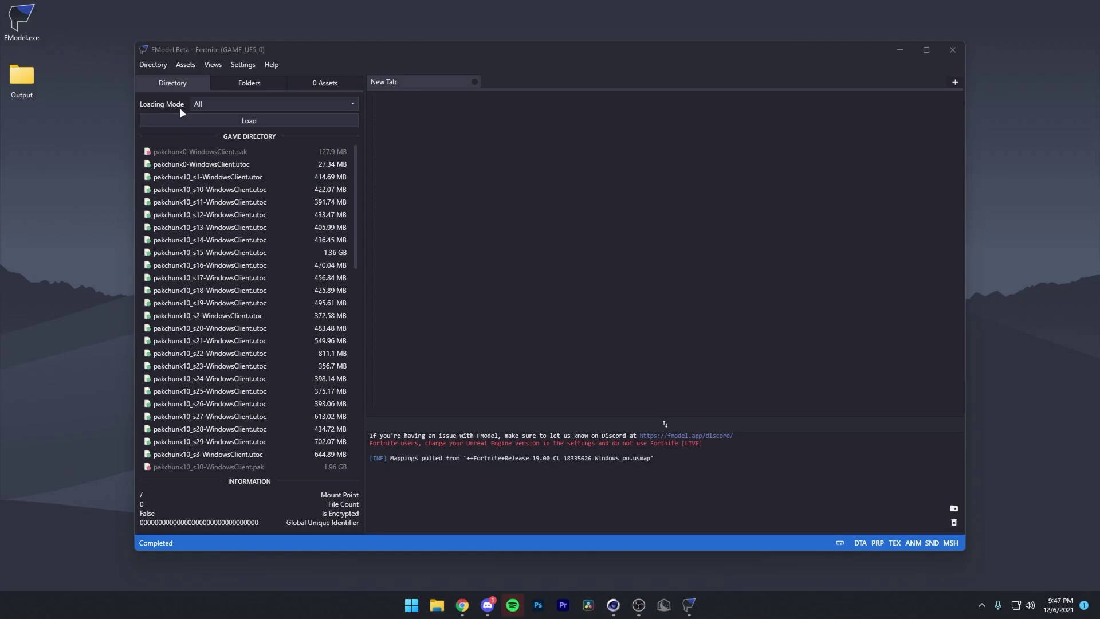
left_click(242, 65)
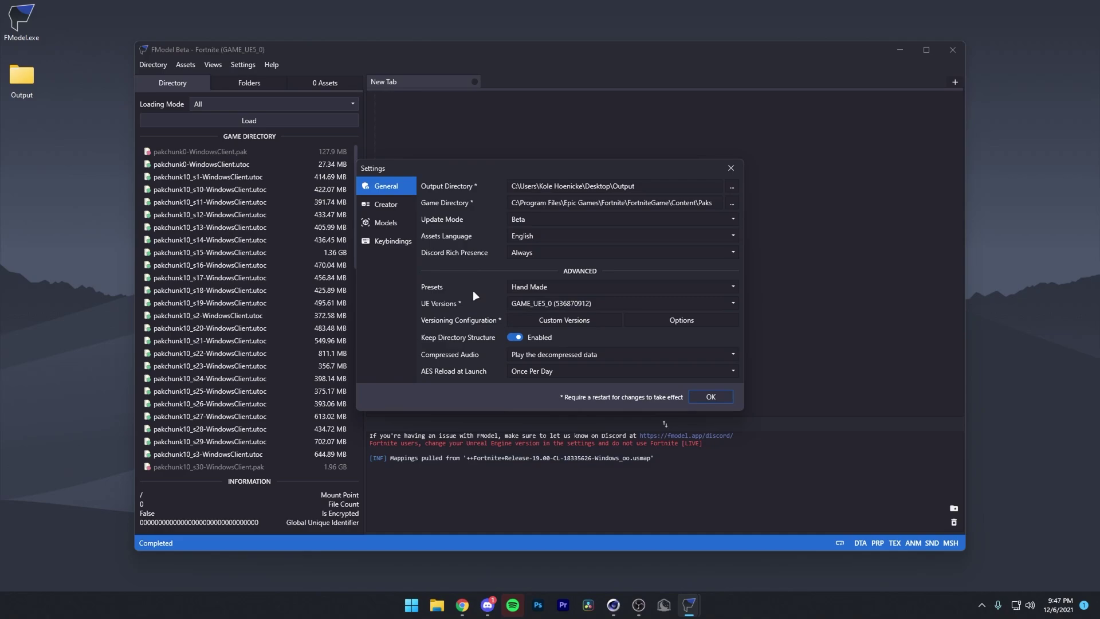
left_click(516, 305)
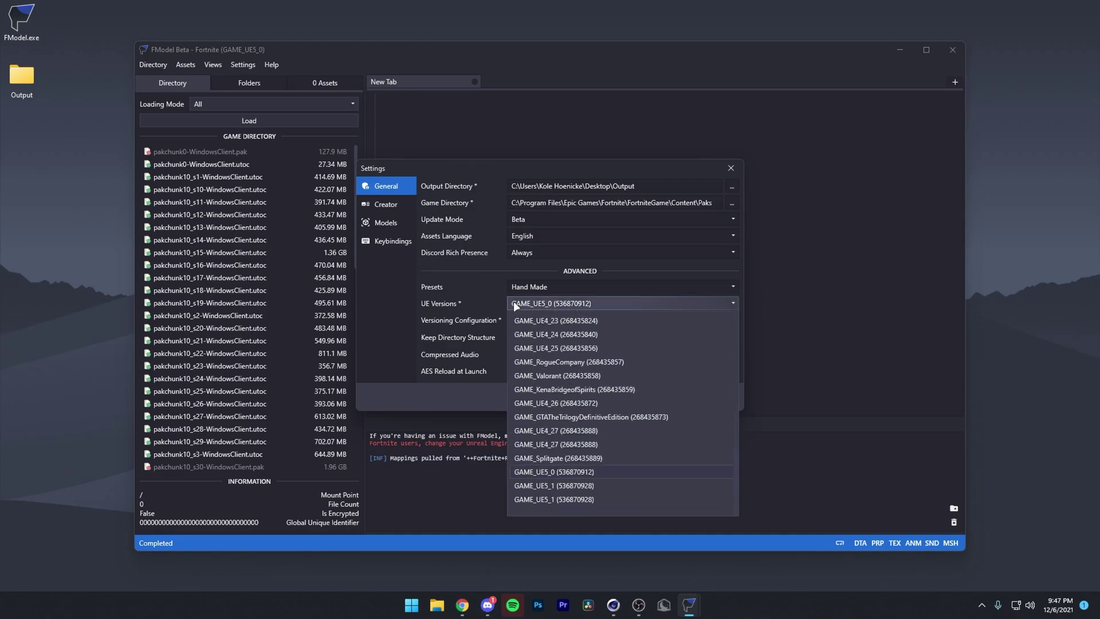
left_click(563, 499)
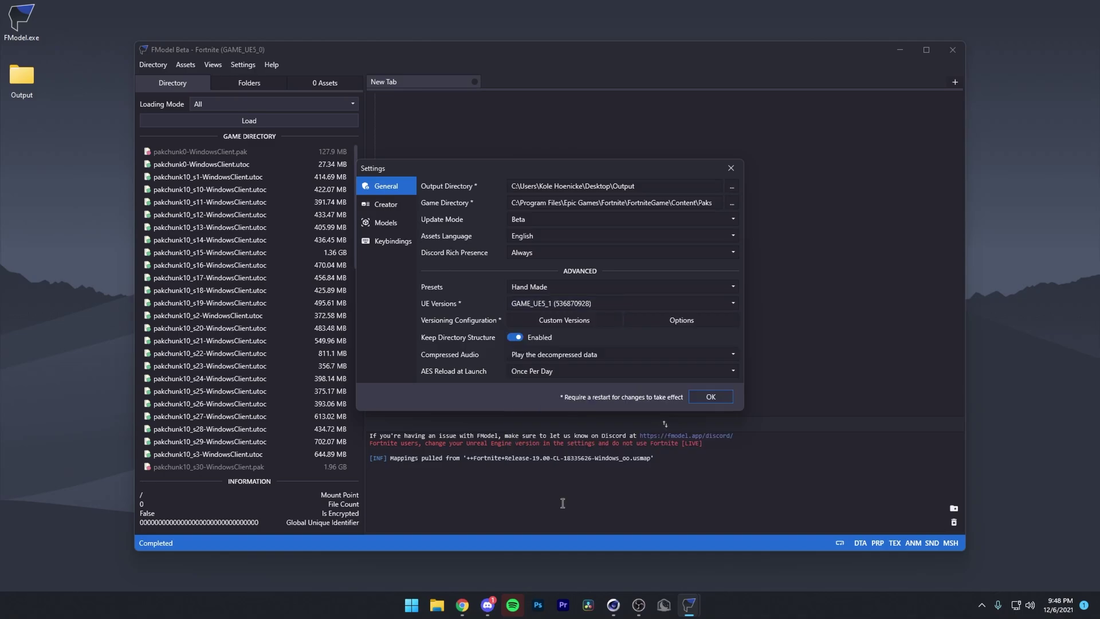
left_click(707, 394)
left_click(625, 329)
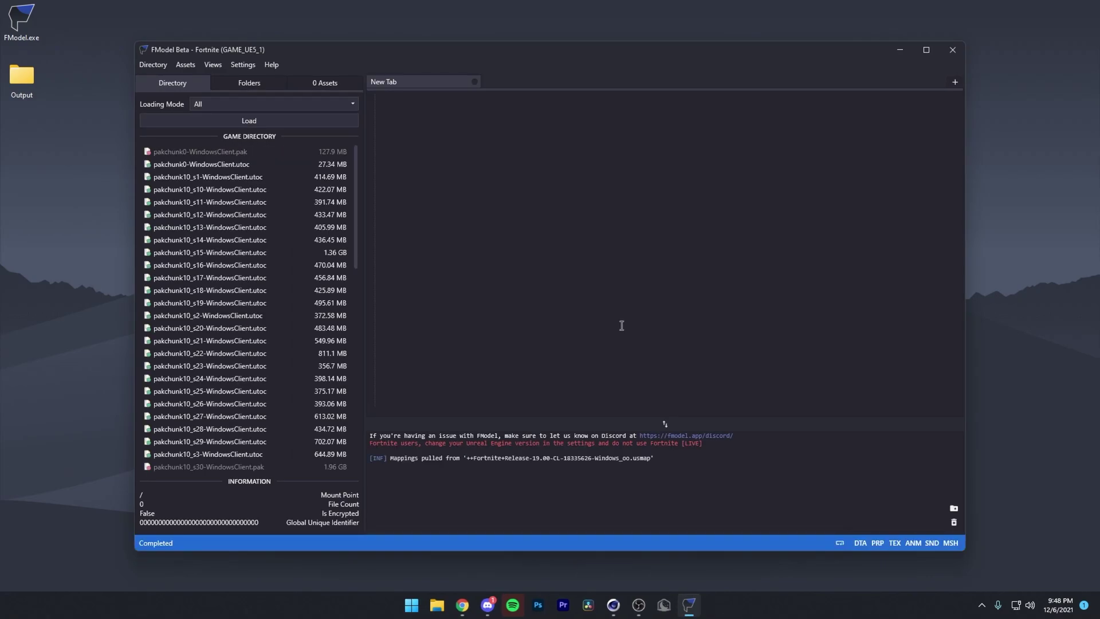
left_click(192, 64)
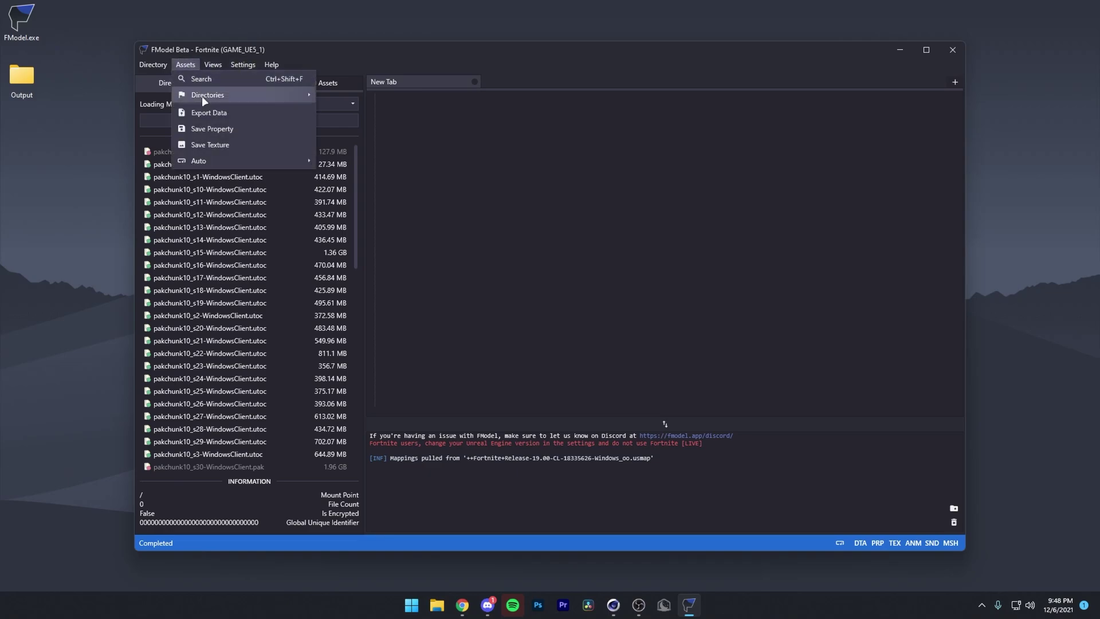
mouse_move(203, 161)
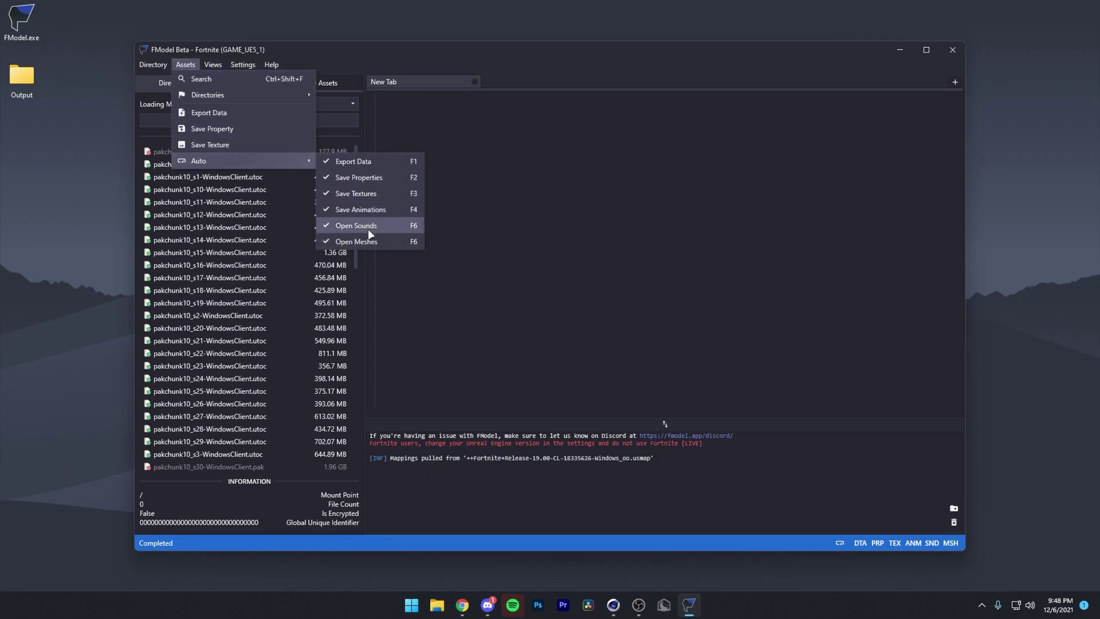
Load all game archives with Loading Mode set to All.
left_click(427, 147)
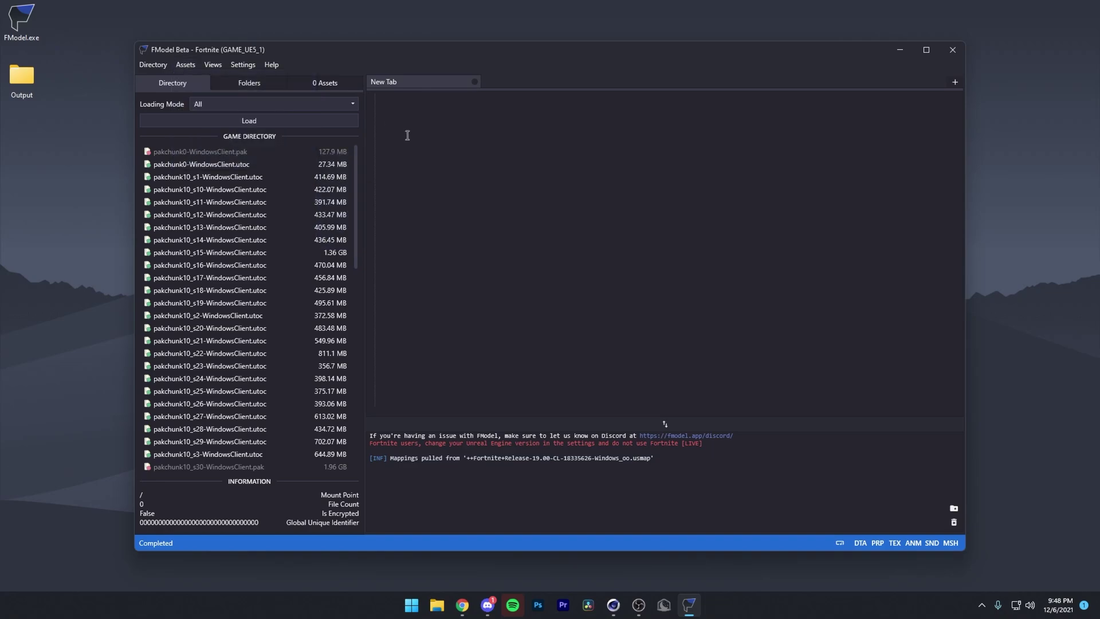
left_click(229, 106)
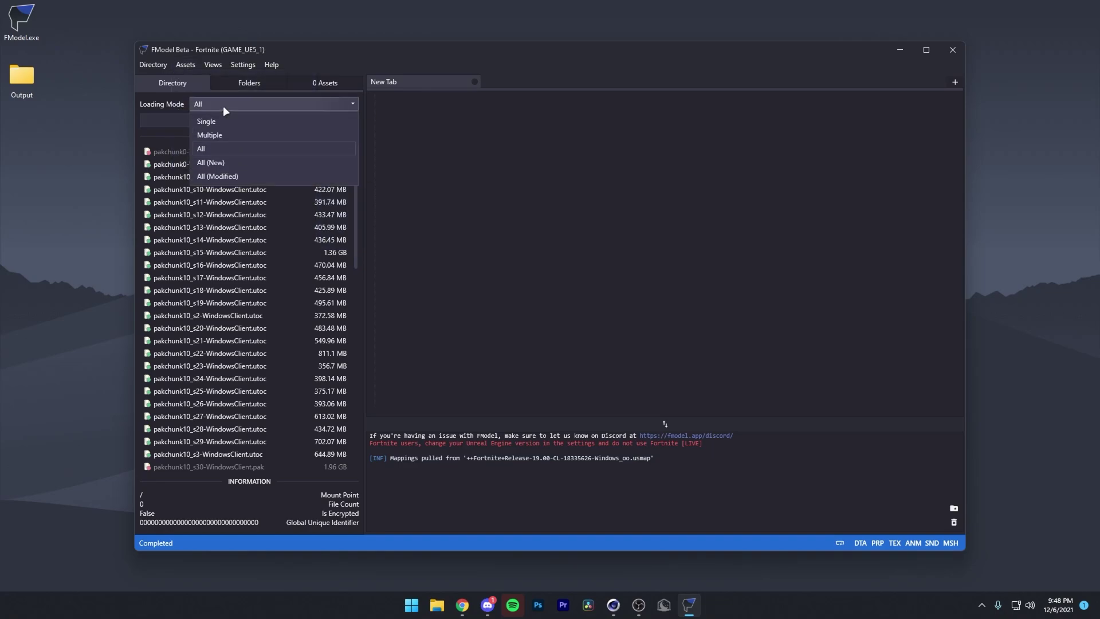
left_click(223, 107)
left_click(225, 120)
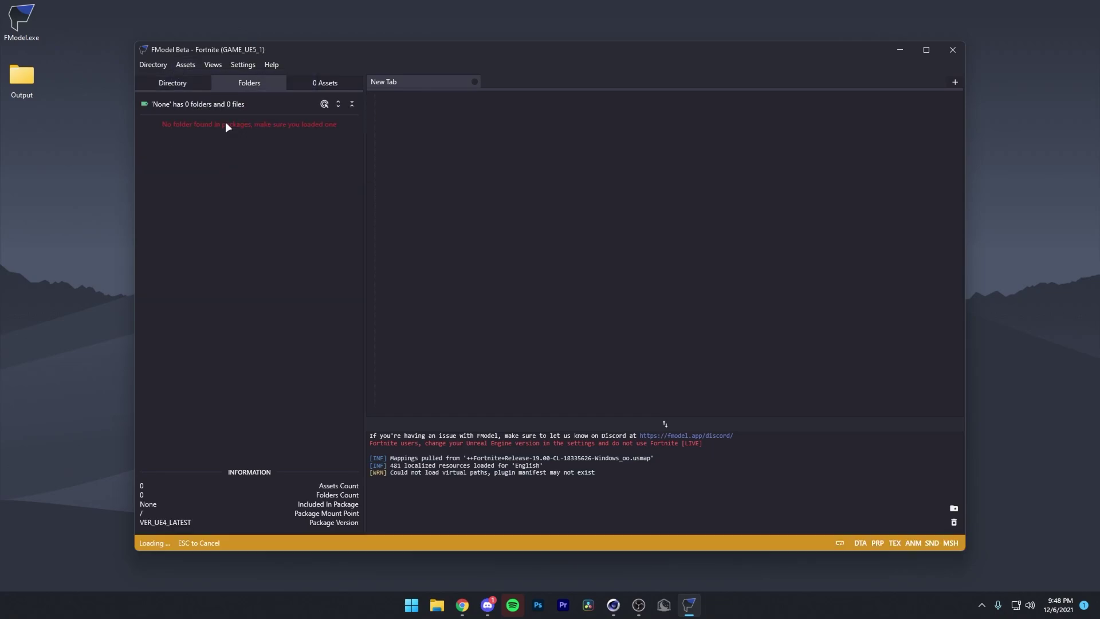
Expand FortniteGame > Content > Characters > Player > Male in the folder tree.
double_click(177, 138)
left_click(184, 152)
double_click(183, 152)
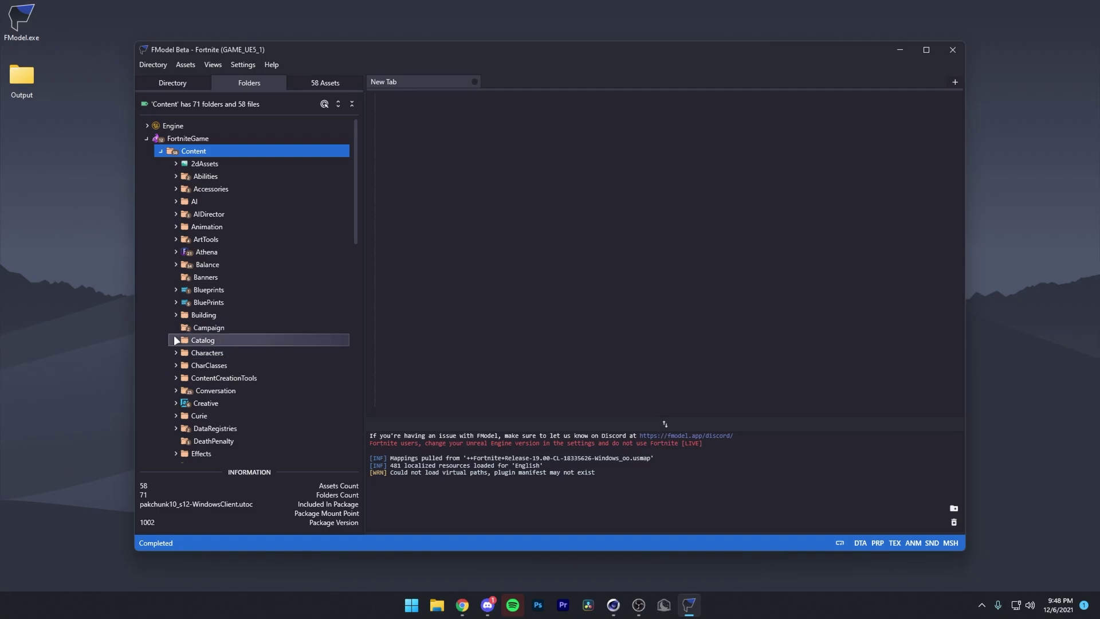
double_click(207, 352)
double_click(239, 356)
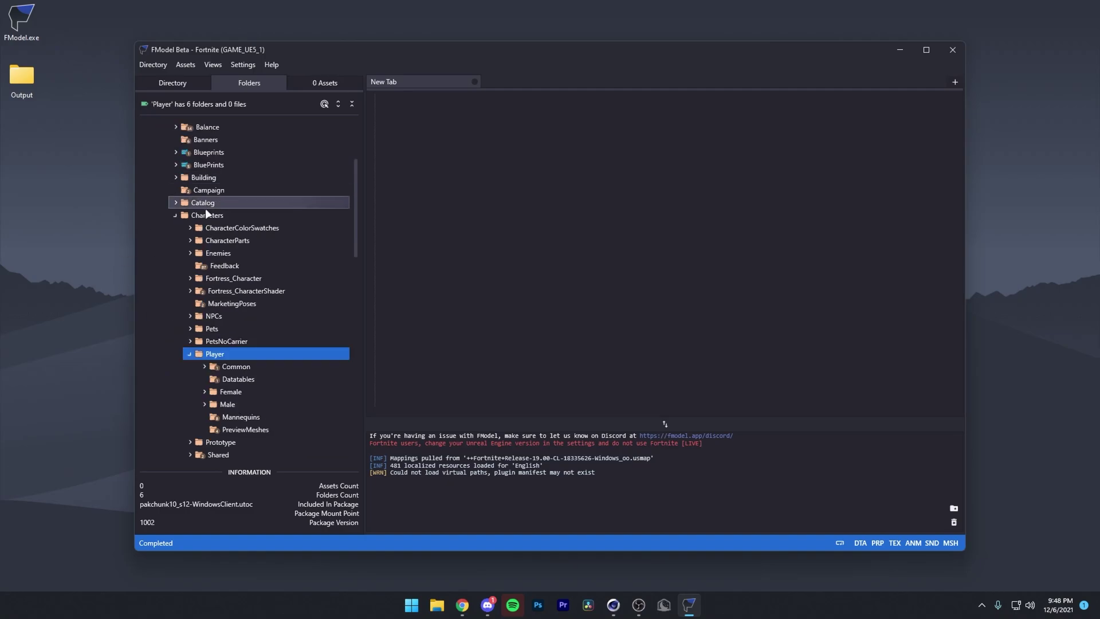
double_click(227, 349)
scroll(235, 329, "down", 3)
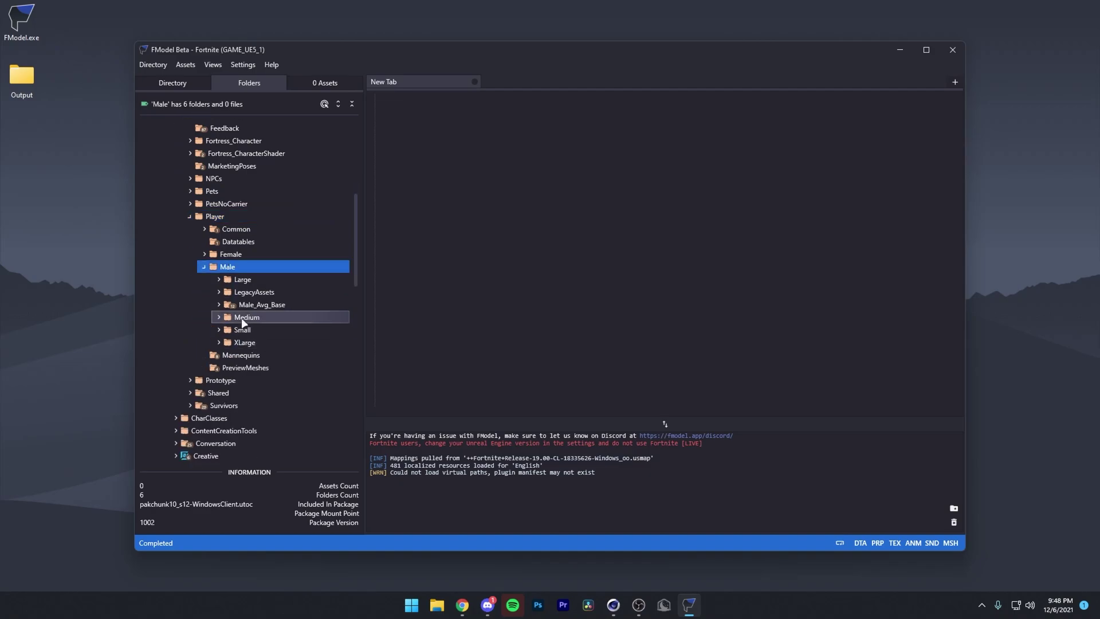
Expand Medium > Bodies > M_MED_Parallel_Comic to reveal Materials, Meshes and Textures.
left_click(242, 317)
double_click(243, 321)
left_click(244, 343)
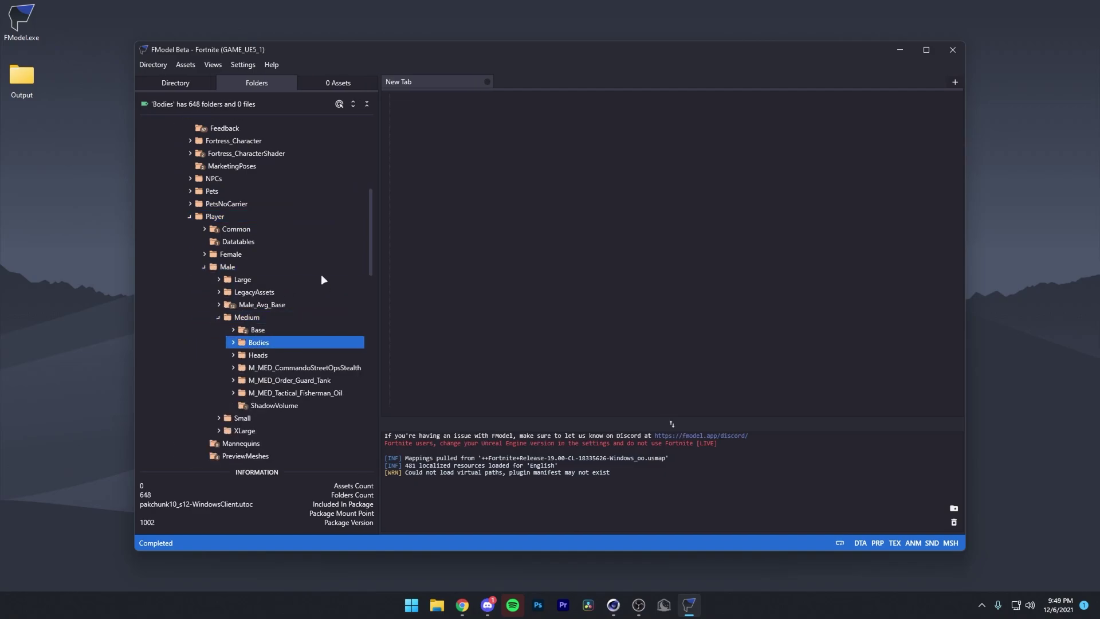
scroll(344, 315, "down", 10)
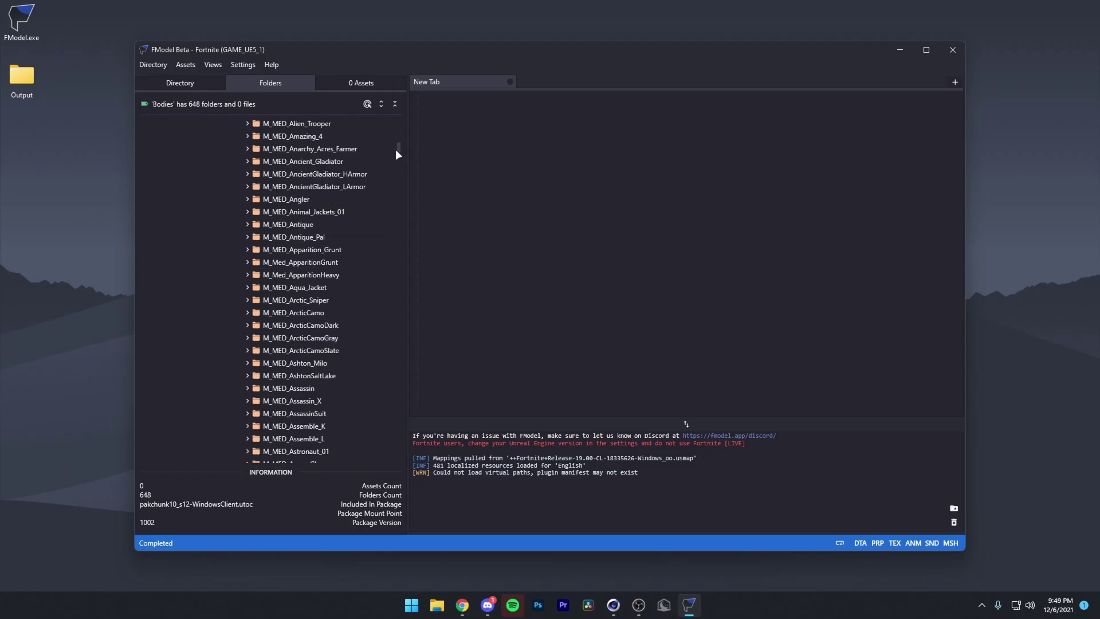
left_click_drag(396, 149, 410, 336)
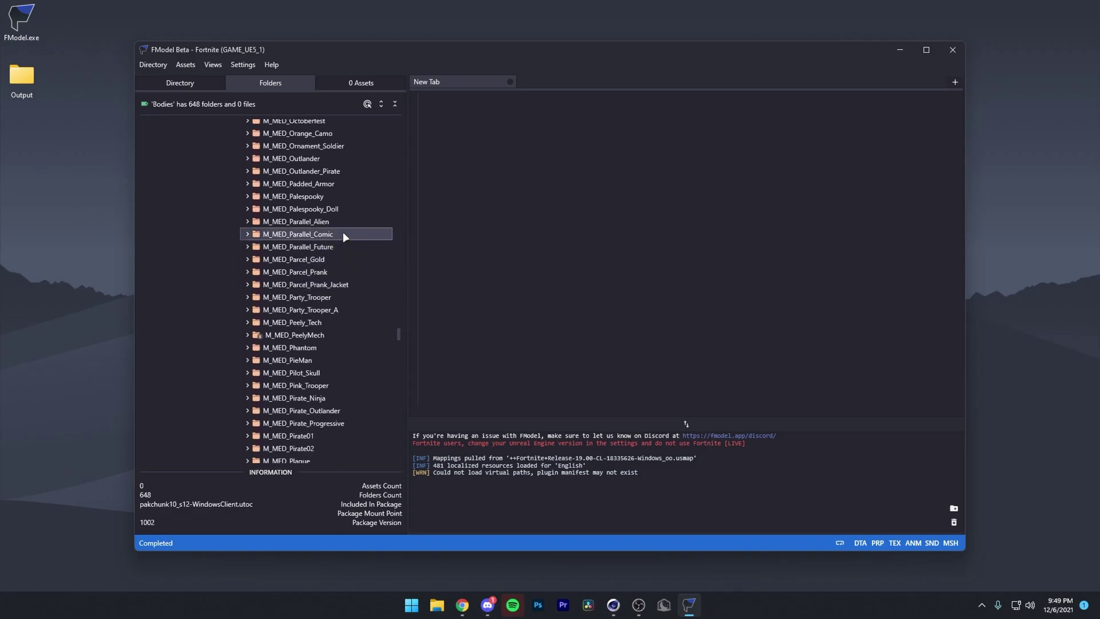
left_click(323, 237)
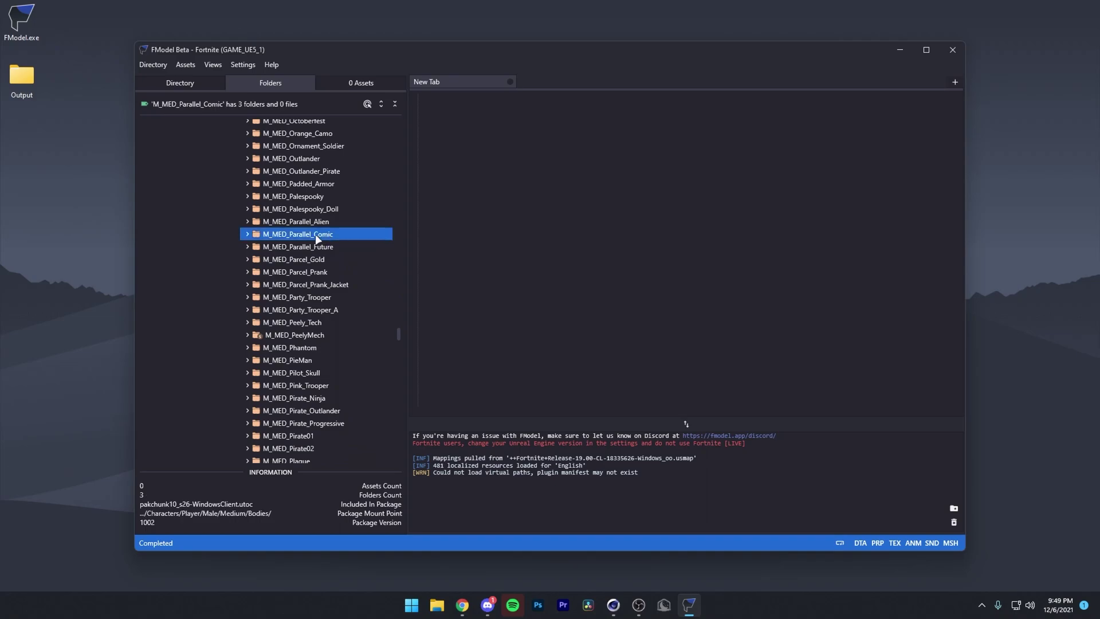
double_click(316, 236)
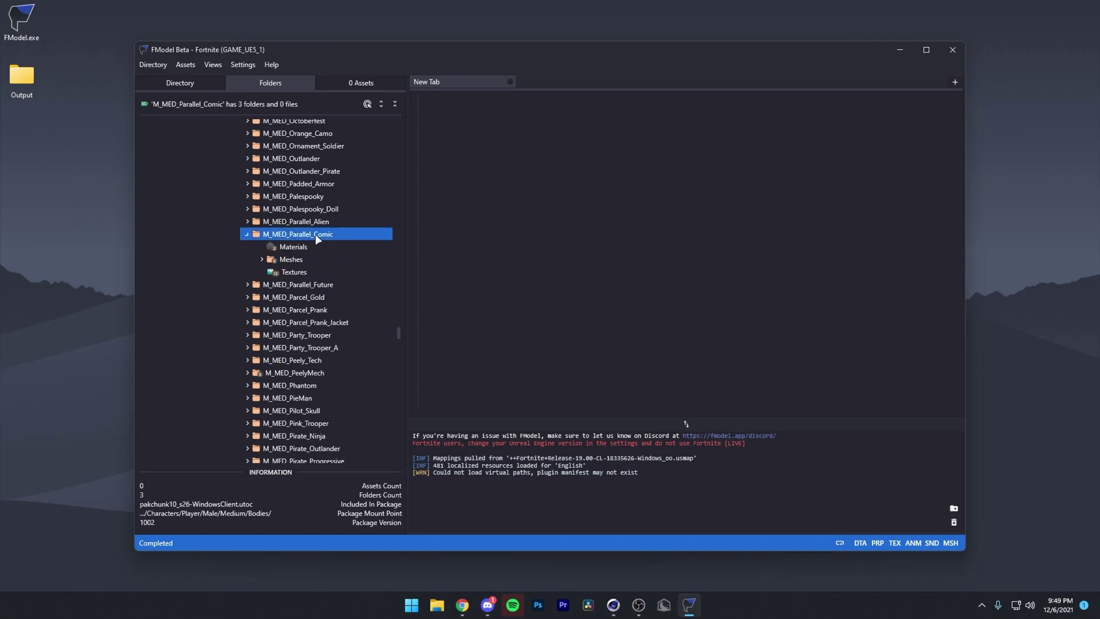
Extract M_MED_Parallel_Comic, save all four loaded models to the Desktop, and open the Game folder.
right_click(286, 235)
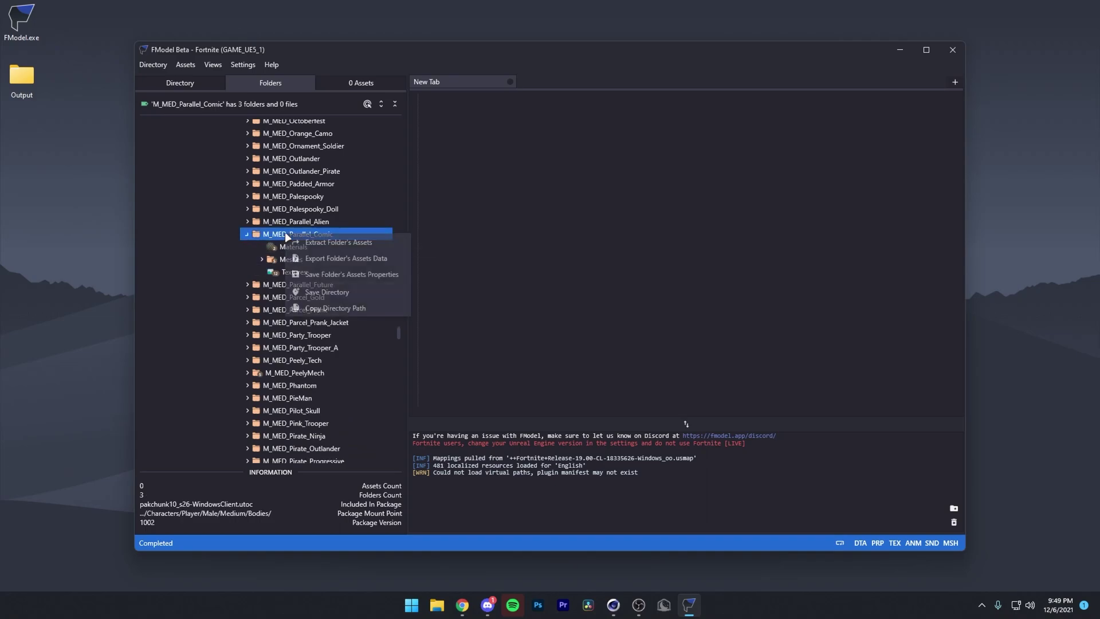
left_click(331, 241)
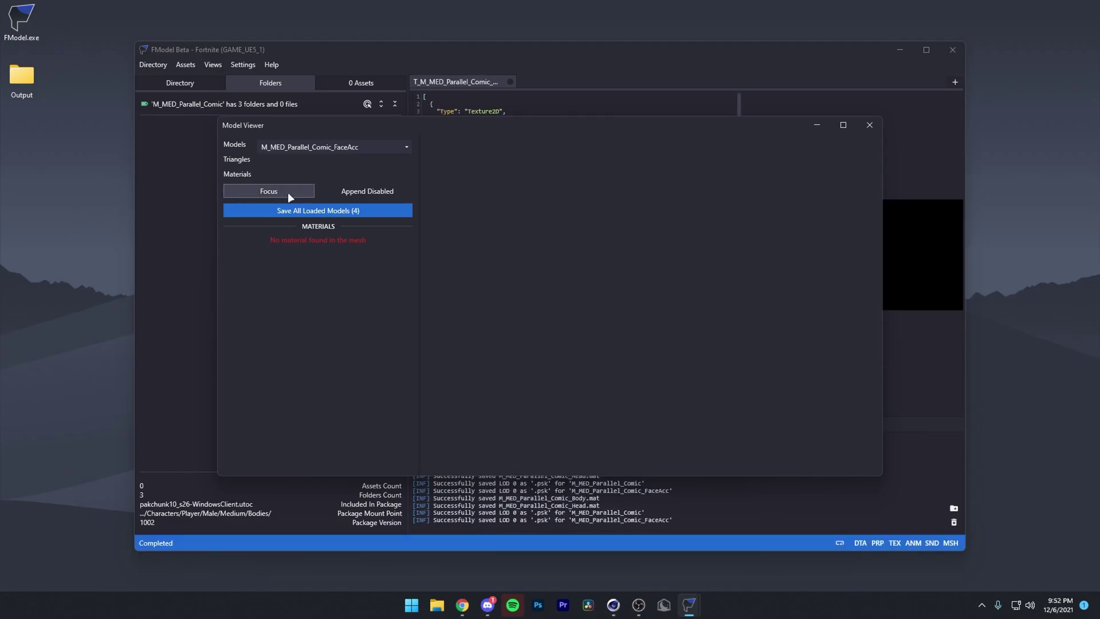
left_click(359, 211)
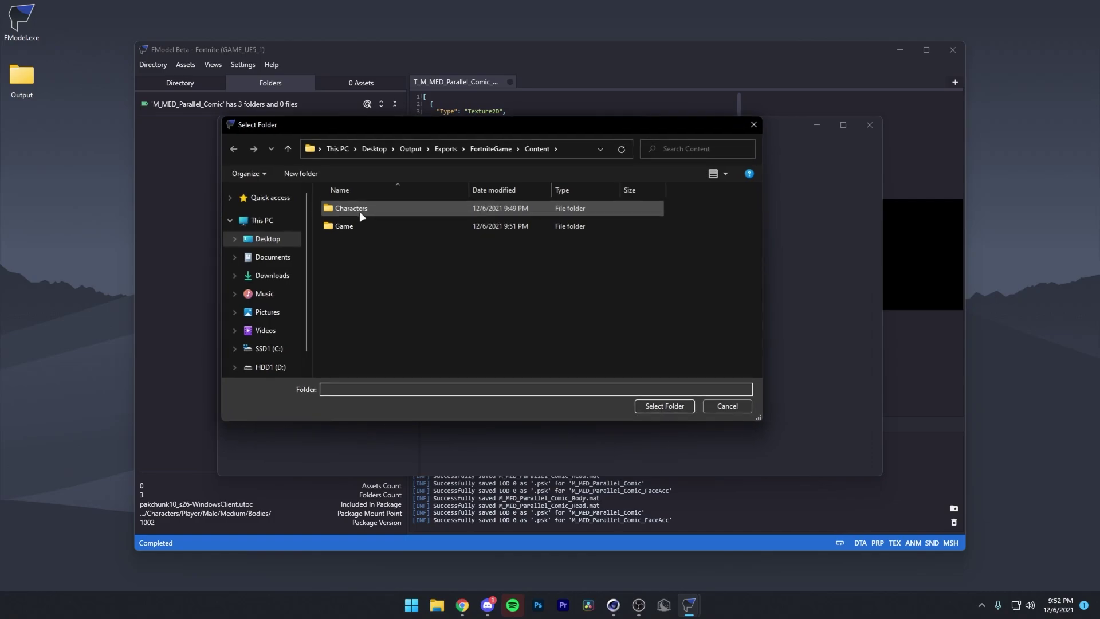
left_click(268, 238)
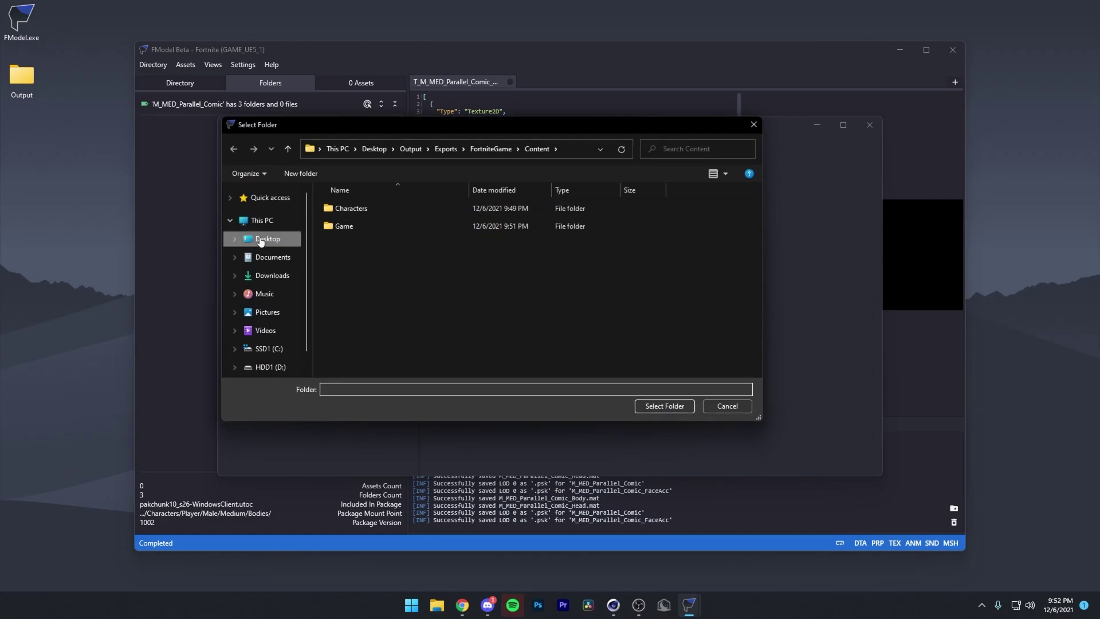
left_click(655, 404)
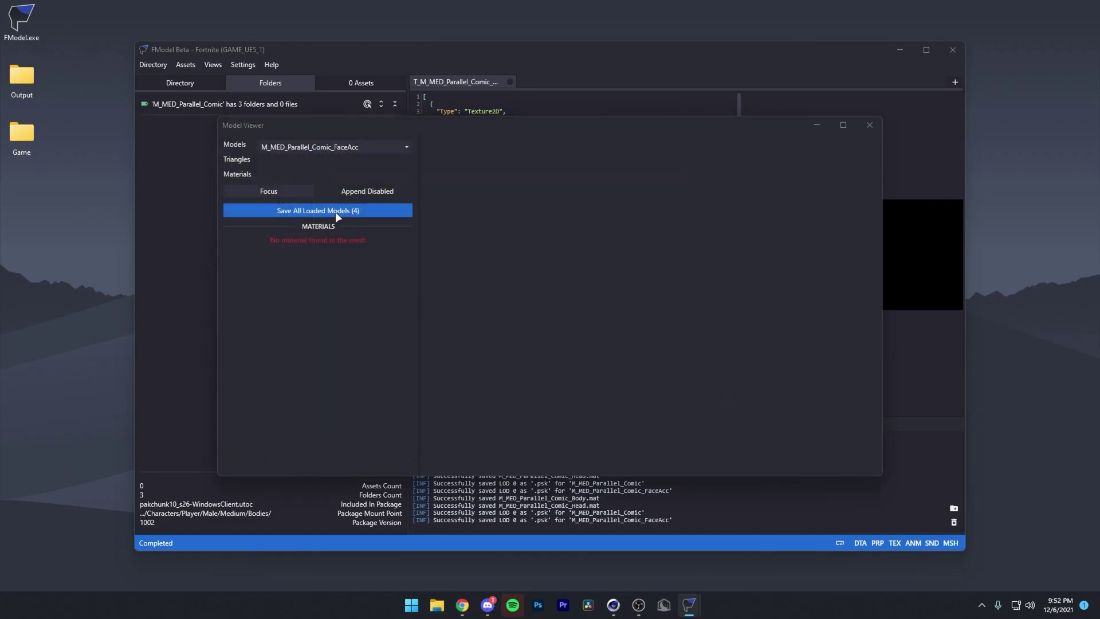
double_click(23, 134)
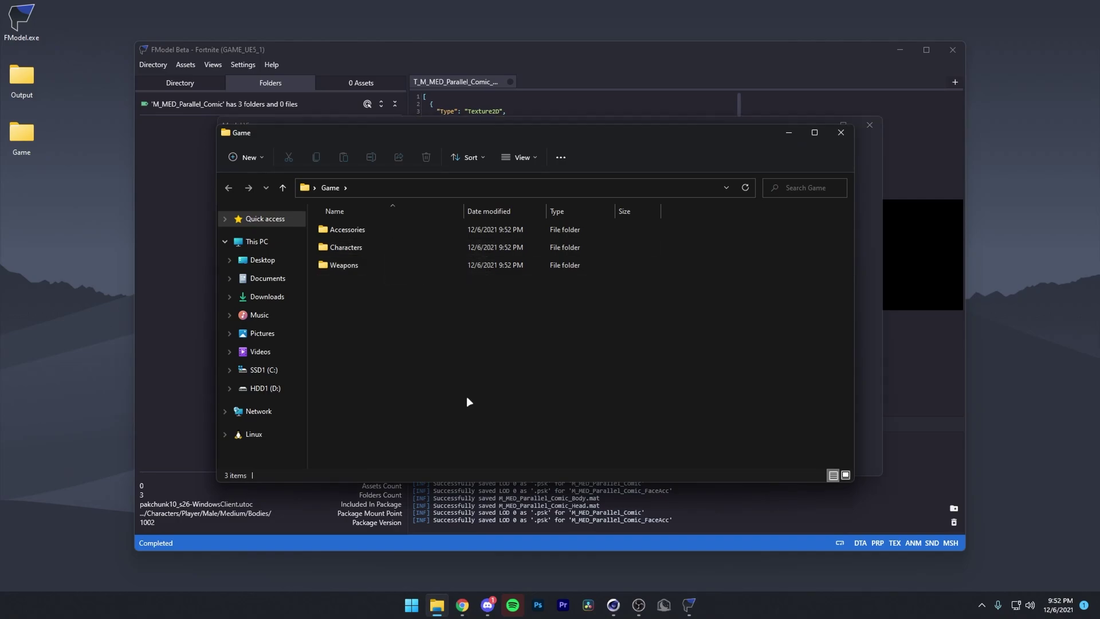
Launch Blender 3.0.0, close the splash screen, and delete the default camera, cube and light.
key("super")
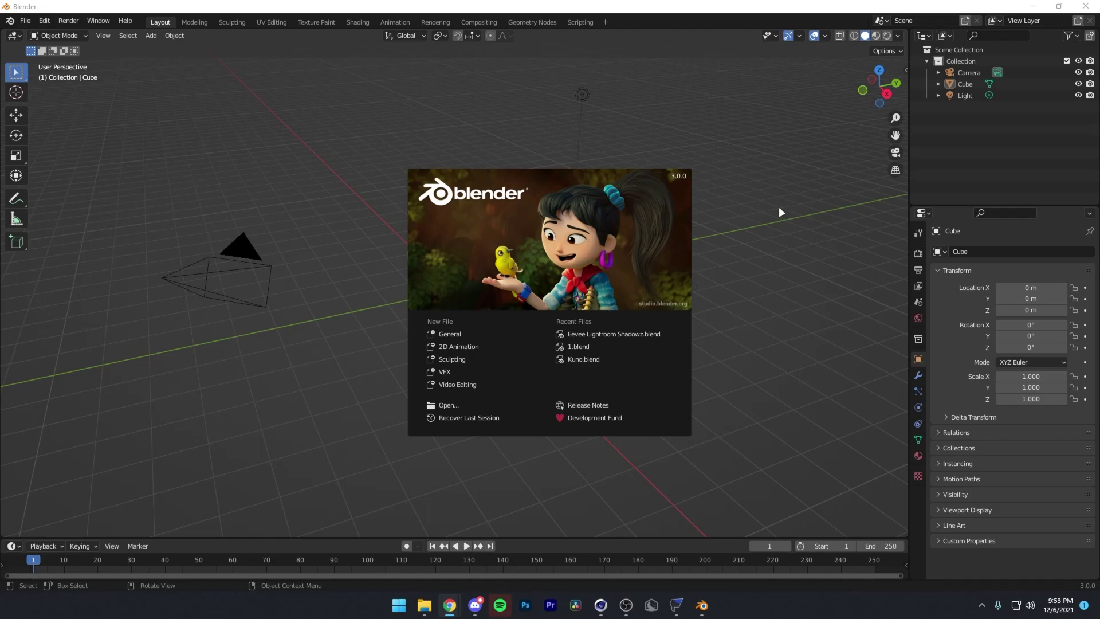
left_click(543, 164)
left_click_drag(98, 64, 683, 419)
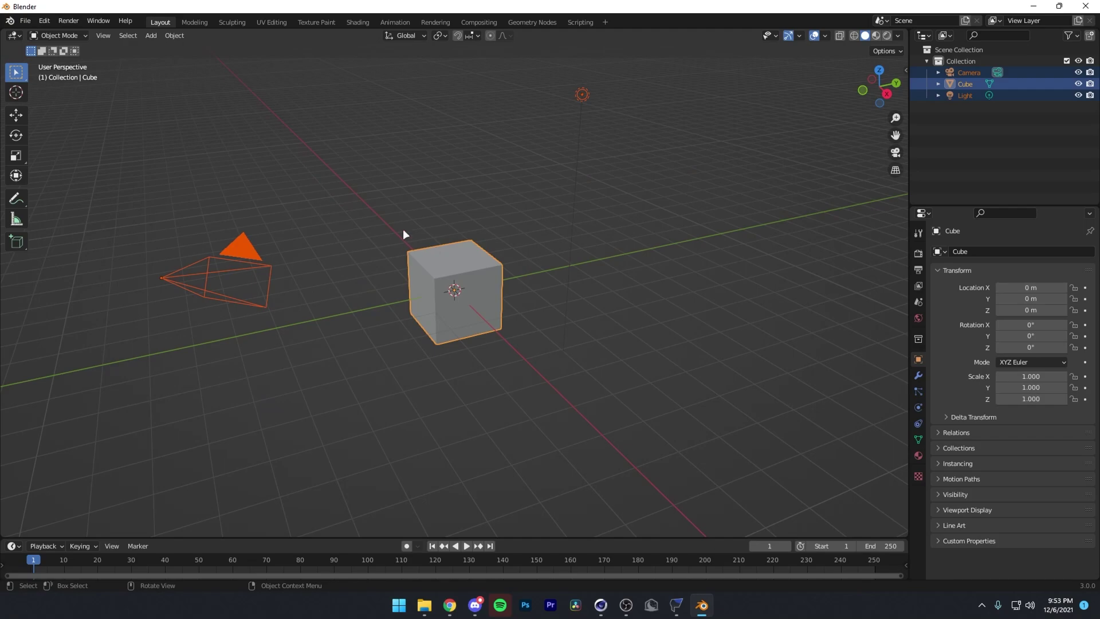
key("x")
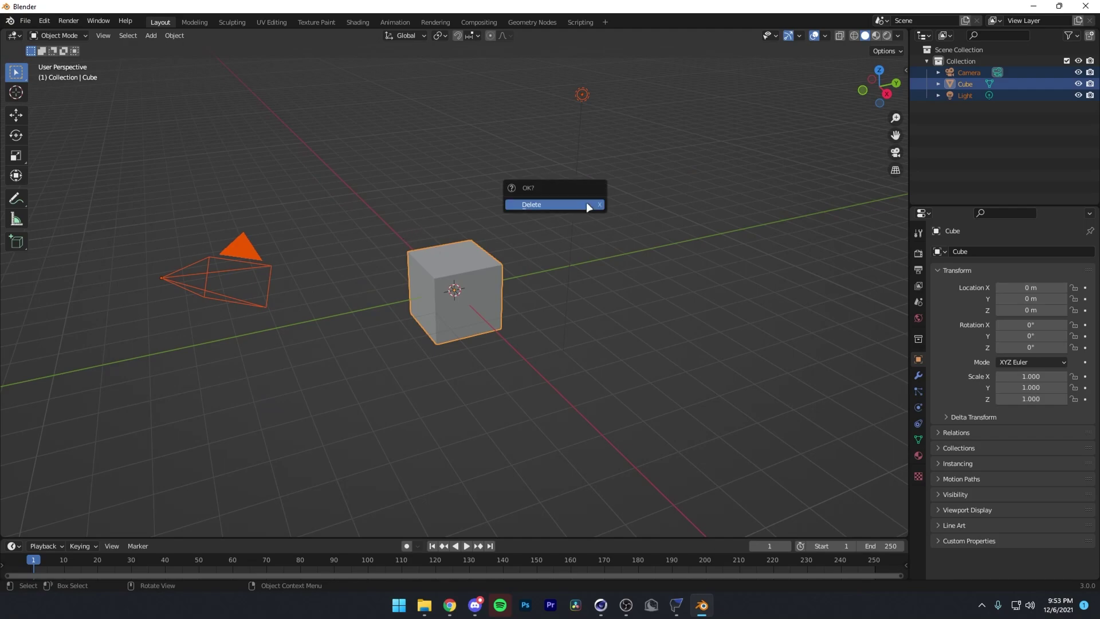
left_click(587, 204)
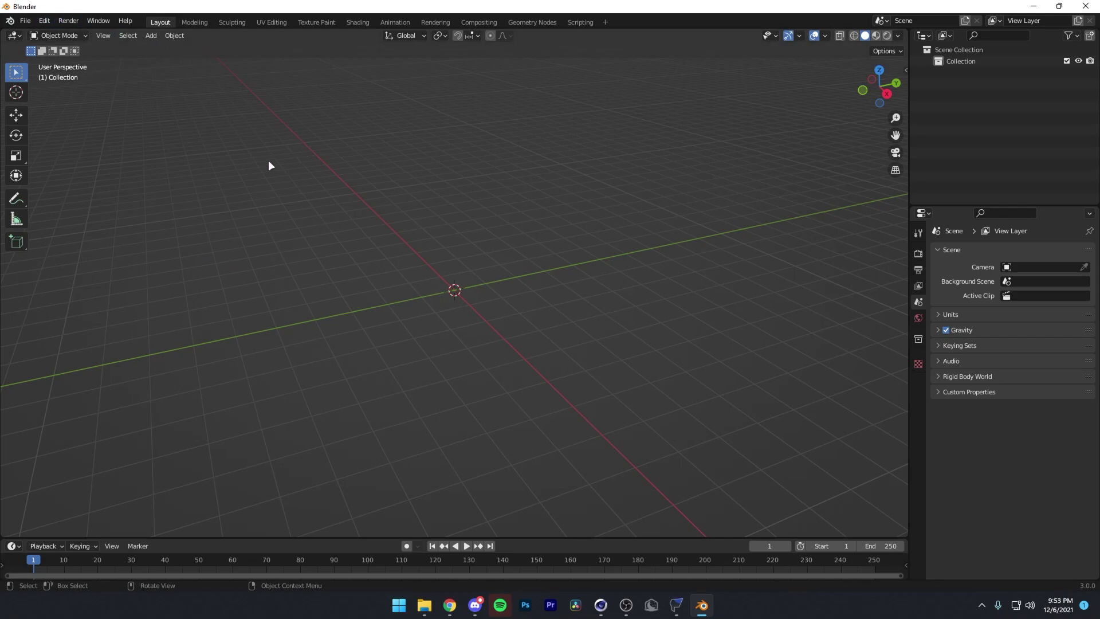
Install io_import_scene_unreal_psa_psk_280.py from Preferences > Add-ons and enable the psk importer.
left_click(44, 21)
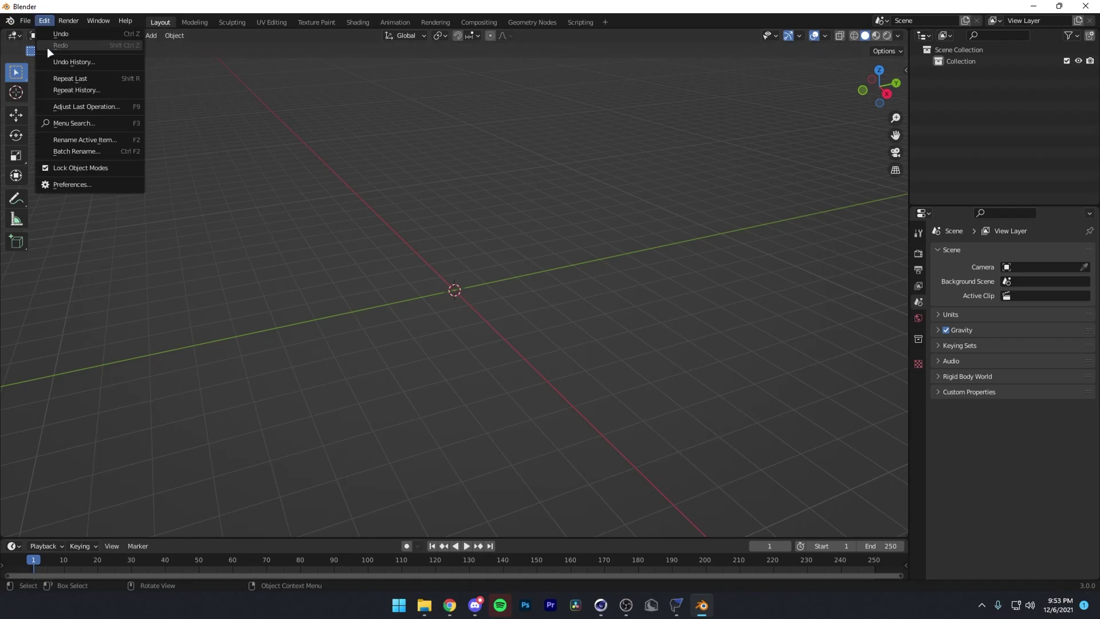
left_click(80, 184)
left_click(58, 140)
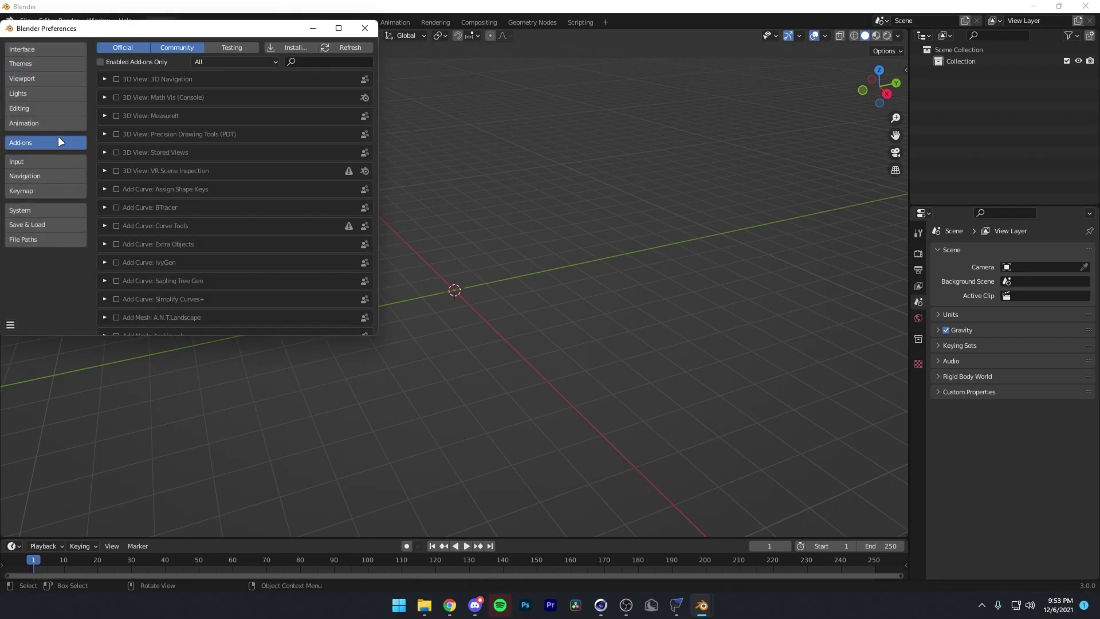
left_click(278, 47)
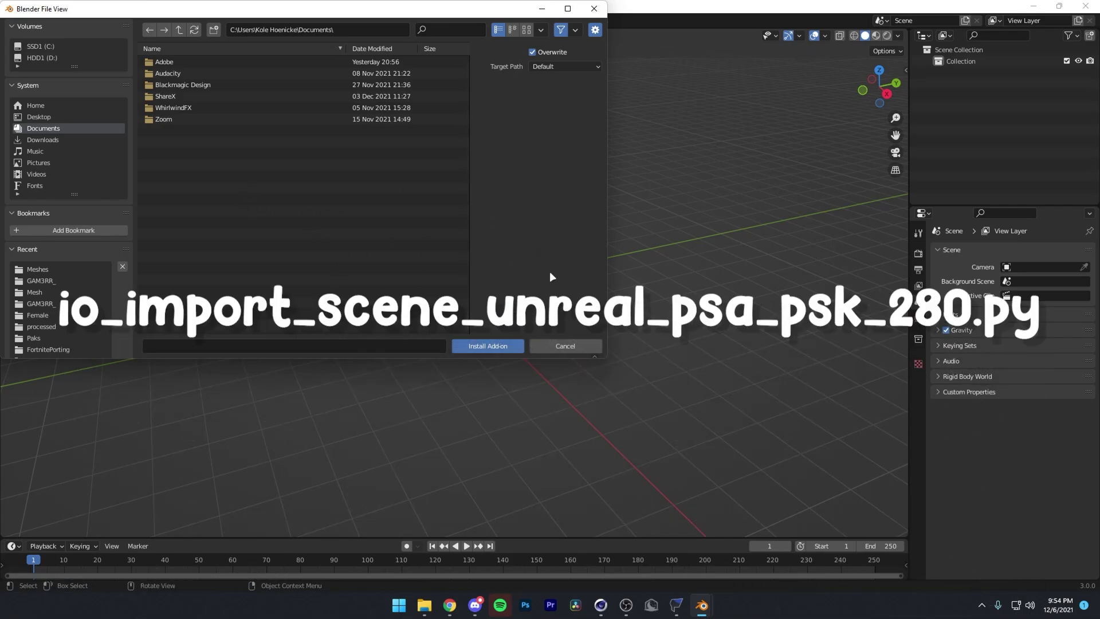
left_click(558, 343)
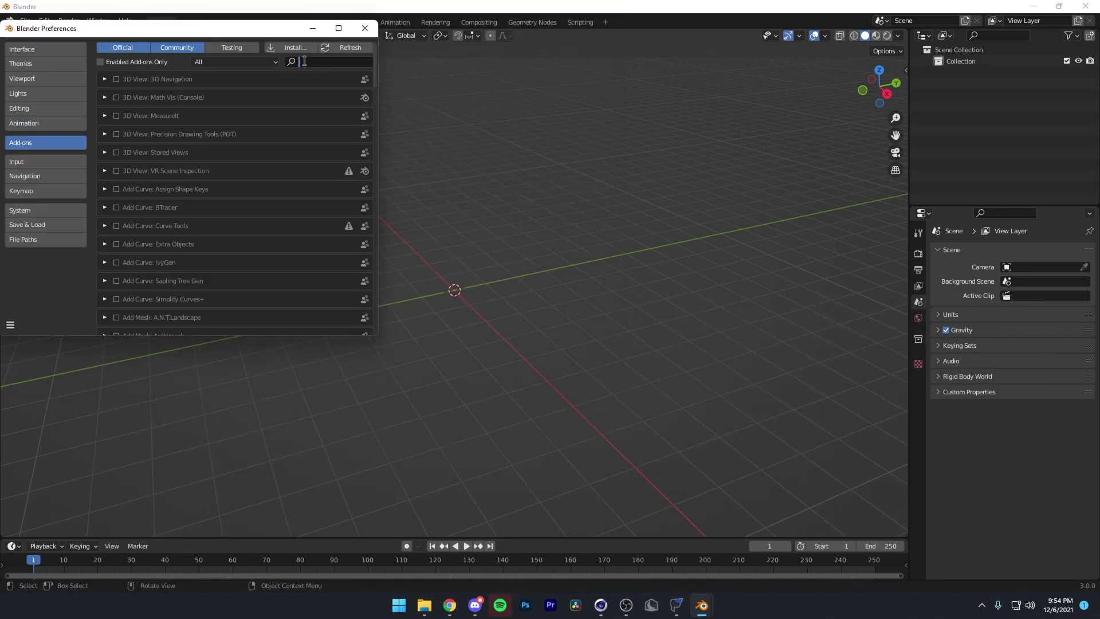
type("psk")
key("Return")
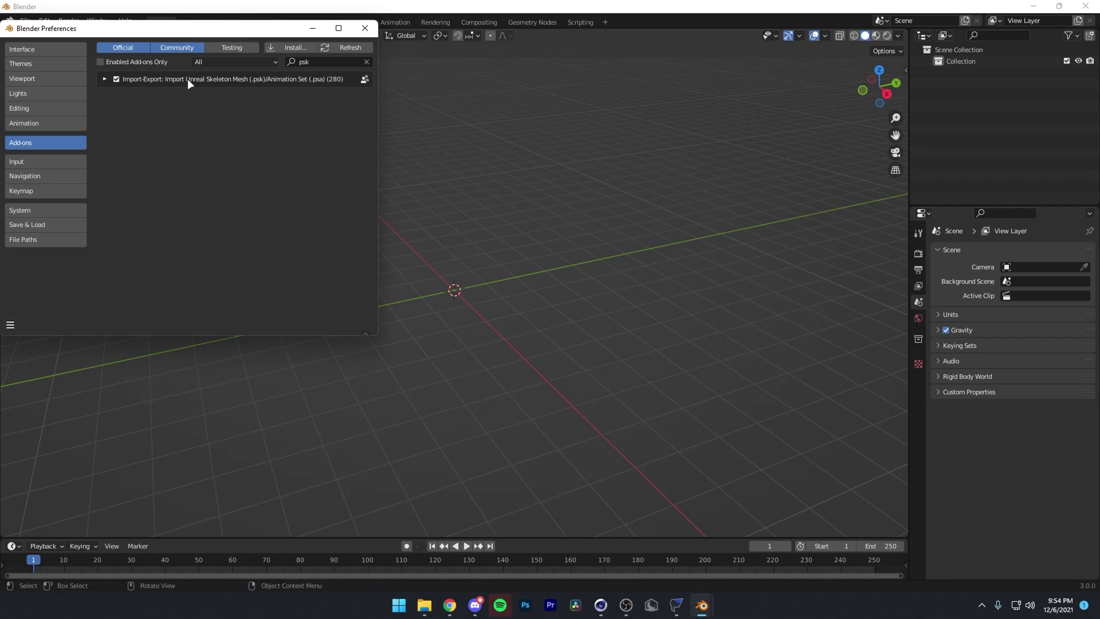
left_click(364, 28)
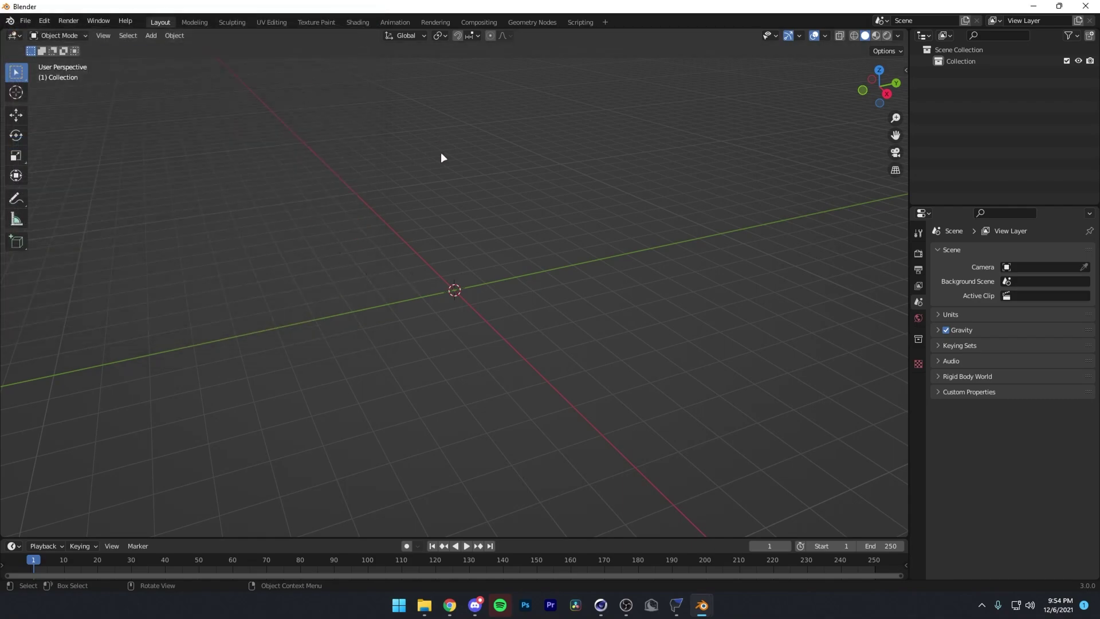
In the Skeleton Mesh (.psk) importer, browse to Desktop\Game\...\M_MED_Parallel_Comic\Meshes and pick the LOD0 file.
left_click(25, 21)
mouse_move(43, 177)
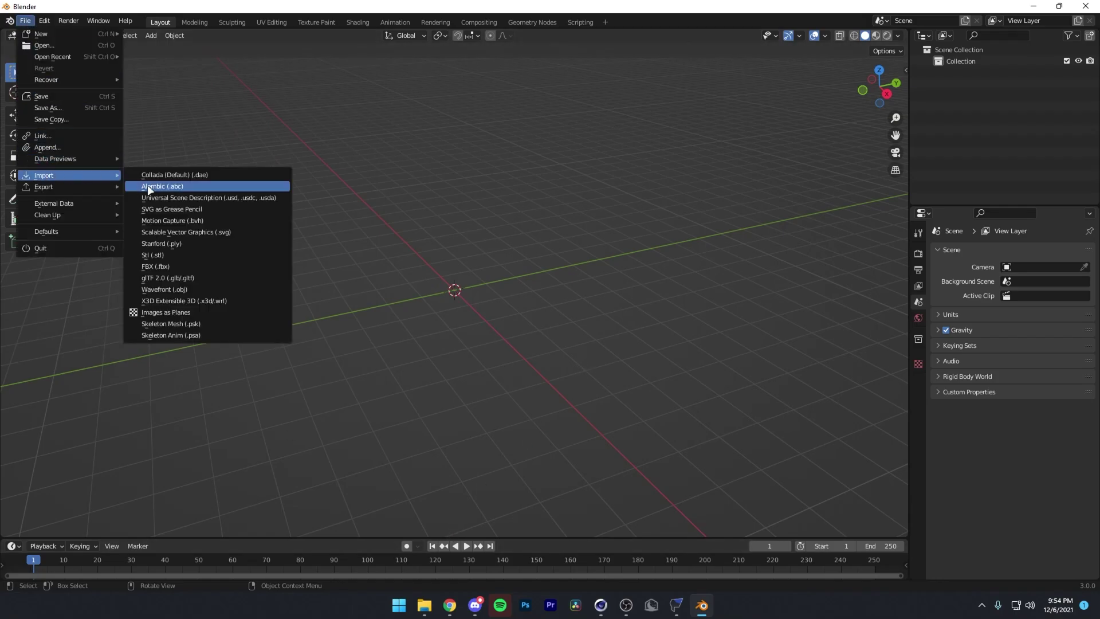
left_click(189, 323)
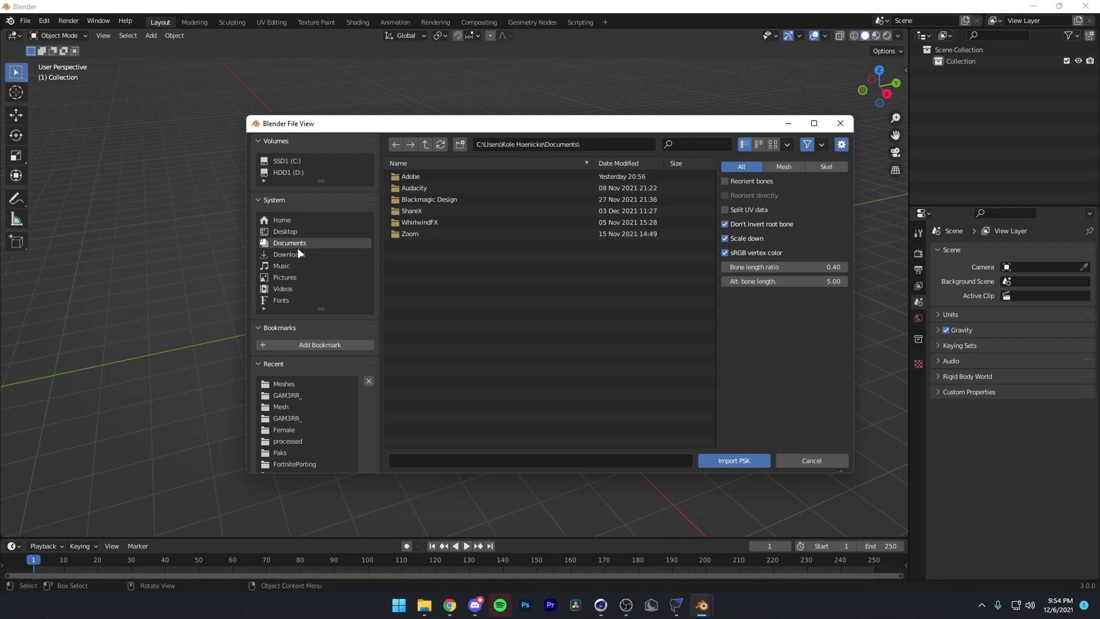
left_click(287, 232)
left_click(436, 177)
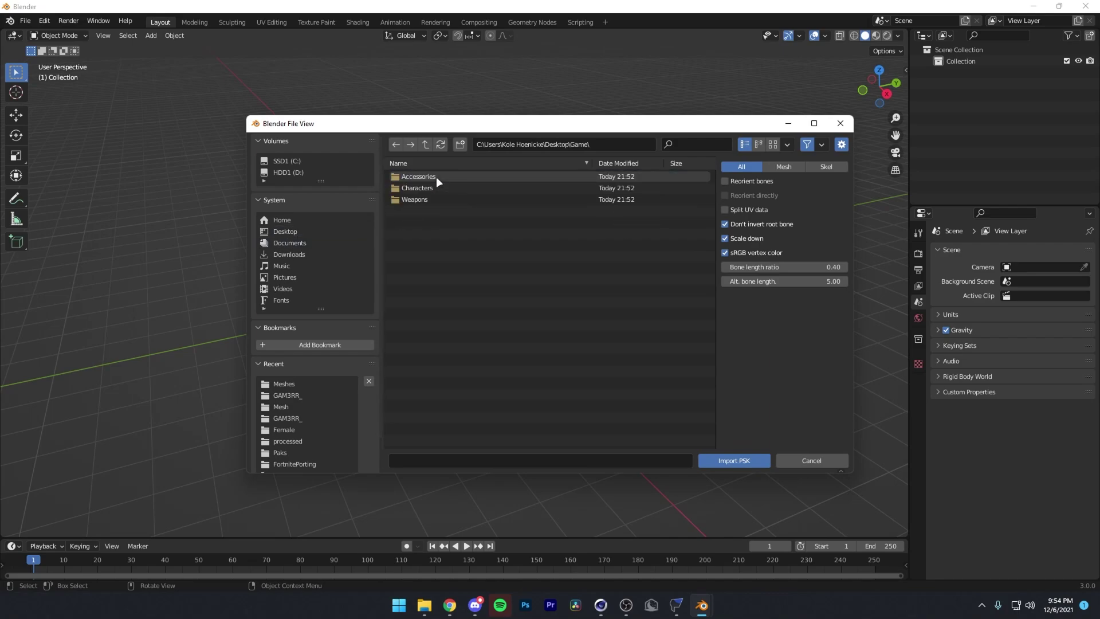
left_click(429, 186)
left_click(428, 176)
left_click(429, 175)
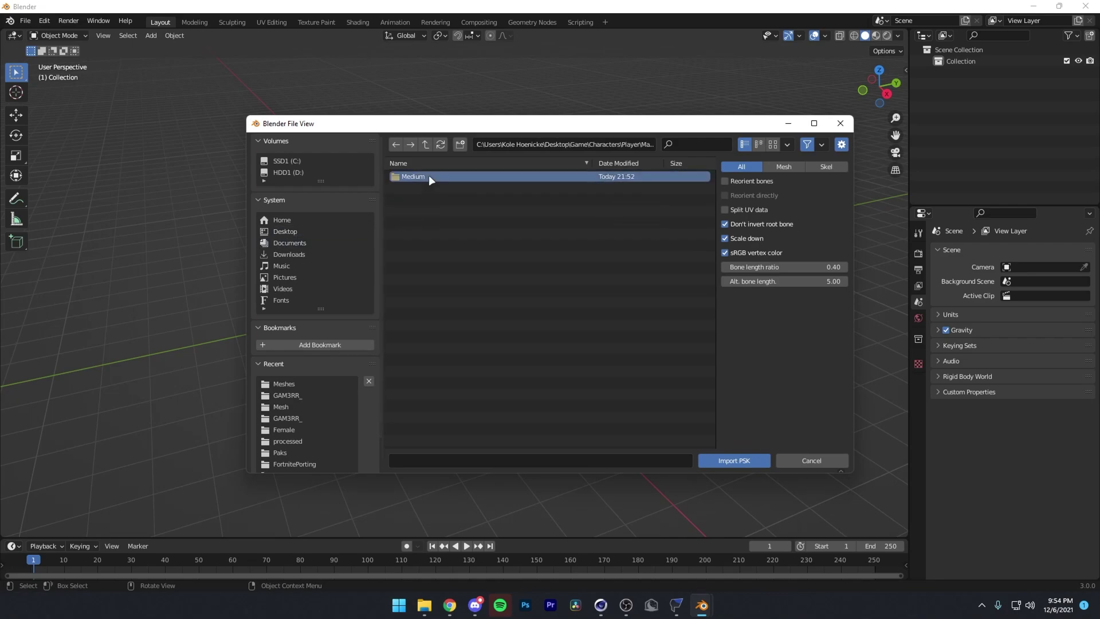
left_click(428, 175)
left_click(429, 176)
left_click(429, 176)
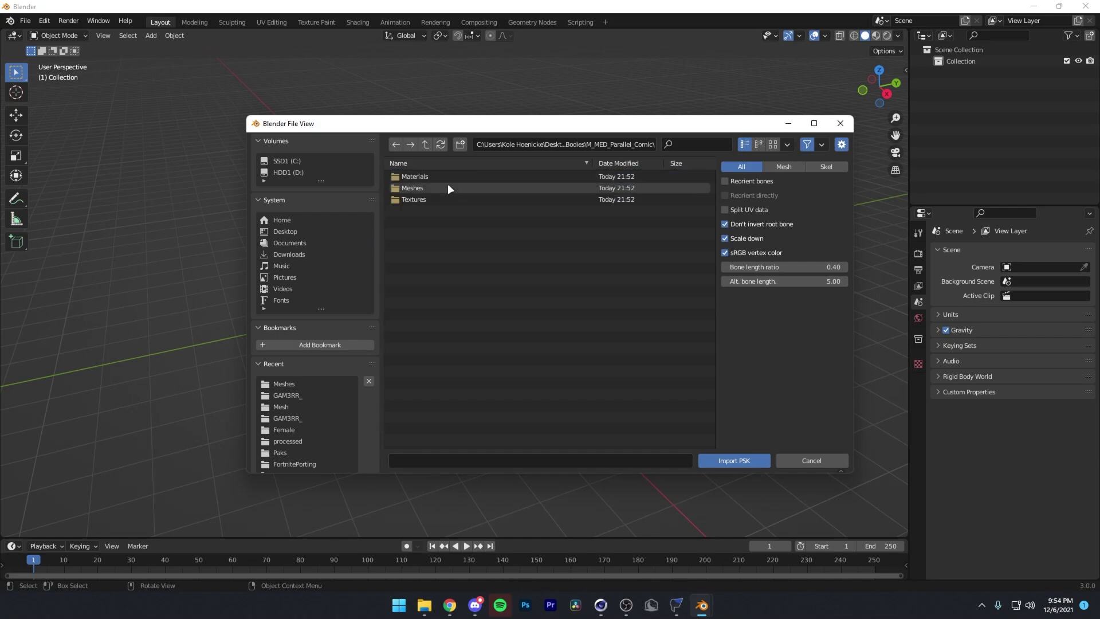
left_click(448, 186)
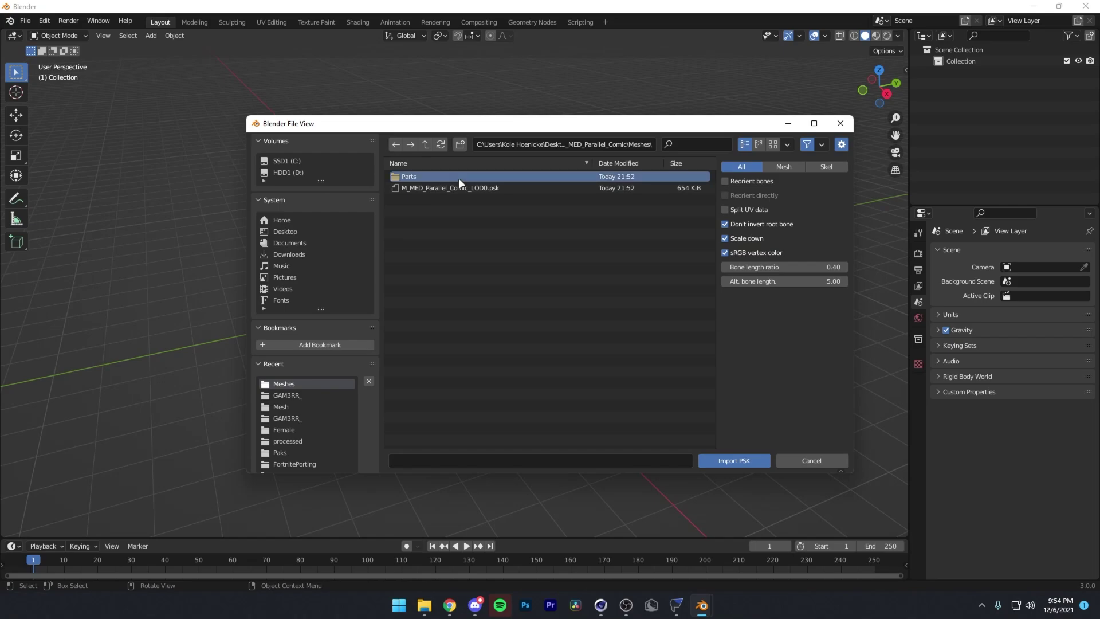
left_click(458, 188)
Reselect M_MED_Parallel_Comic_LOD0.psk in Meshes and enable Reorient bones.
left_click(452, 176)
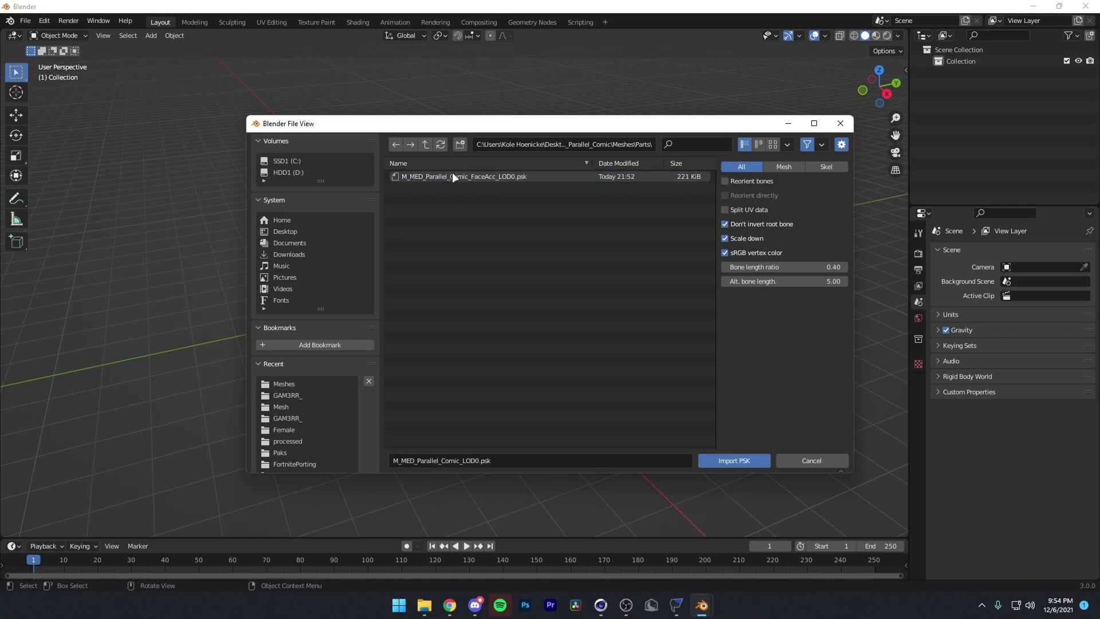
left_click(453, 176)
left_click(426, 146)
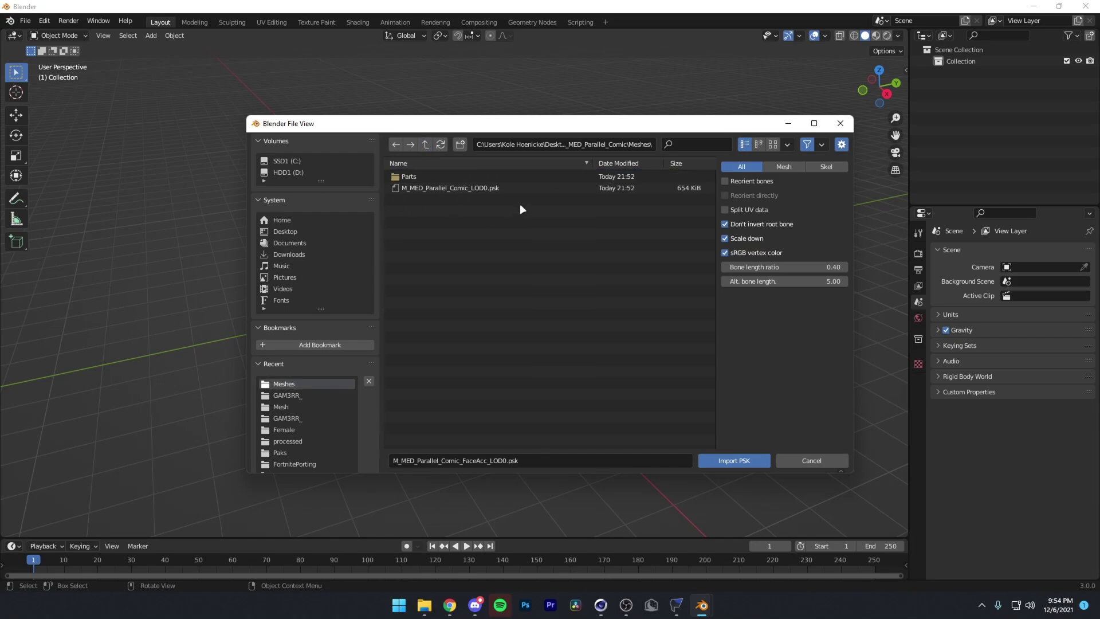
left_click(460, 189)
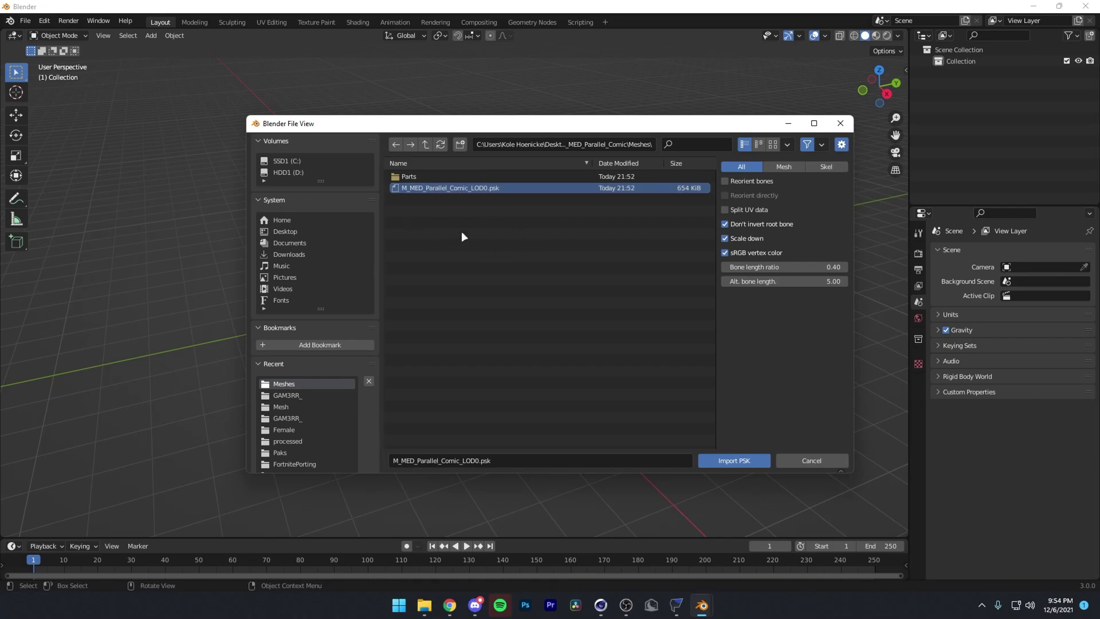
left_click(724, 181)
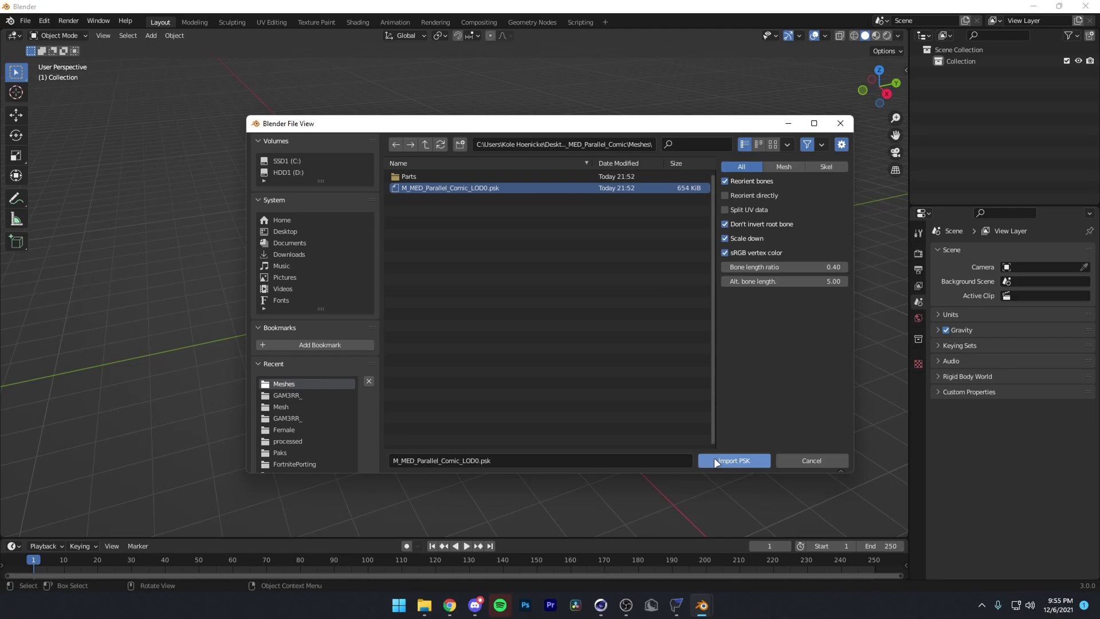
Import the LOD0 body, then import M_MED_Parallel_Comic_FaceAcc_LOD0.psk from the Parts folder.
left_click(733, 459)
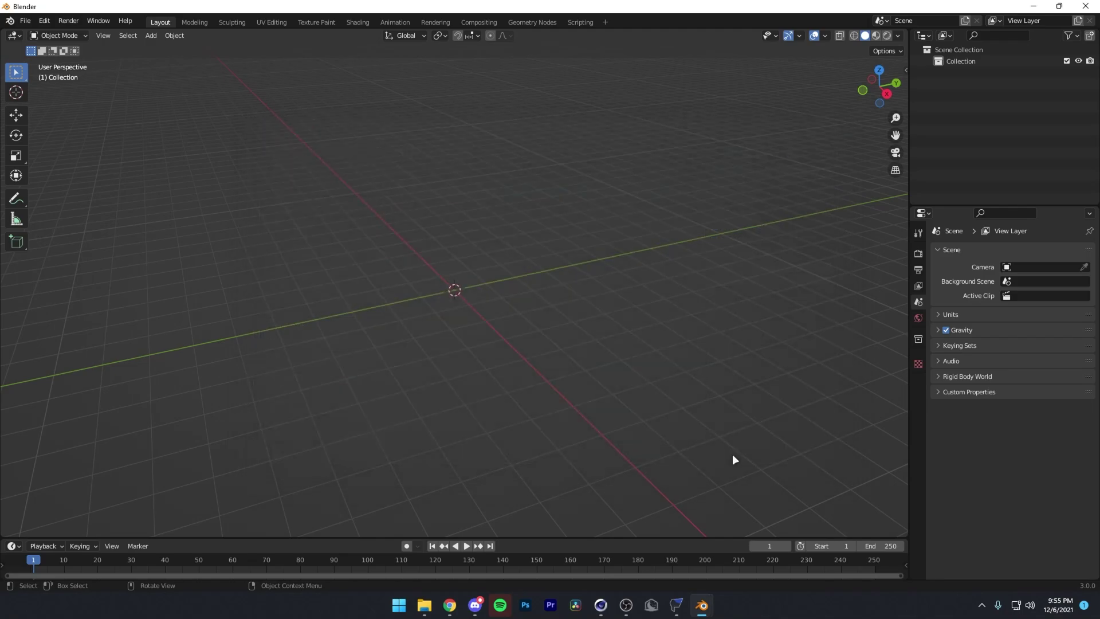
left_click(514, 195)
left_click(29, 21)
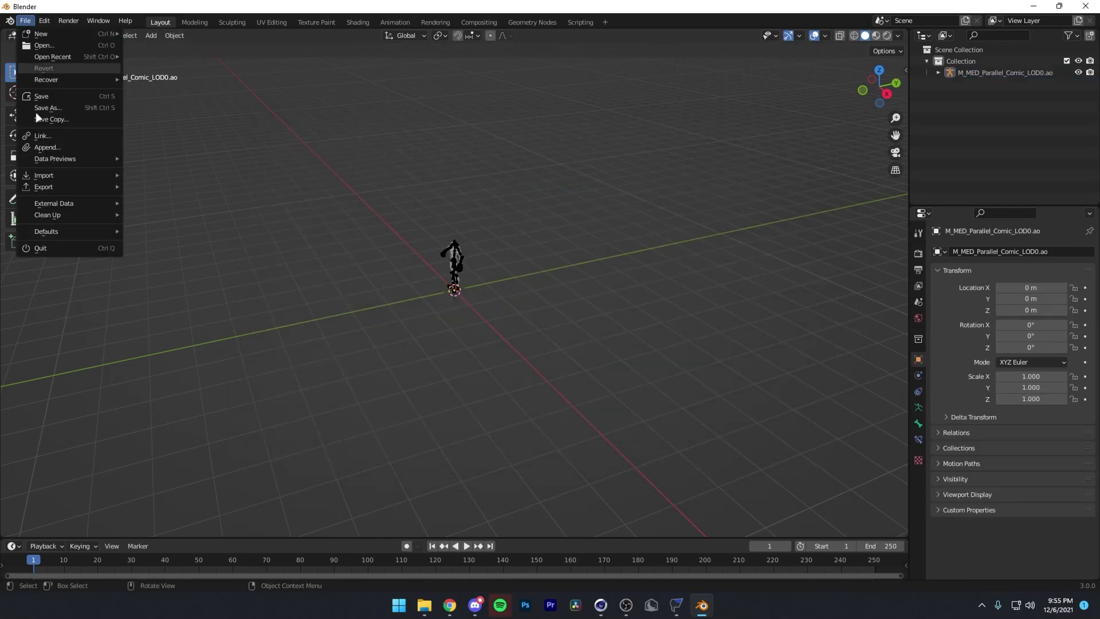
mouse_move(46, 176)
left_click(197, 323)
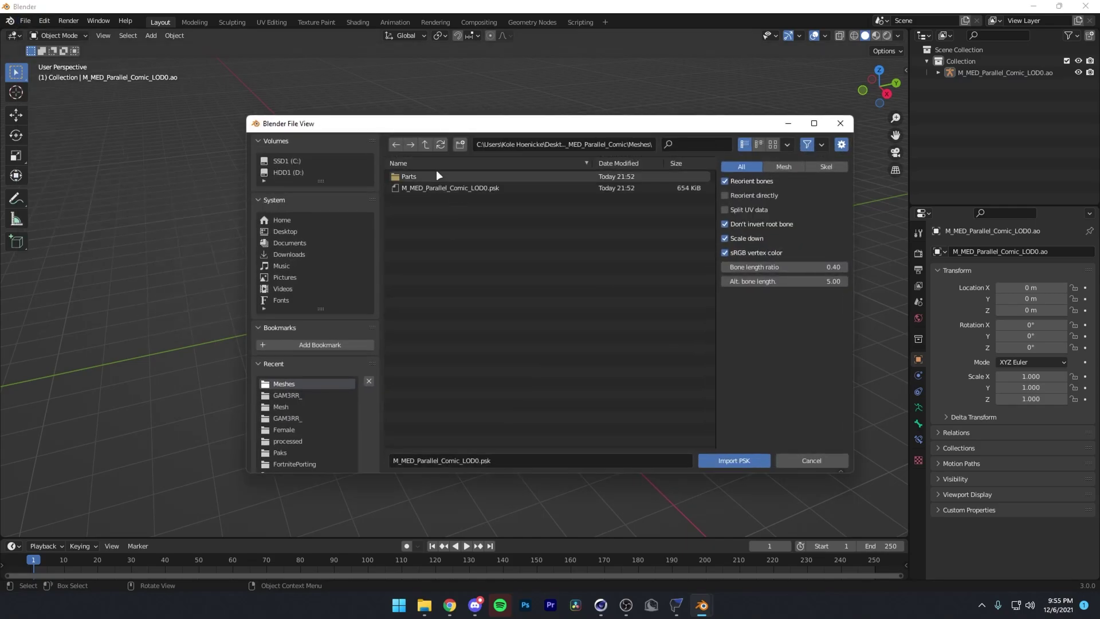
left_click(435, 172)
left_click(432, 173)
left_click(734, 460)
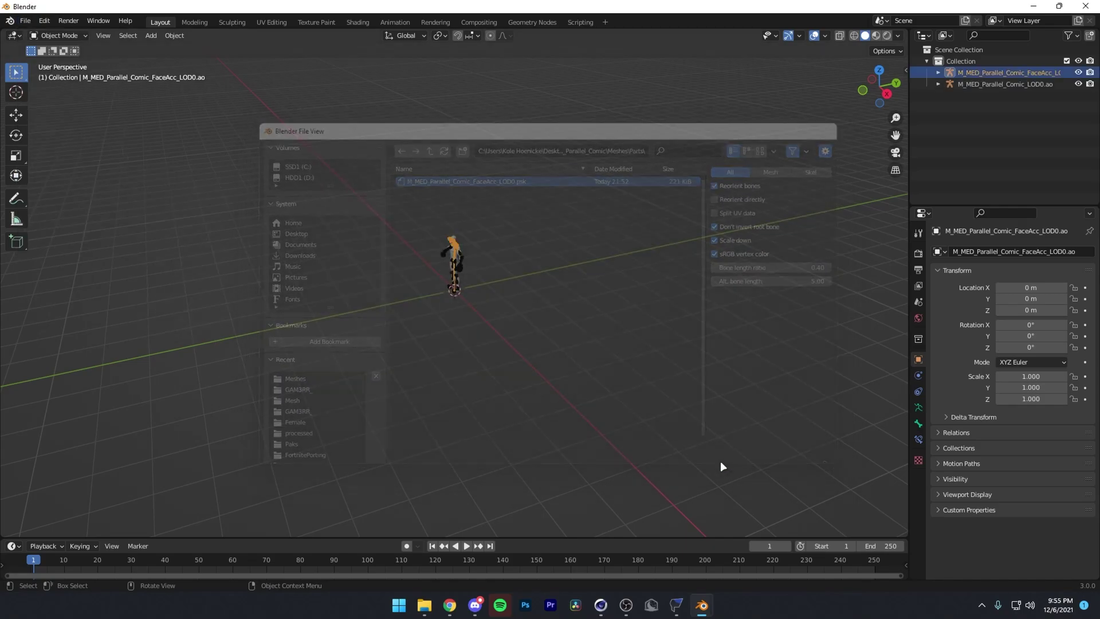
left_click(487, 121)
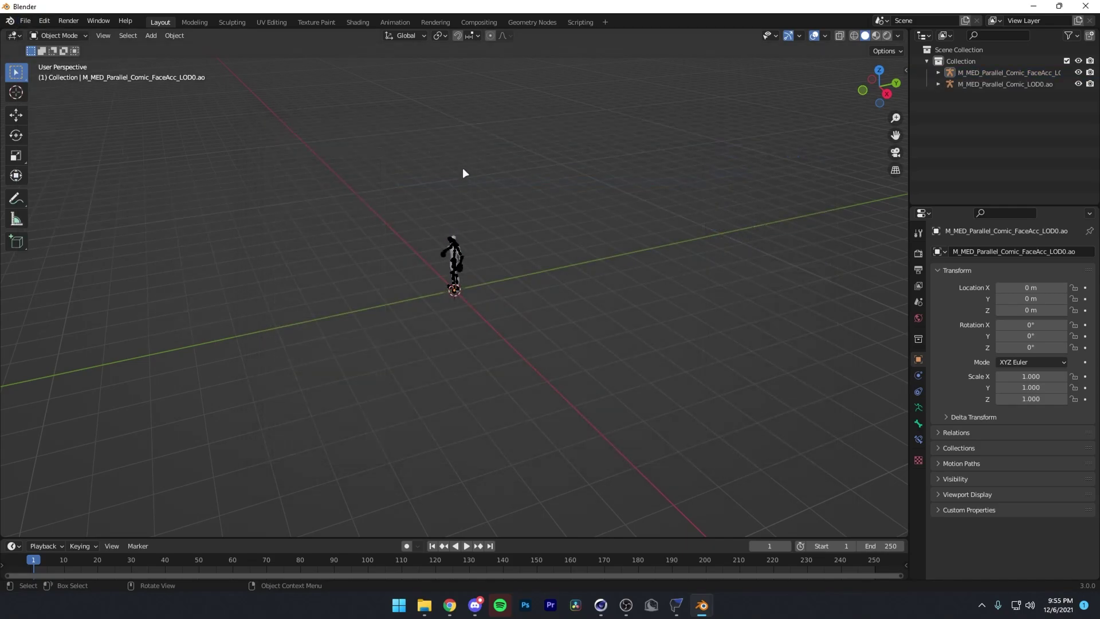
Zoom, orbit and pan the viewport to frame the character from the front.
scroll(459, 176, "up", 10)
scroll(894, 138, "down", 4)
middle_click_drag(894, 138, 590, 169)
scroll(856, 136, "up", 4)
left_click_drag(895, 135, 361, 205)
scroll(489, 140, "up", 3)
scroll(496, 144, "down", 3)
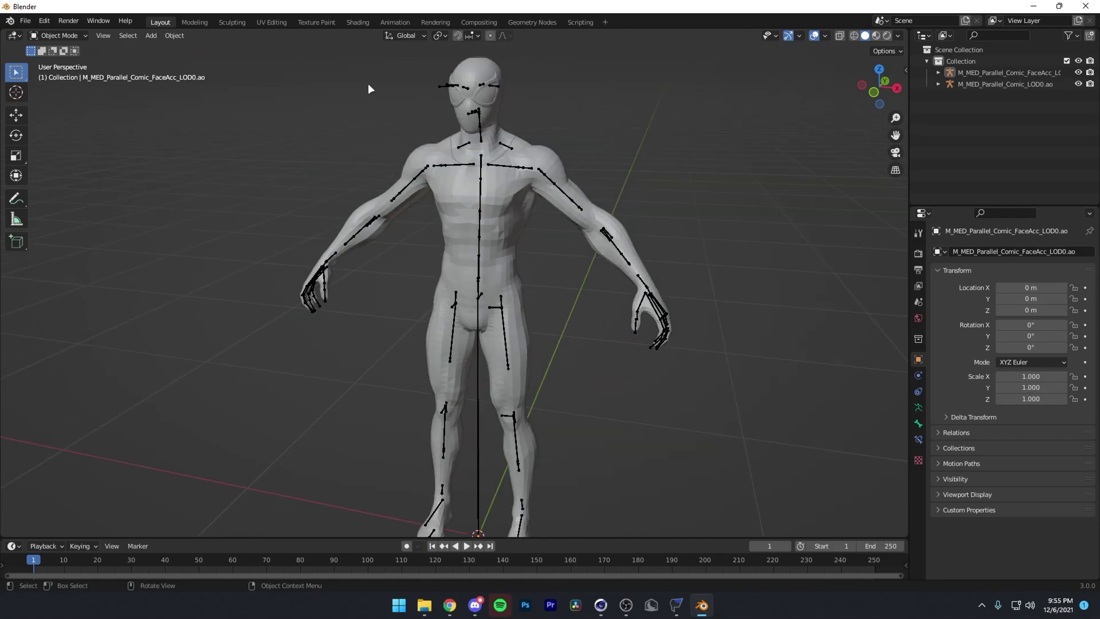
Apply Shade Smooth to the Spider-Man body mesh and orbit to check the result.
left_click(490, 67)
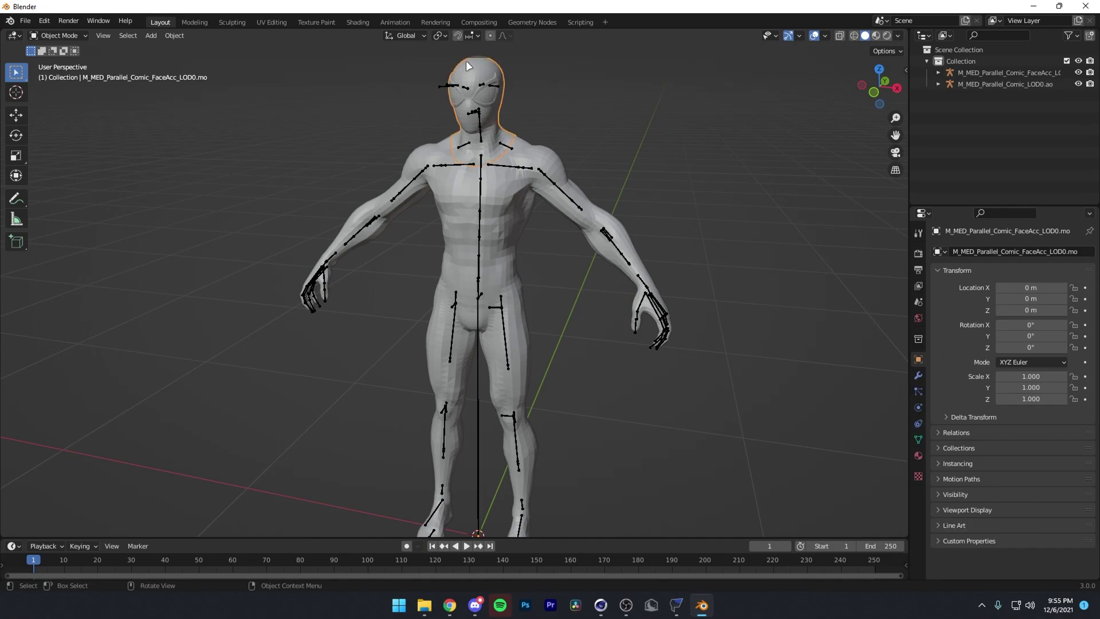
left_click(524, 166)
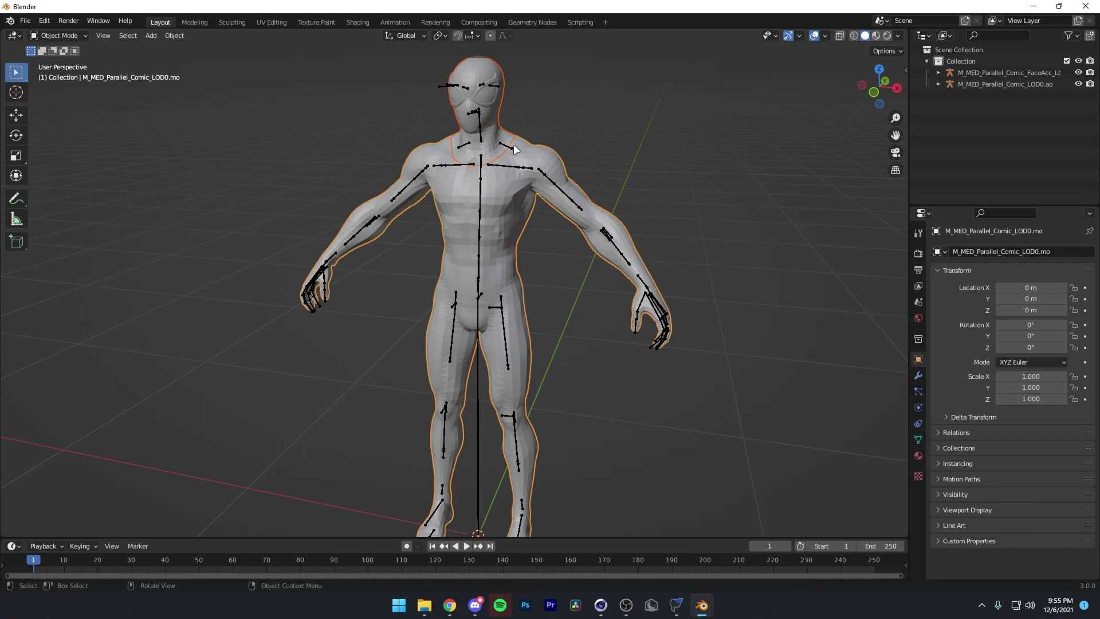
right_click(520, 152)
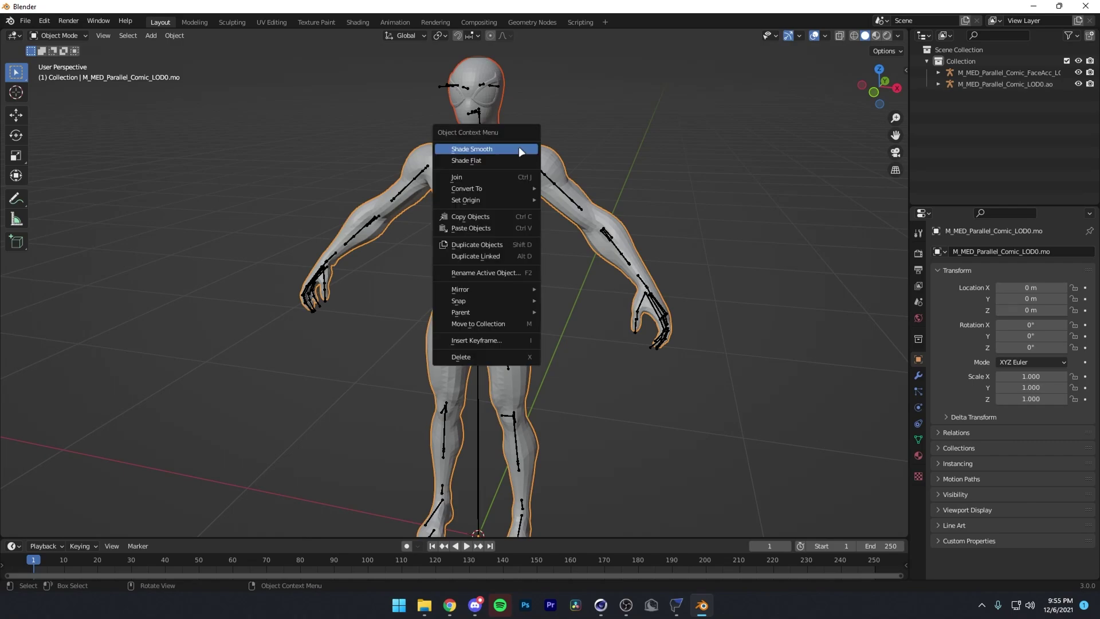
left_click(518, 148)
left_click(610, 122)
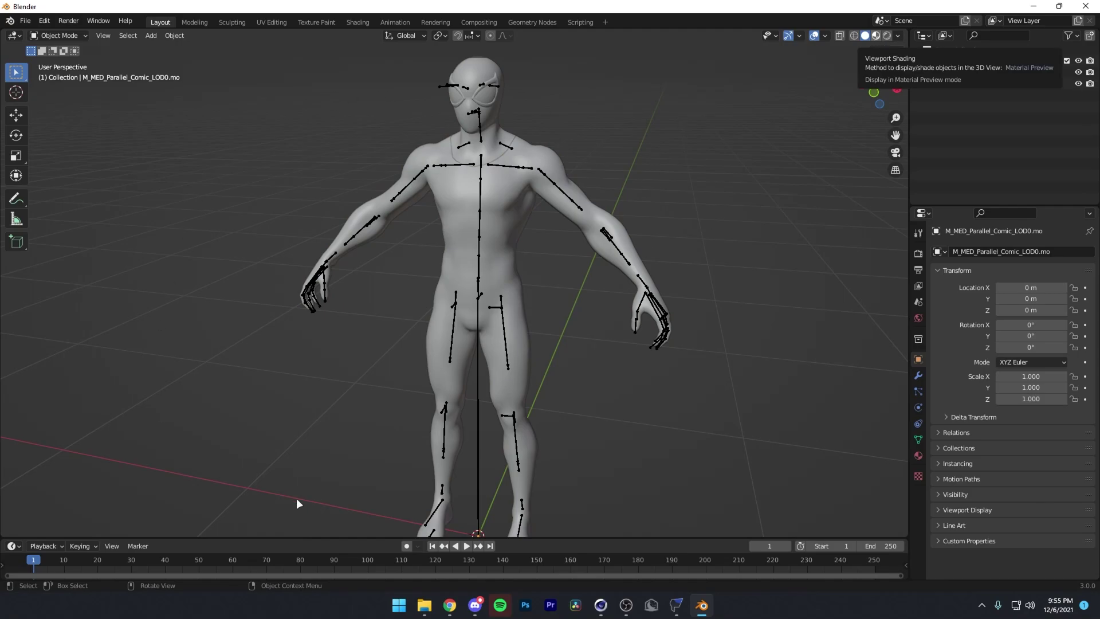
left_click(602, 221)
middle_click_drag(664, 266, 634, 263)
middle_click_drag(490, 327, 524, 332)
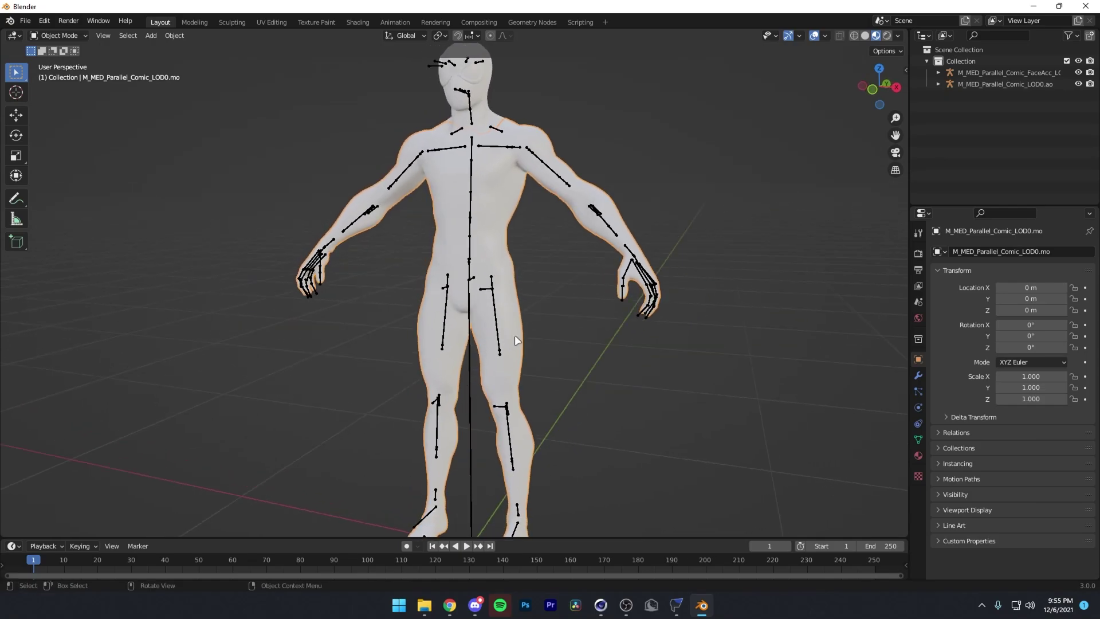
left_click(270, 441)
Turn the bottom timeline panel into a tall Shader Editor.
left_click(14, 547)
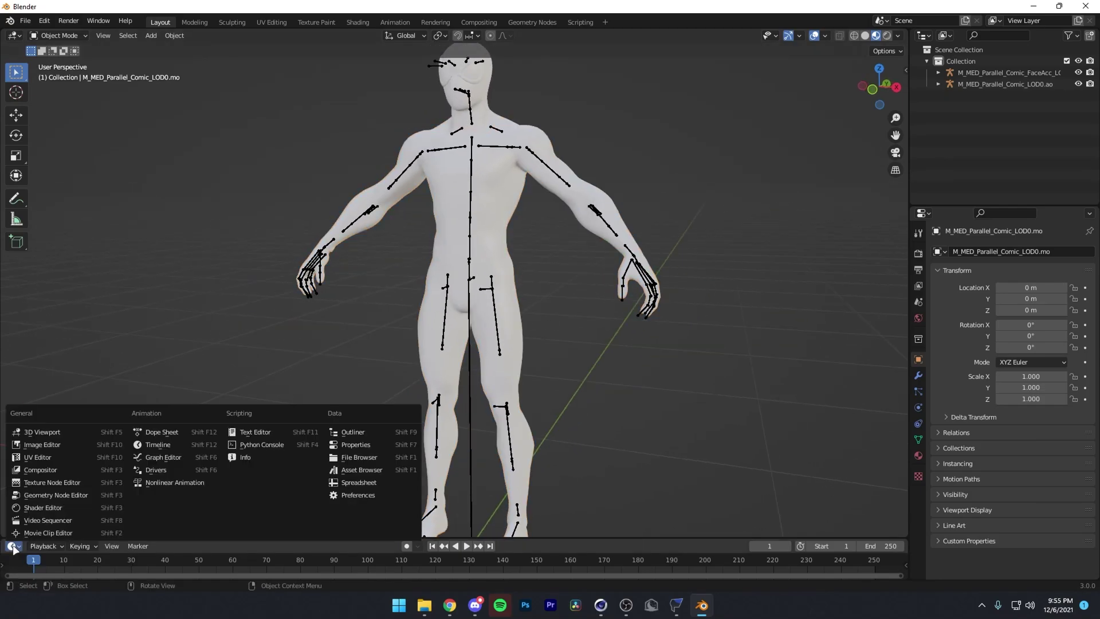
left_click(33, 509)
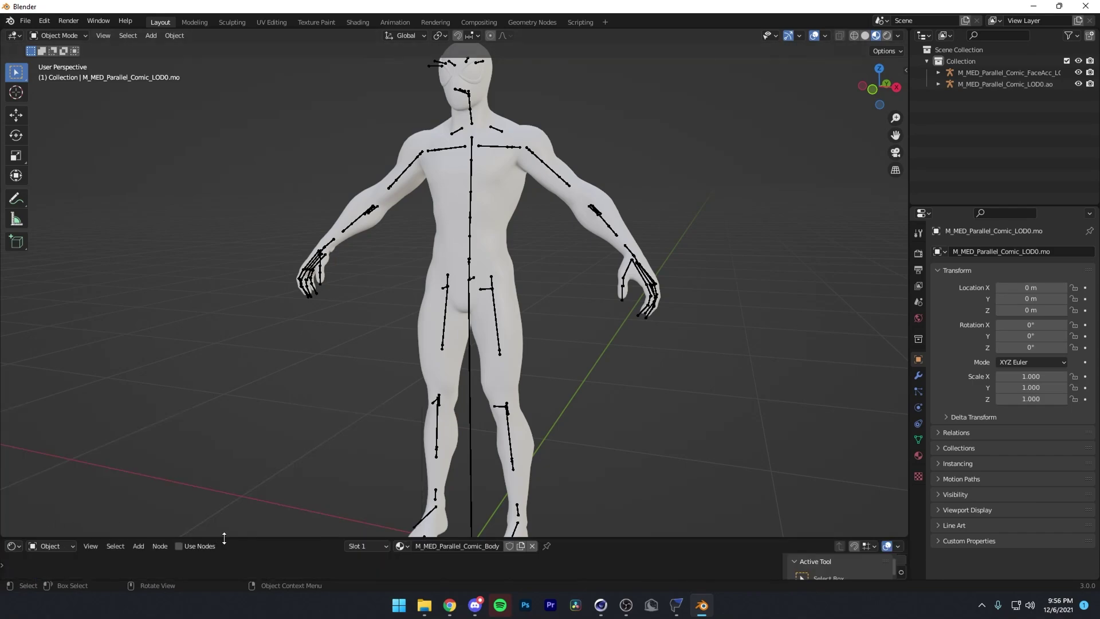
left_click_drag(224, 538, 253, 227)
Enable Use Nodes on M_MED_Parallel_Comic_Body and select its Principled BSDF node.
left_click(180, 232)
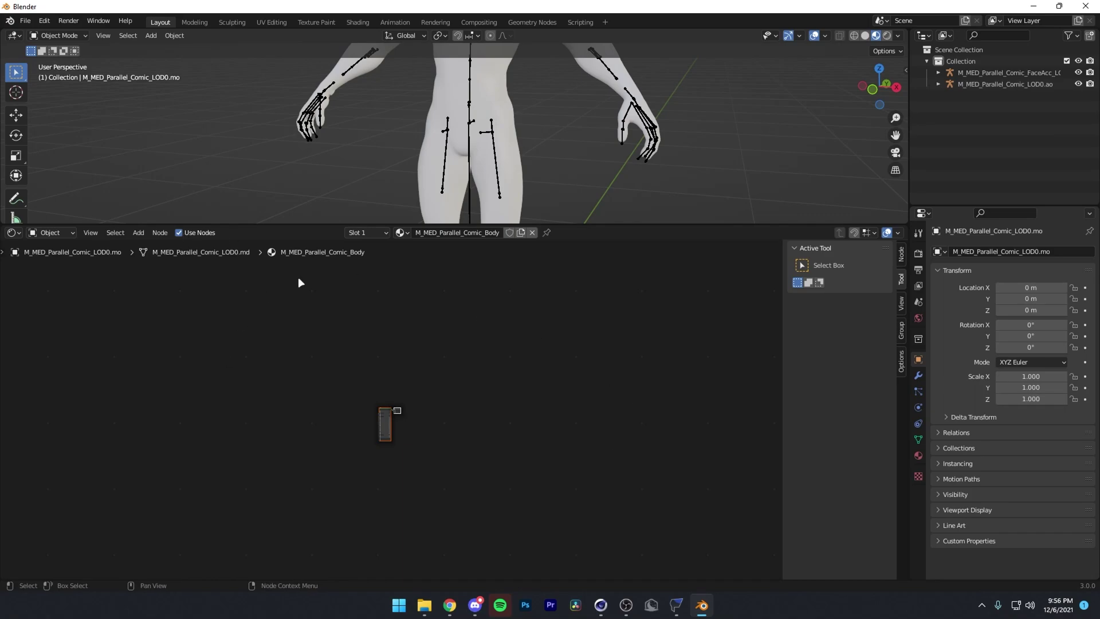
scroll(418, 411, "up", 8)
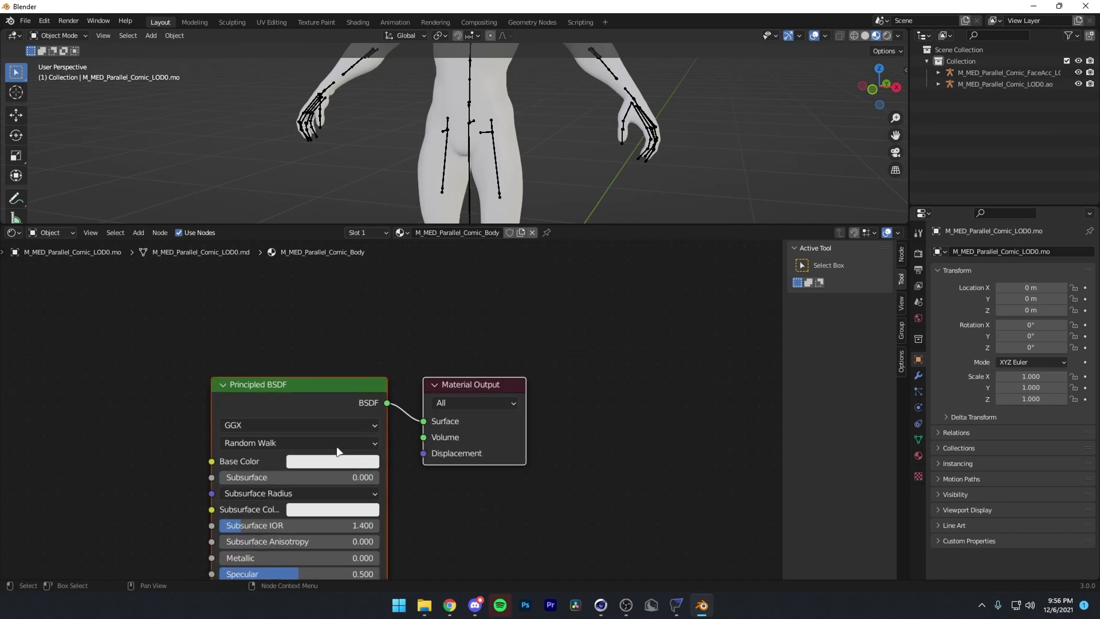
middle_click_drag(260, 441, 322, 326)
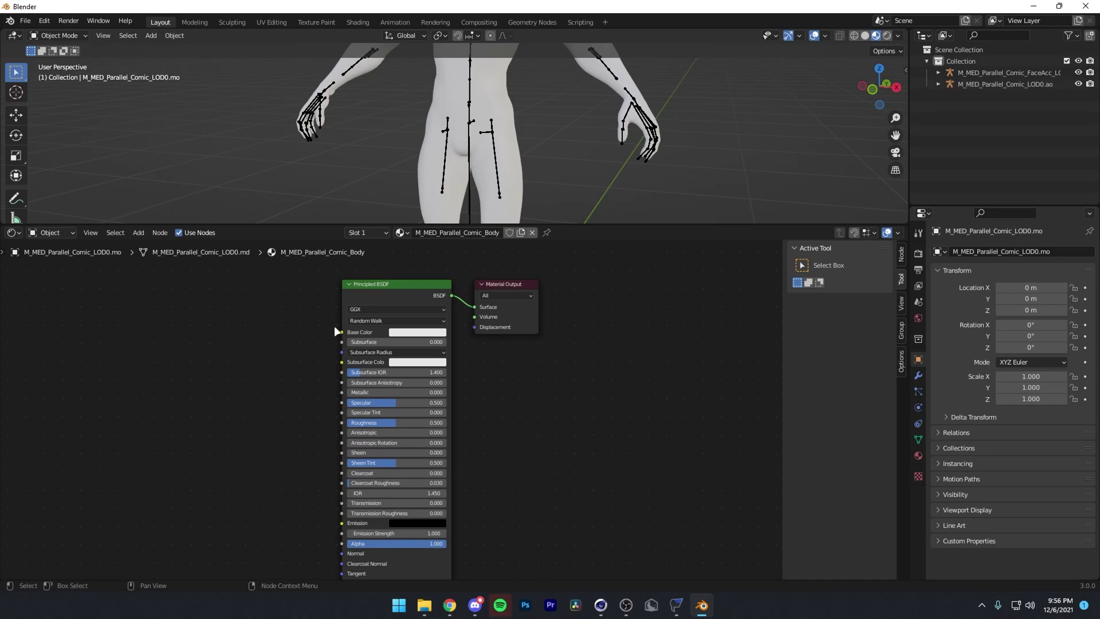
left_click(361, 286)
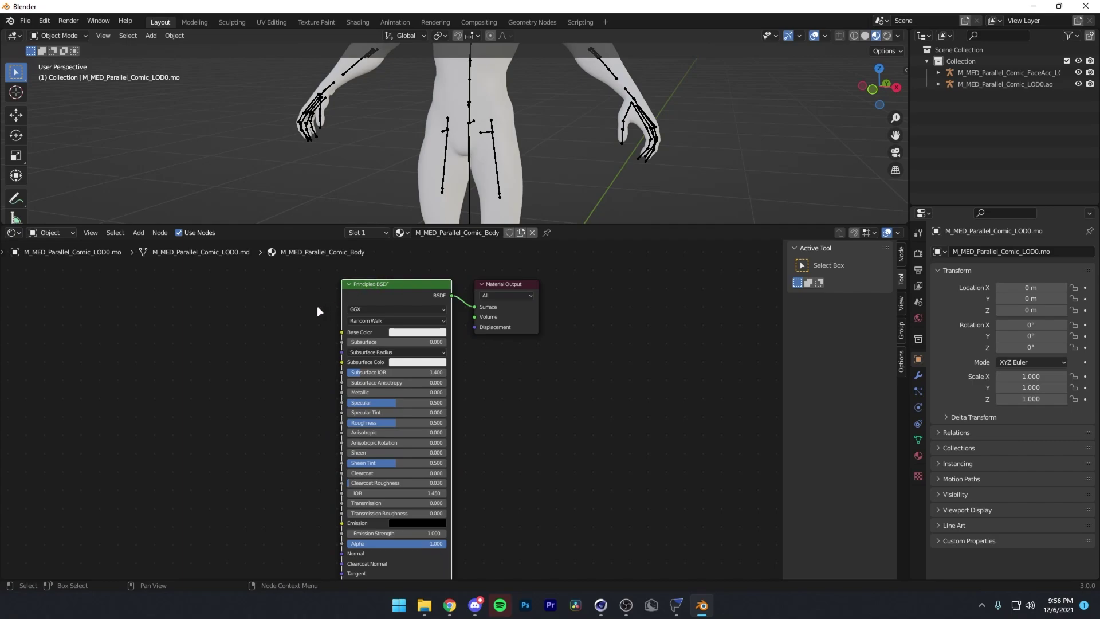
Delete the Principled BSDF node so only Material Output remains, then face the character front.
left_click(321, 279)
left_click(382, 283)
key("Delete")
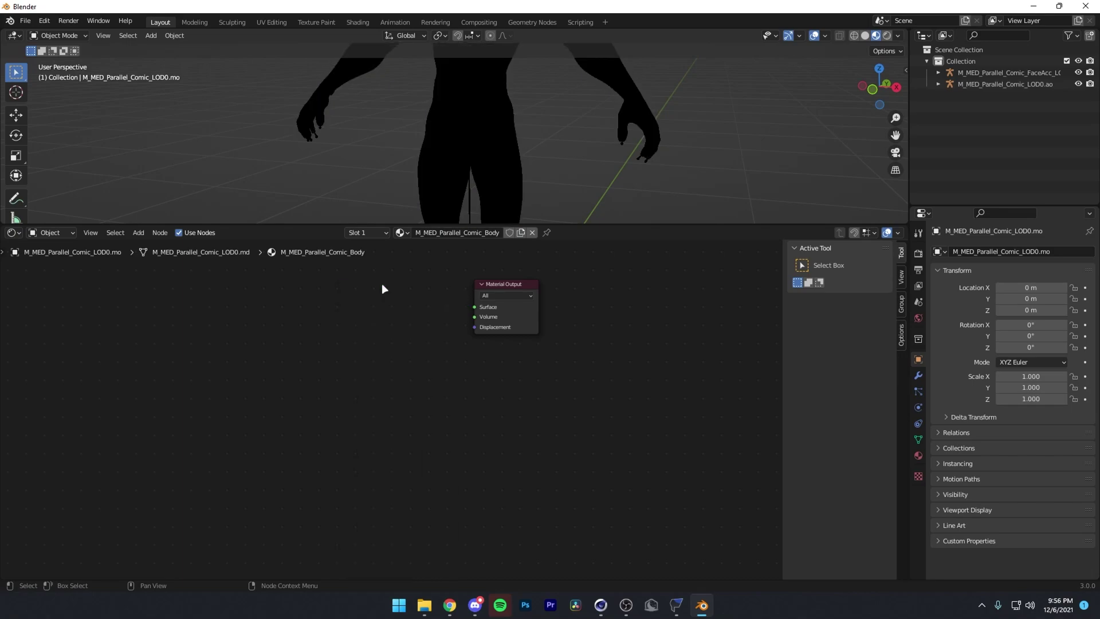
scroll(482, 153, "down", 5)
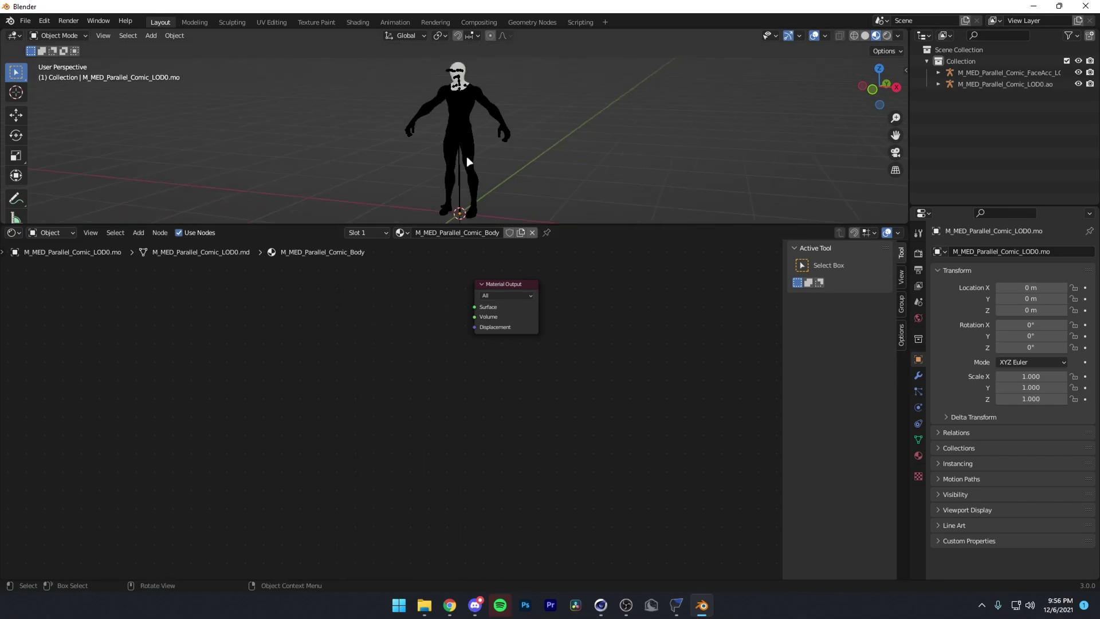
scroll(475, 95, "up", 1)
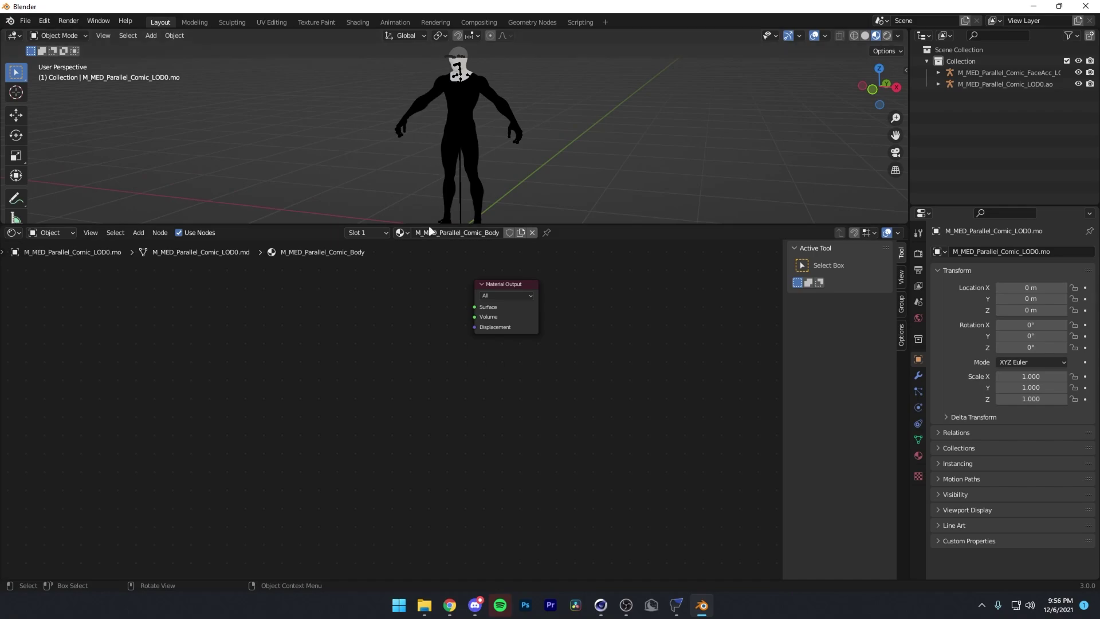
middle_click_drag(435, 214, 499, 130)
middle_click_drag(159, 345, 185, 389)
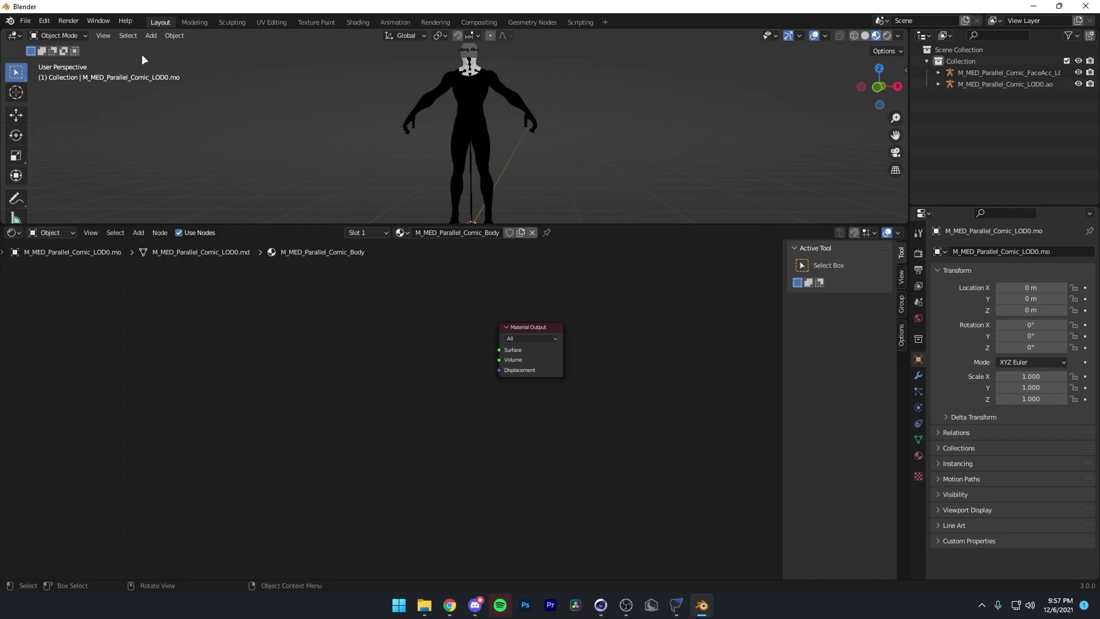
Start File > Append and browse to D: Work\GFX\Shaders\Fortnite\Eevee & Cycles.
left_click(25, 21)
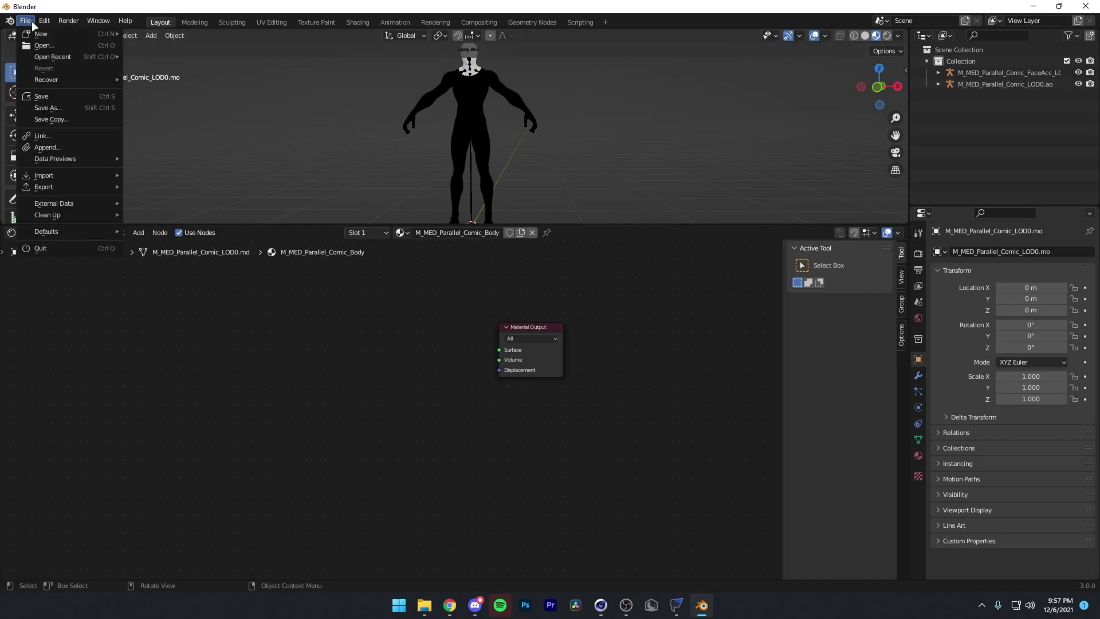
left_click(49, 146)
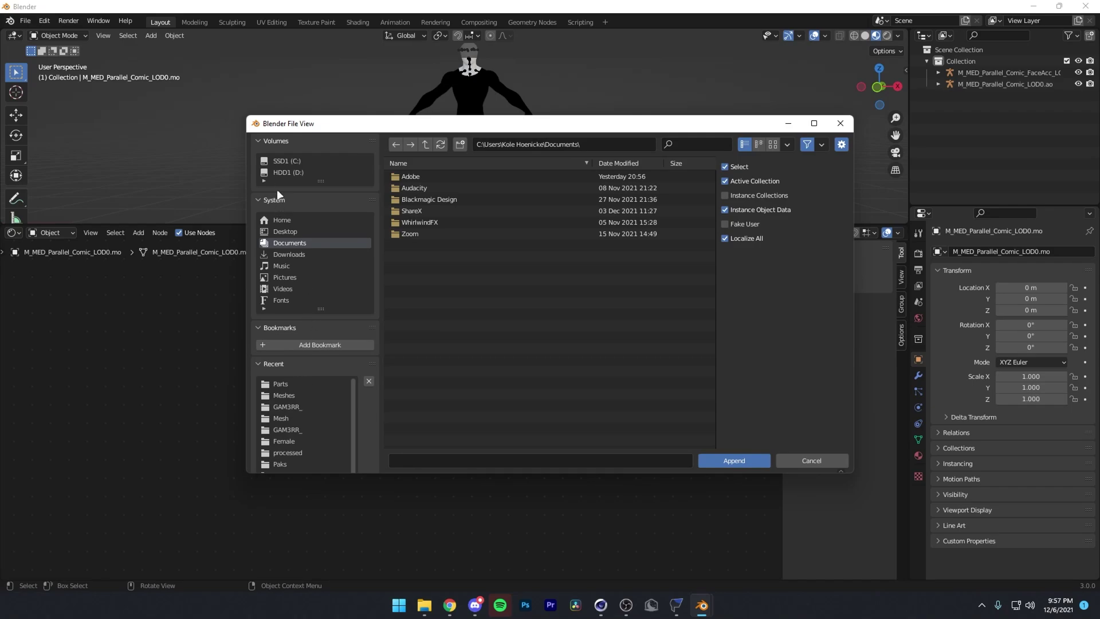
left_click(293, 172)
left_click(434, 273)
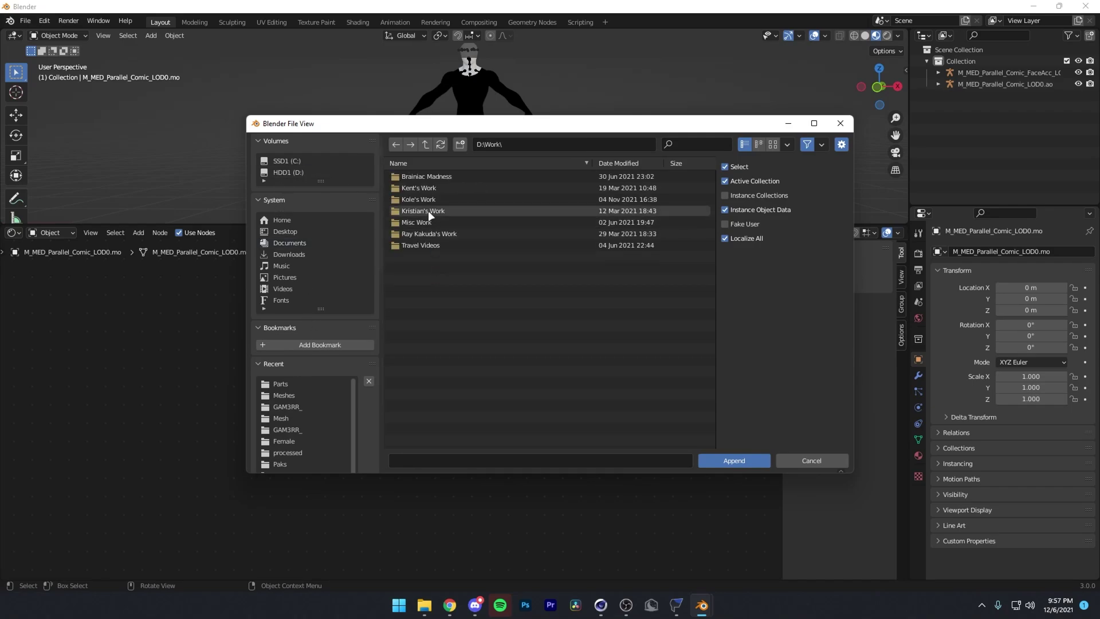
double_click(428, 200)
double_click(430, 177)
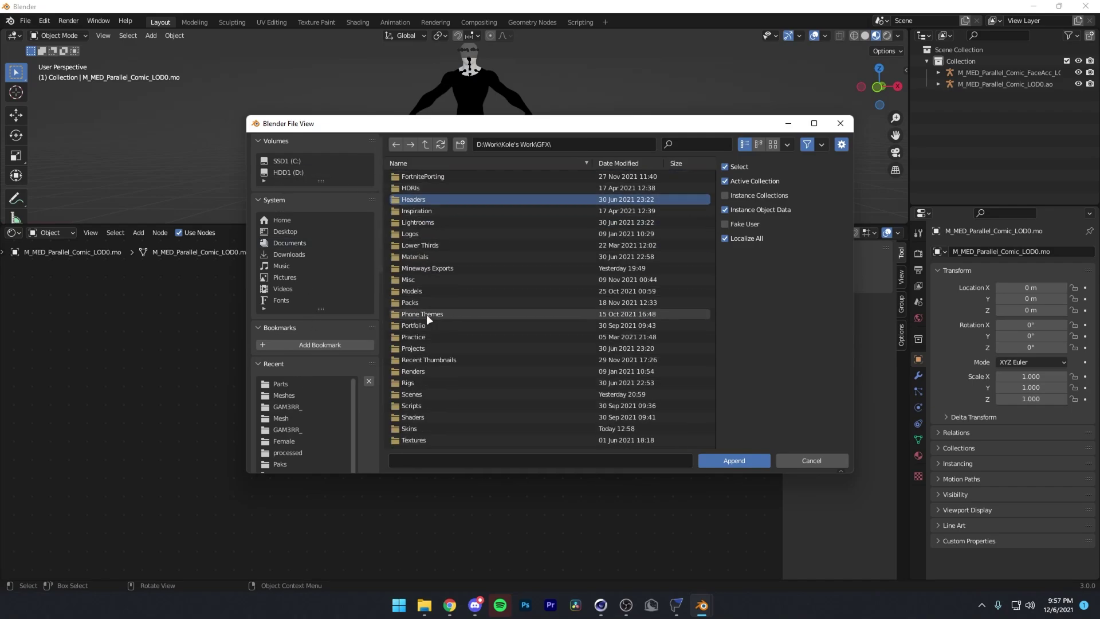
scroll(425, 338, "down", 2)
double_click(422, 370)
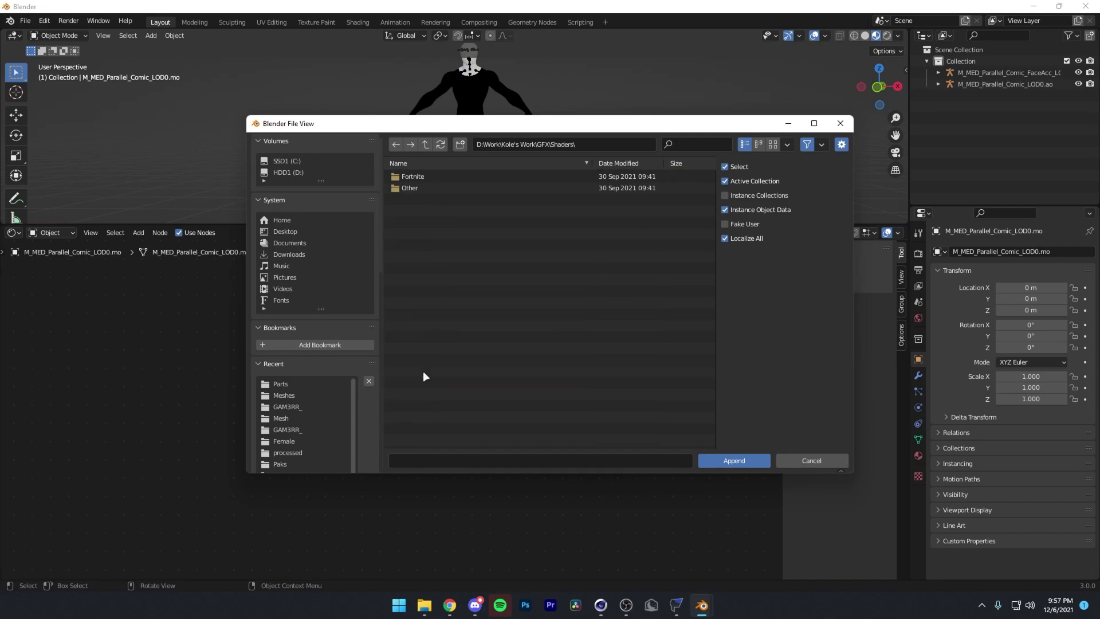
double_click(432, 178)
double_click(434, 189)
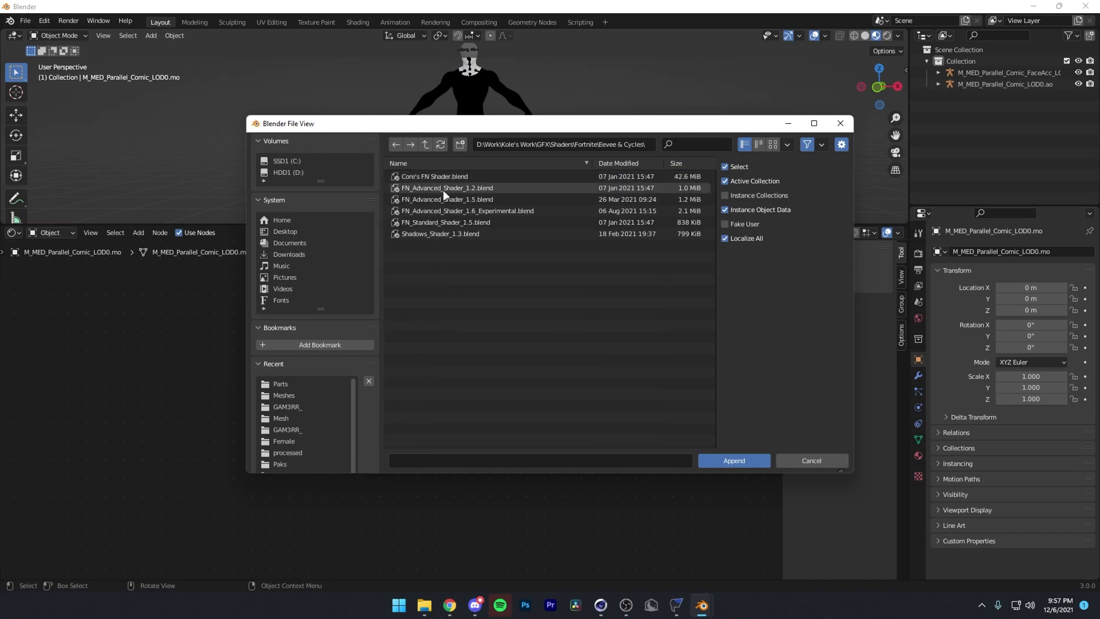
Open FN_Advanced_Shader_1.5.blend's NodeTree folder and choose the FN_Advanced_Shader_1.5 group.
left_click(454, 199)
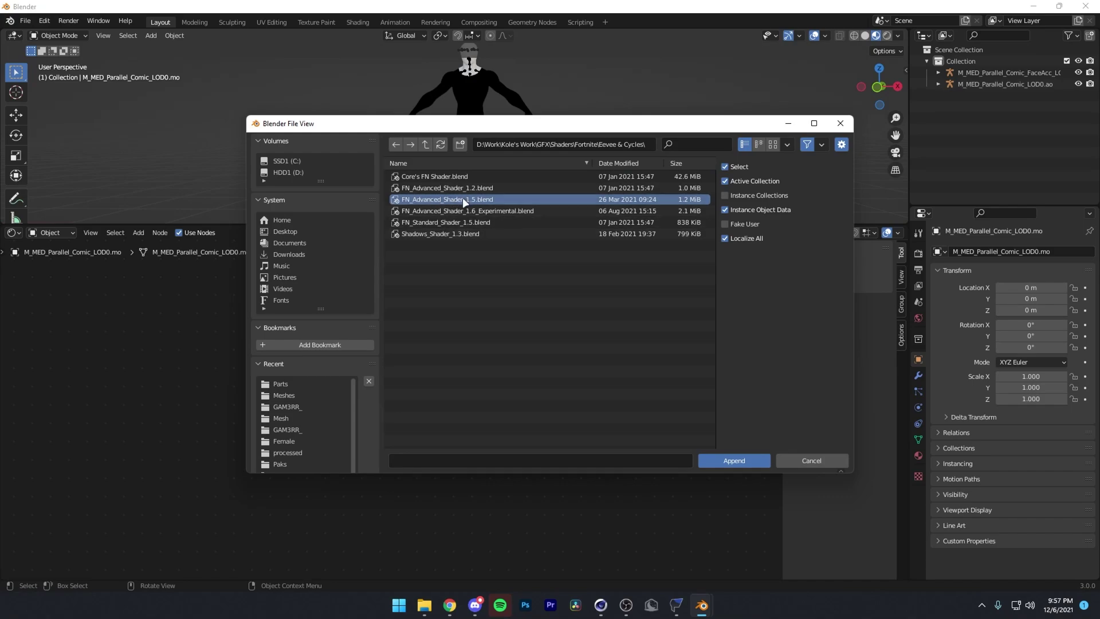
double_click(526, 200)
double_click(447, 243)
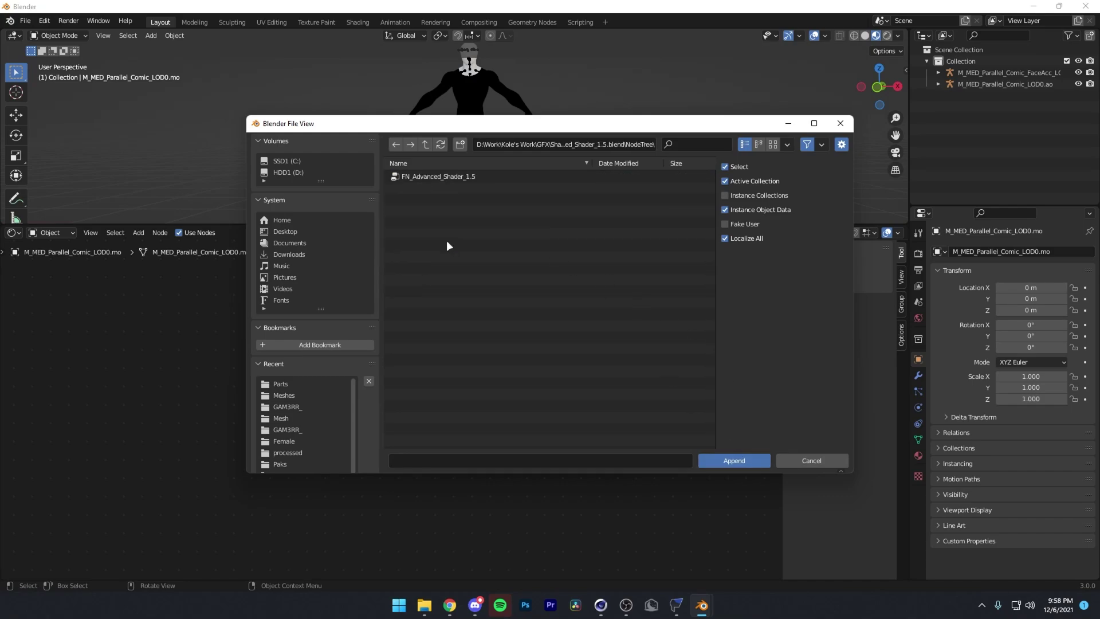
left_click(457, 175)
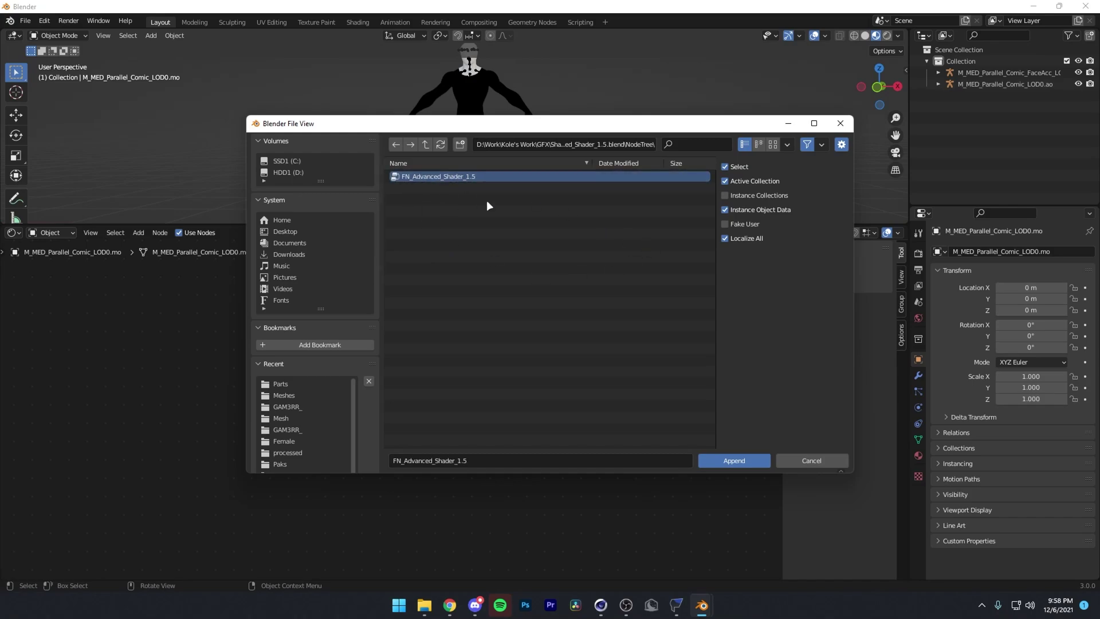
Append the node group and place an FN_Advanced_Shader_1.5 node beside Material Output.
left_click(731, 459)
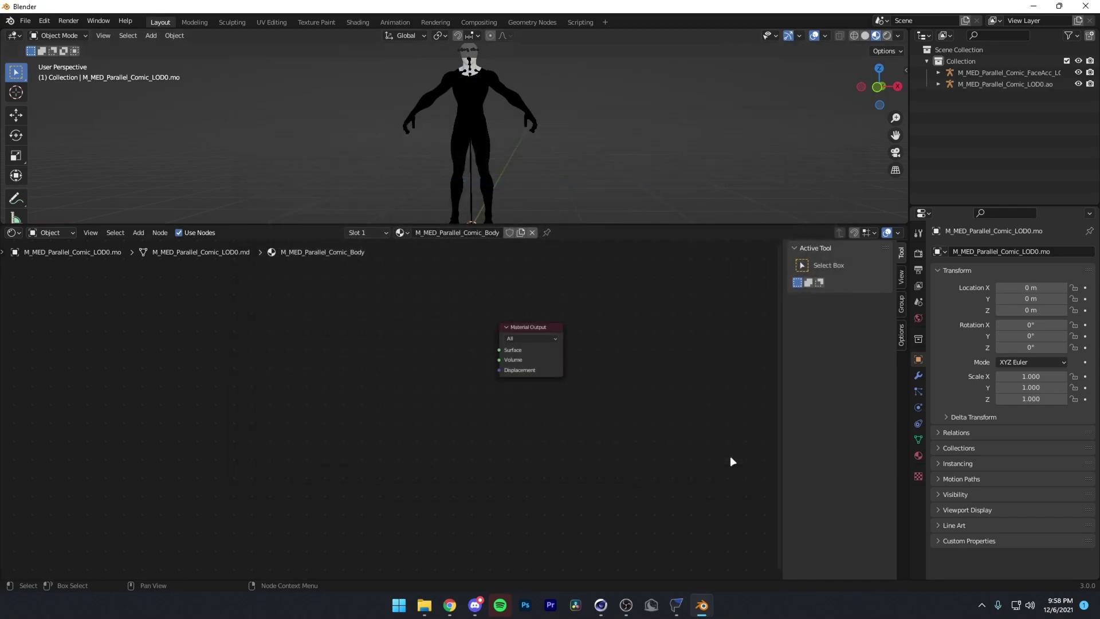
left_click(138, 233)
left_click(149, 244)
type("fn")
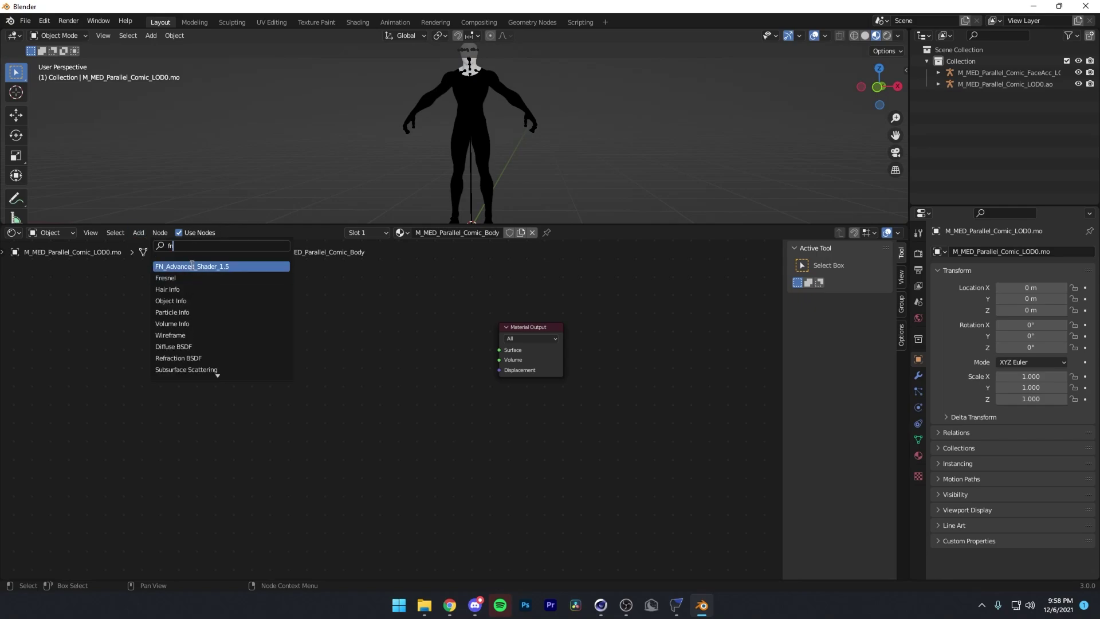
left_click(192, 266)
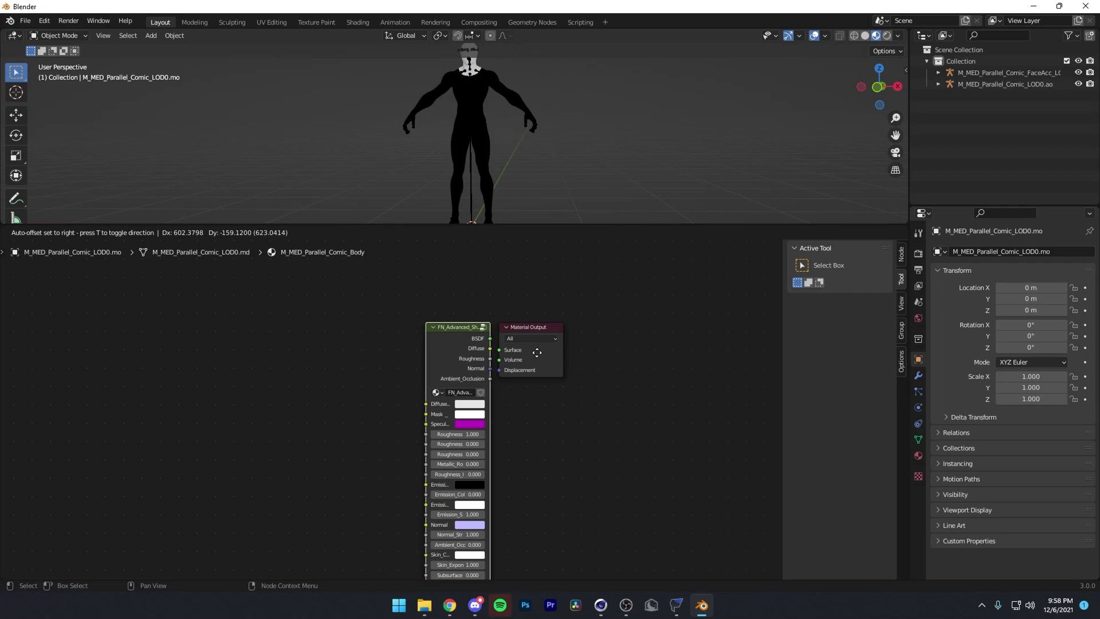
left_click(537, 352)
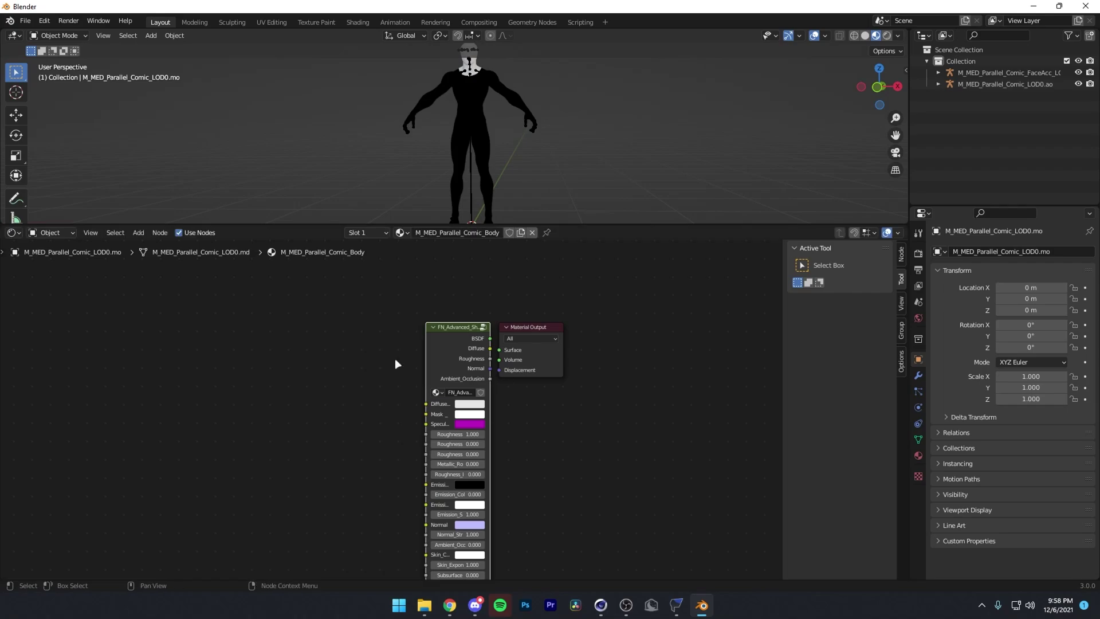
Connect the shader group's BSDF output to the Material Output Surface input.
scroll(497, 336, "up", 2)
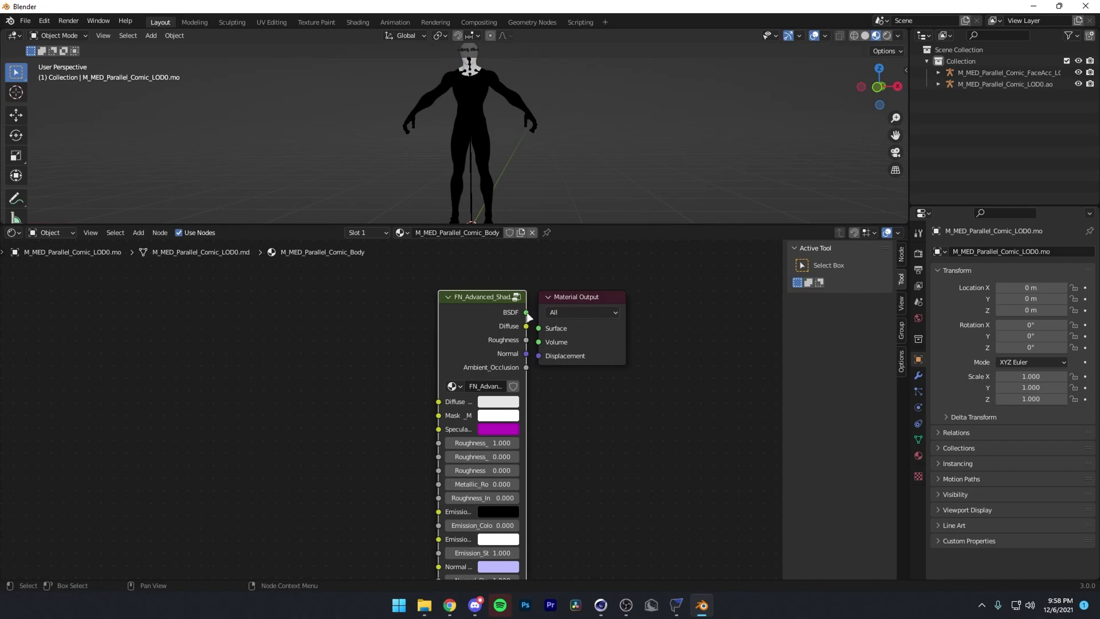
left_click_drag(527, 314, 545, 325)
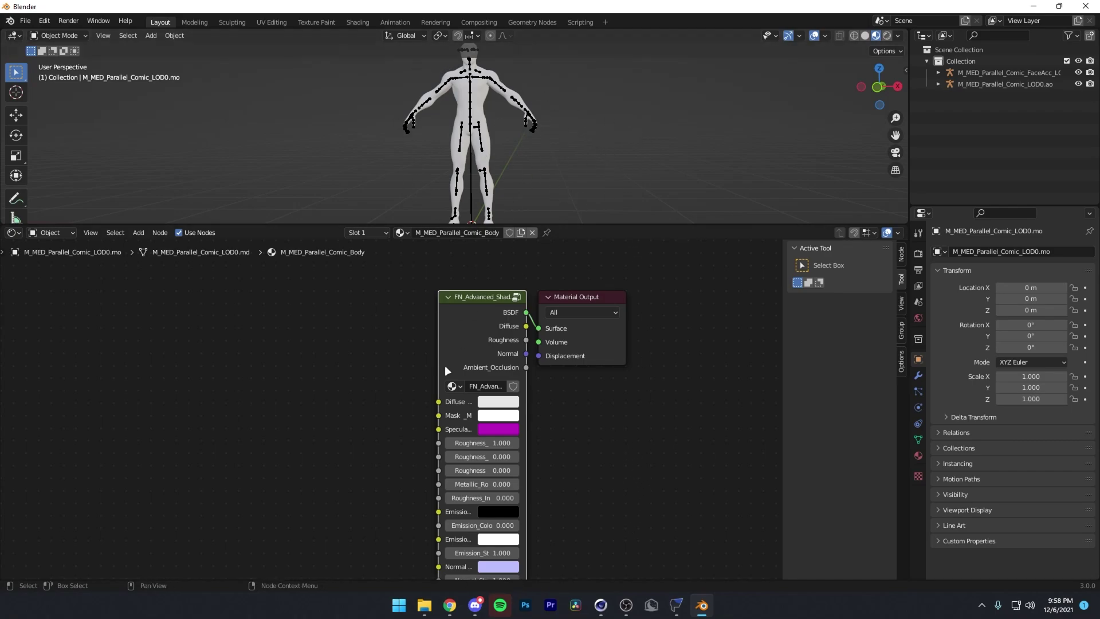
scroll(374, 371, "down", 3)
middle_click_drag(348, 367, 557, 292)
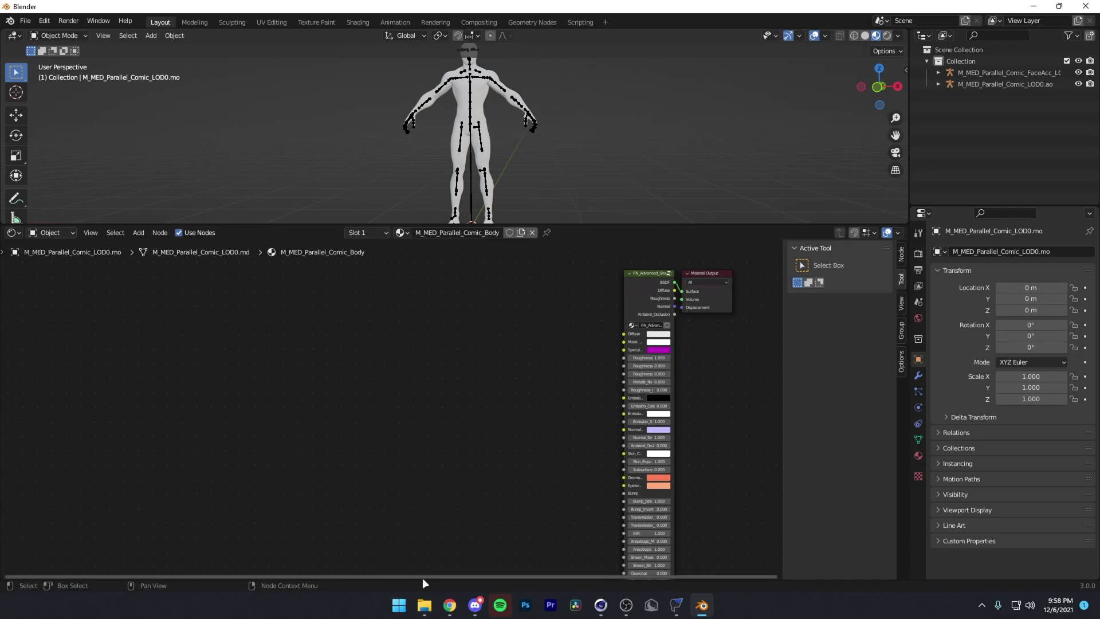
left_click(424, 605)
Browse File Explorer to Game > Characters > Player > Male > Medium > Bodies > M_MED_Parallel_Comic > Textures.
double_click(349, 247)
key("alt+Left")
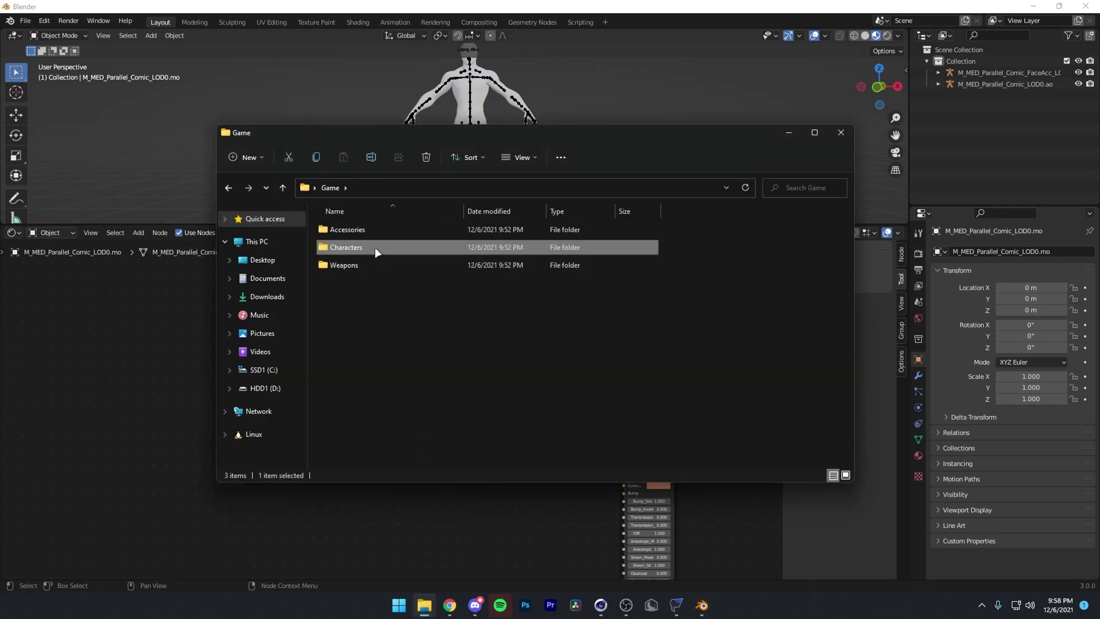
double_click(375, 247)
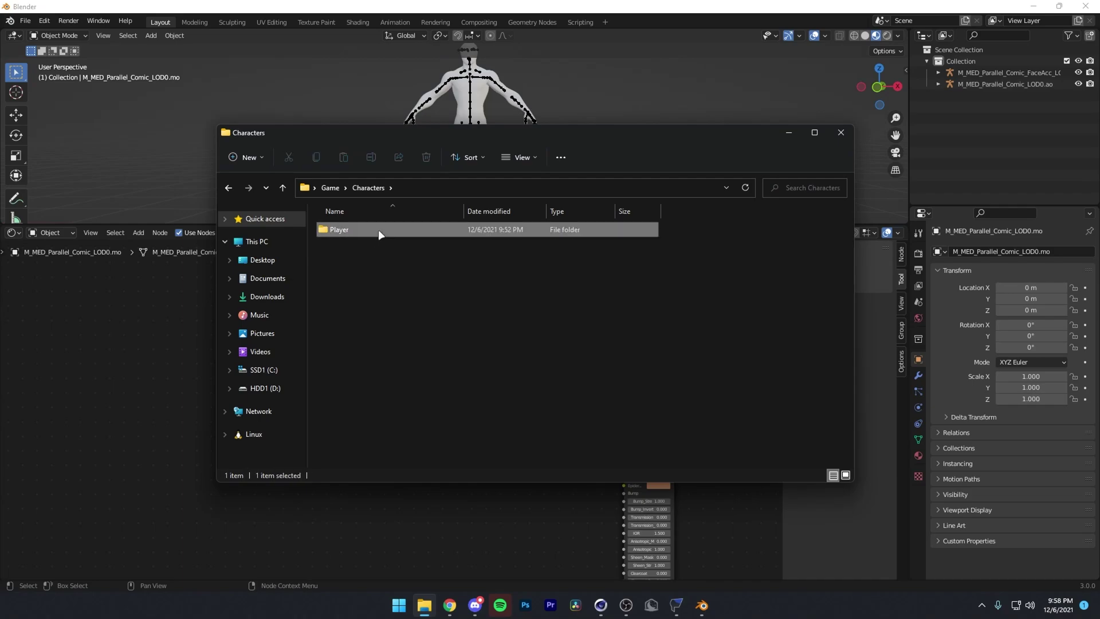
double_click(379, 229)
double_click(378, 229)
double_click(378, 229)
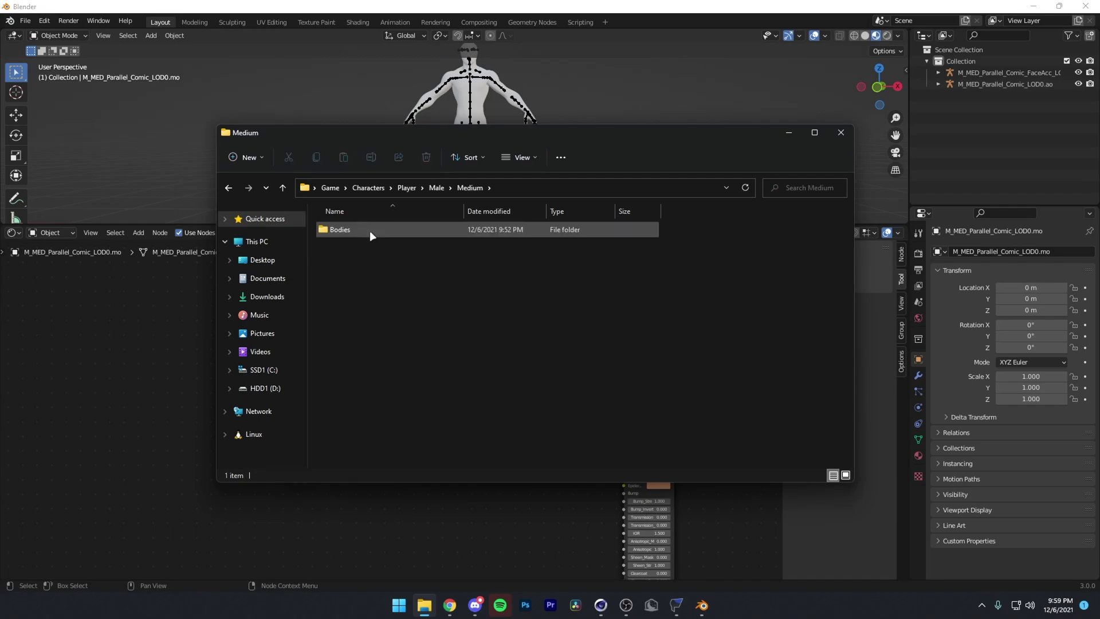
double_click(369, 230)
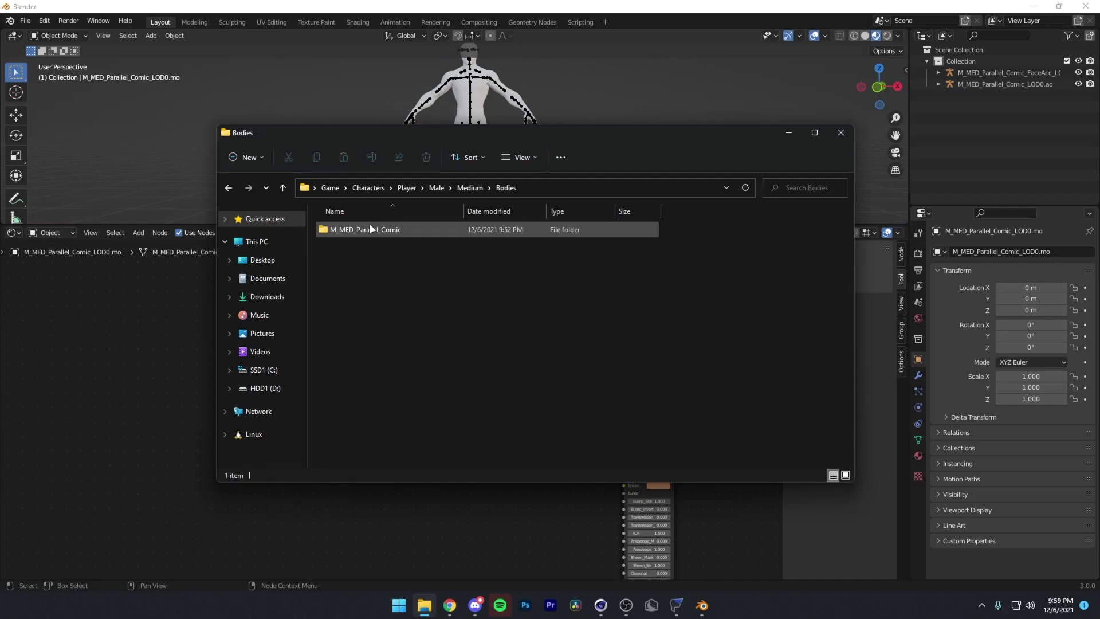
double_click(404, 231)
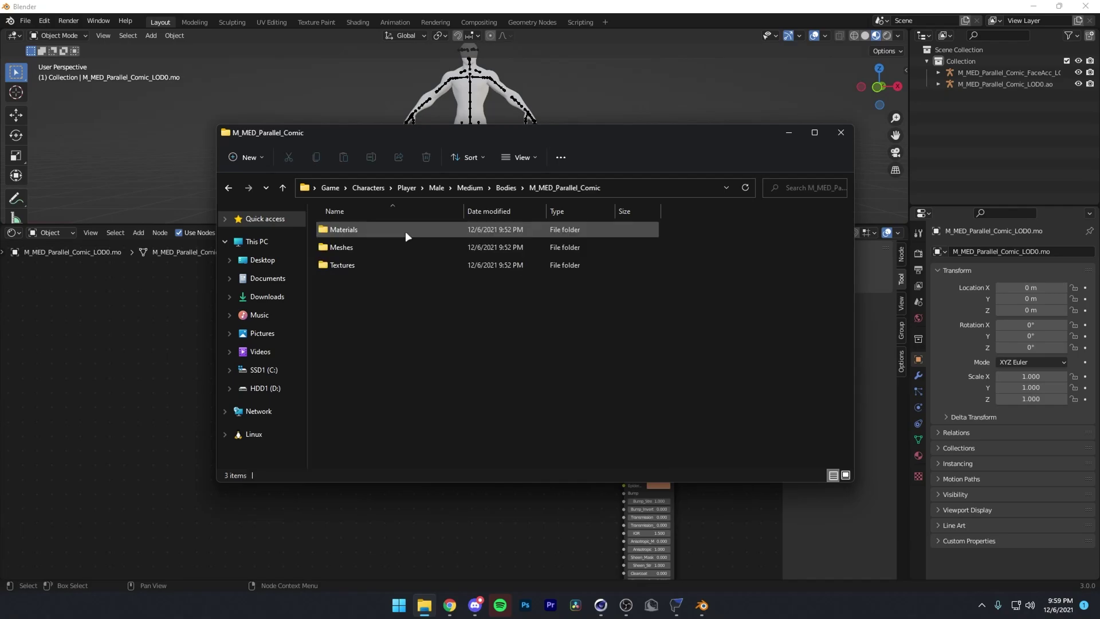
double_click(373, 264)
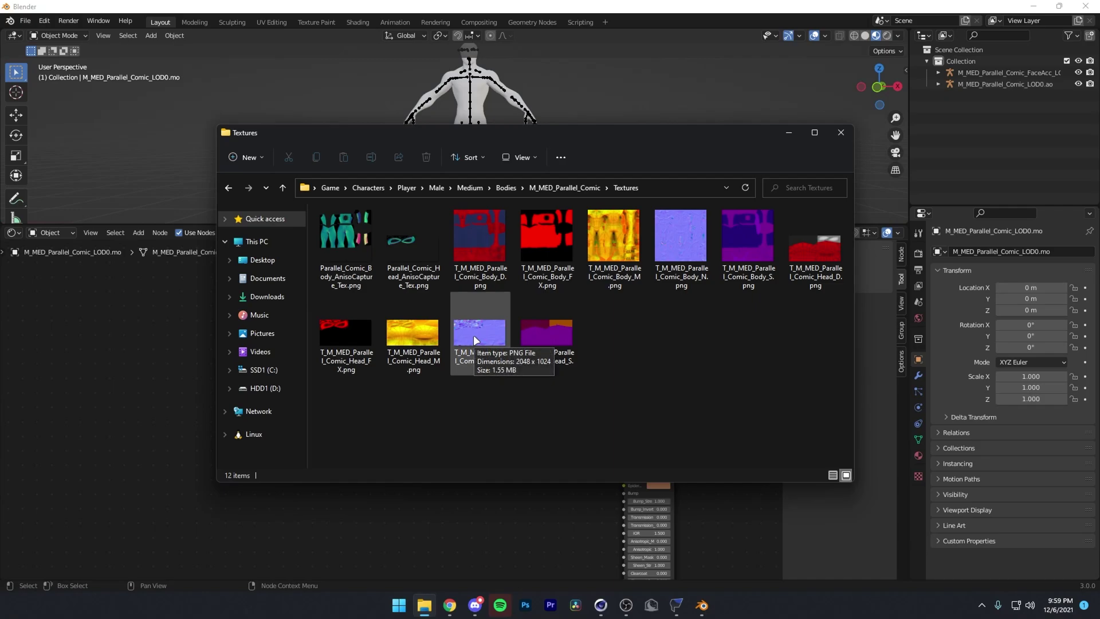
Select the Body_D, FX, M, N and S texture PNGs.
left_click(397, 241)
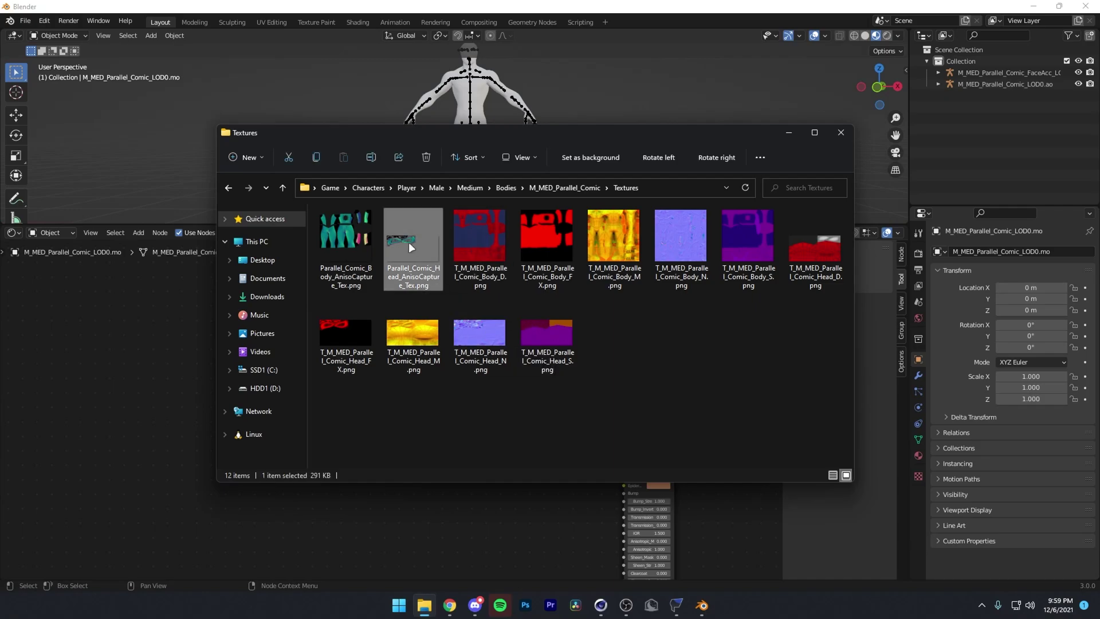
left_click(358, 240)
left_click(408, 242)
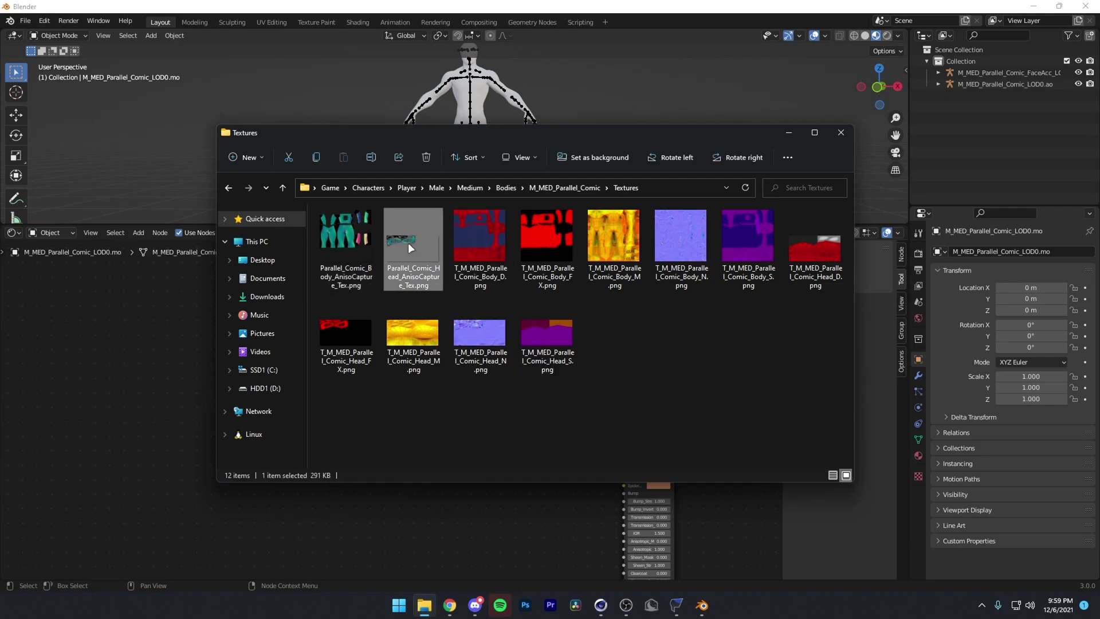
left_click(480, 230)
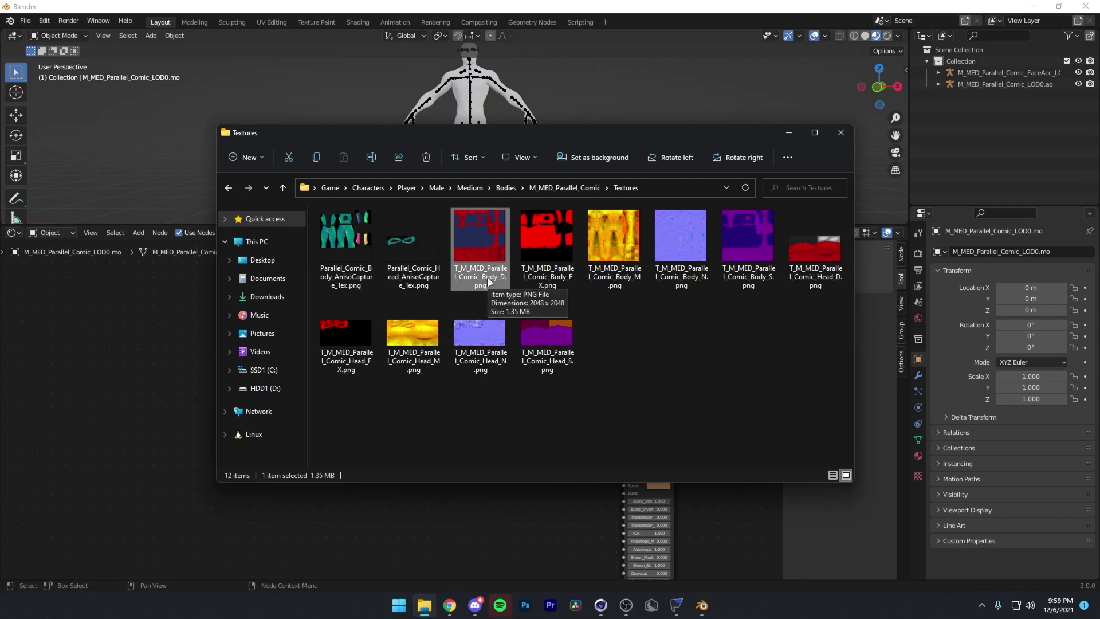
left_click(552, 284)
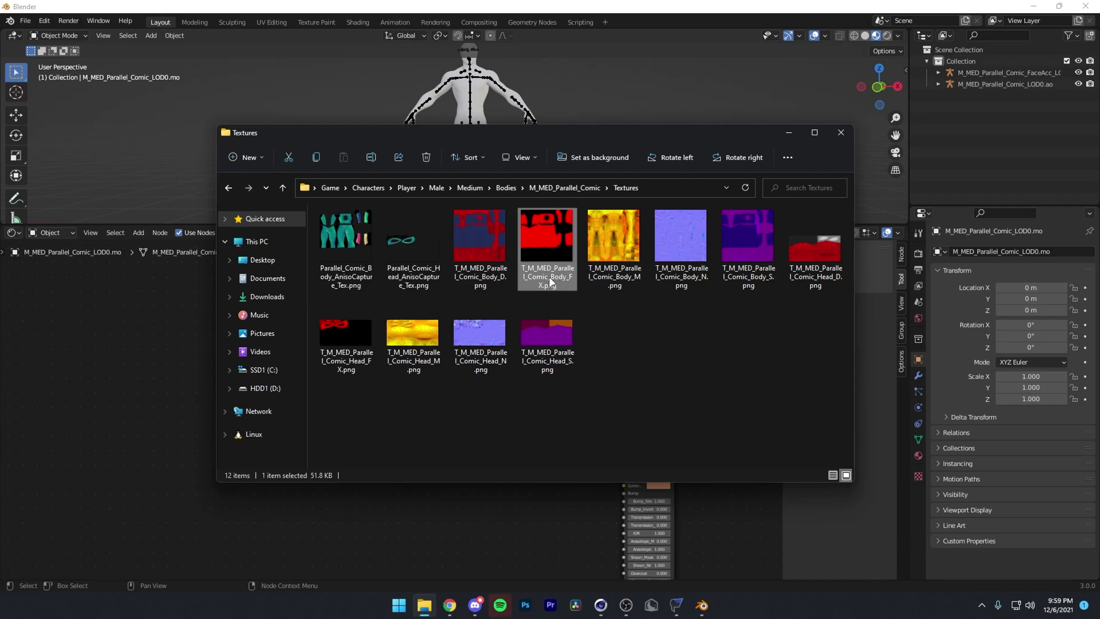
left_click(632, 280)
left_click(694, 274)
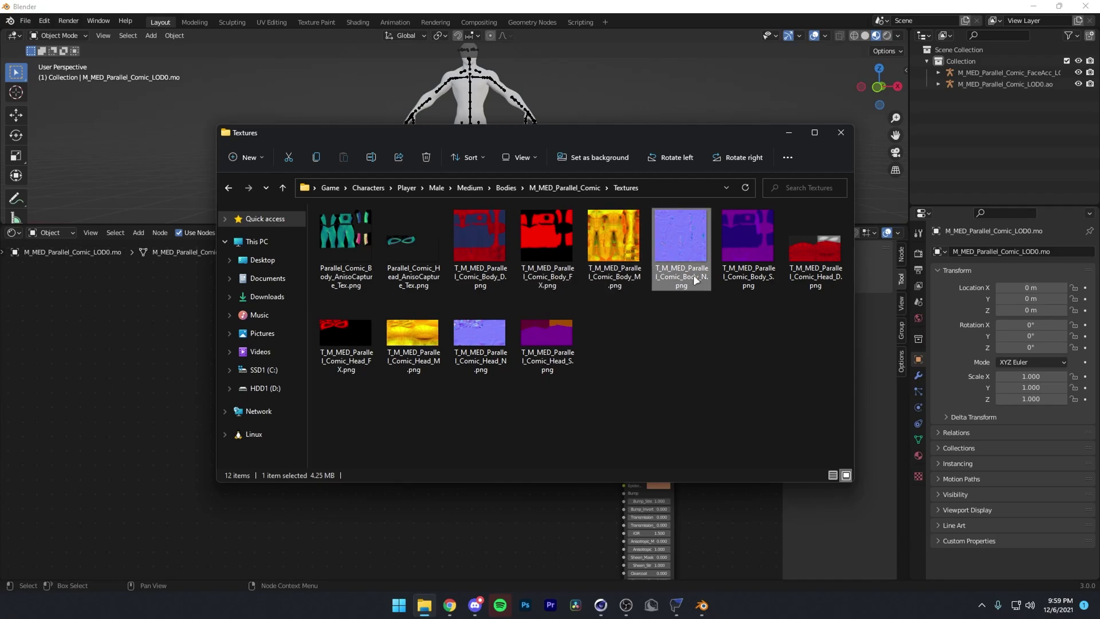
left_click(745, 275)
Drag the five body textures into Blender's node editor as image nodes.
left_click_drag(489, 246, 57, 281)
left_click_drag(547, 246, 83, 401)
left_click_drag(613, 247, 166, 284)
left_click_drag(748, 247, 190, 438)
left_click_drag(312, 525, 355, 405)
left_click(332, 393)
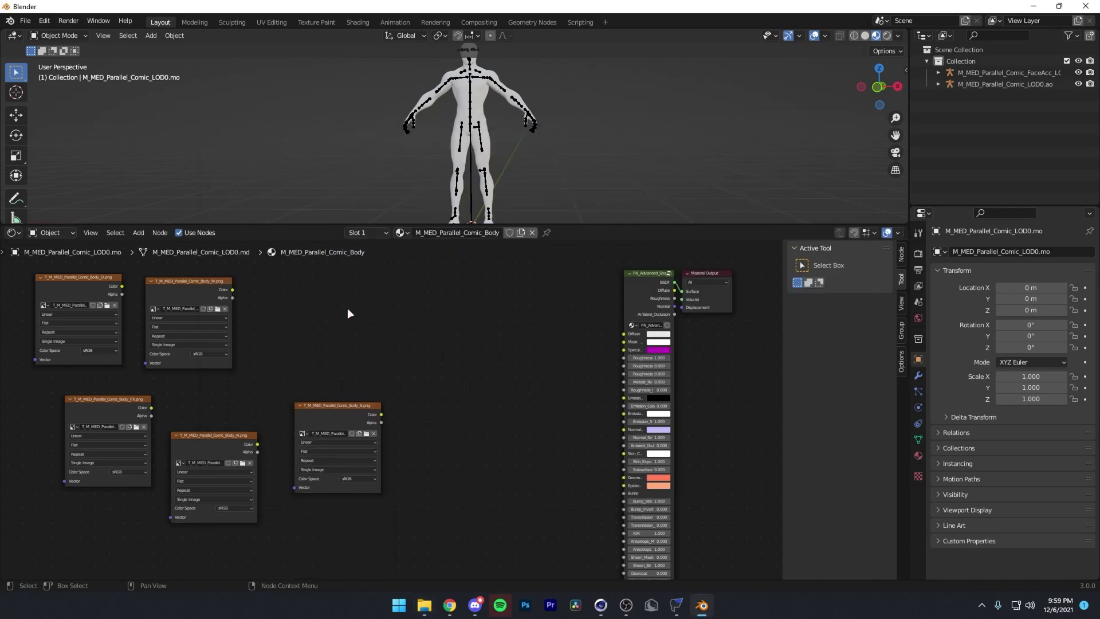
Move the five image texture nodes closer to the FN_Advanced shader group.
left_click_drag(26, 259, 395, 529)
key("g")
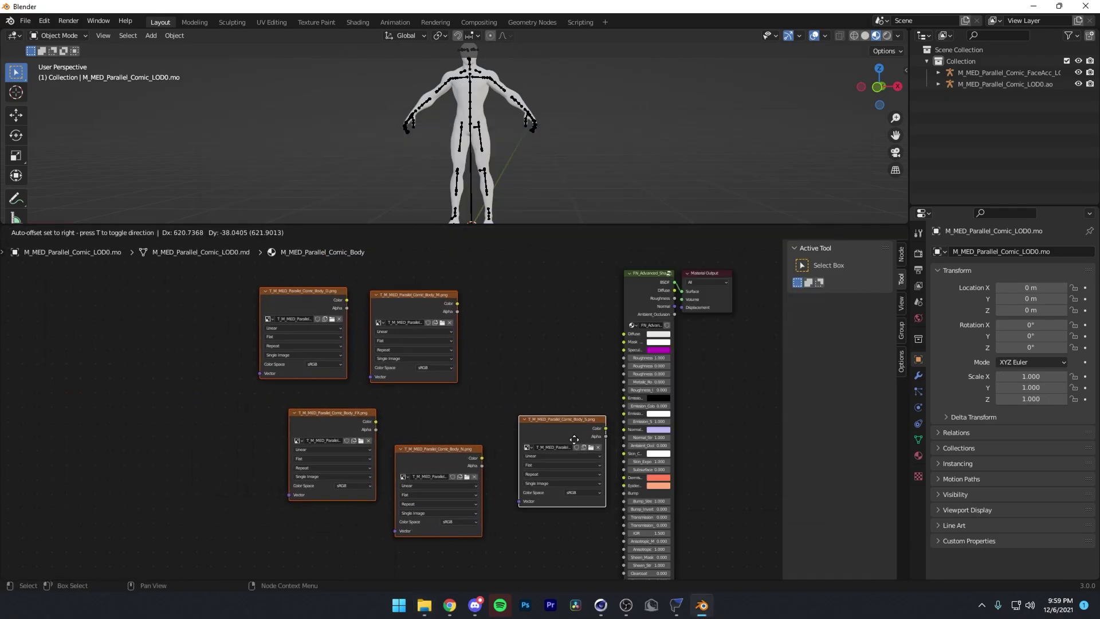
left_click(585, 441)
scroll(503, 327, "up", 2)
middle_click_drag(396, 360, 344, 401)
scroll(363, 378, "up", 1)
Link Body_D Color to the shader's Diffuse and Body_M Color to Mask.
left_click(140, 304)
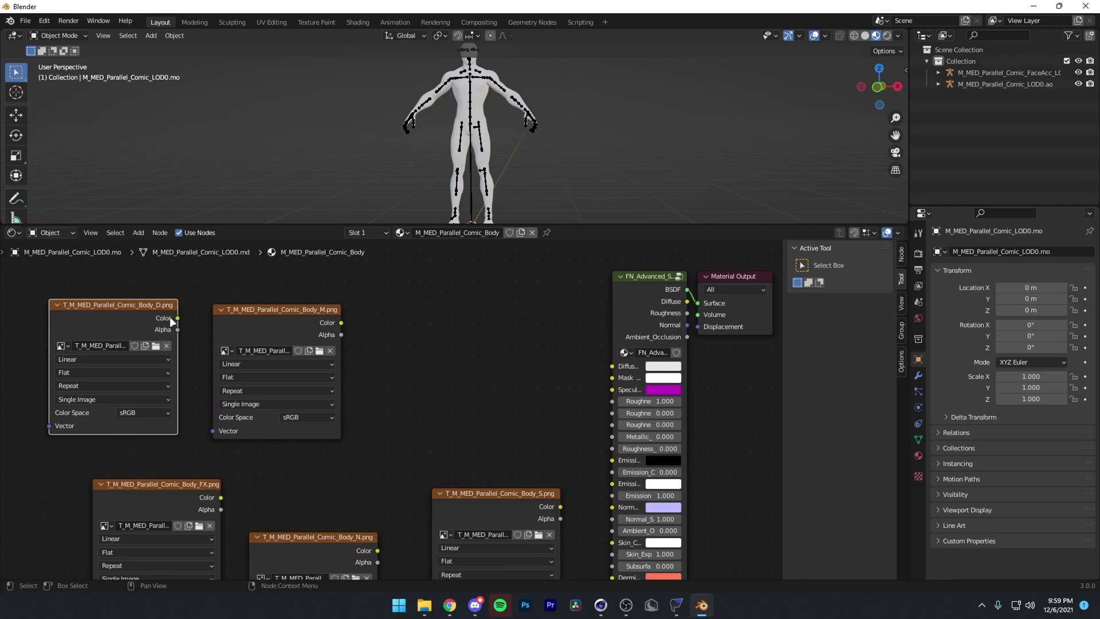
left_click_drag(178, 318, 613, 367)
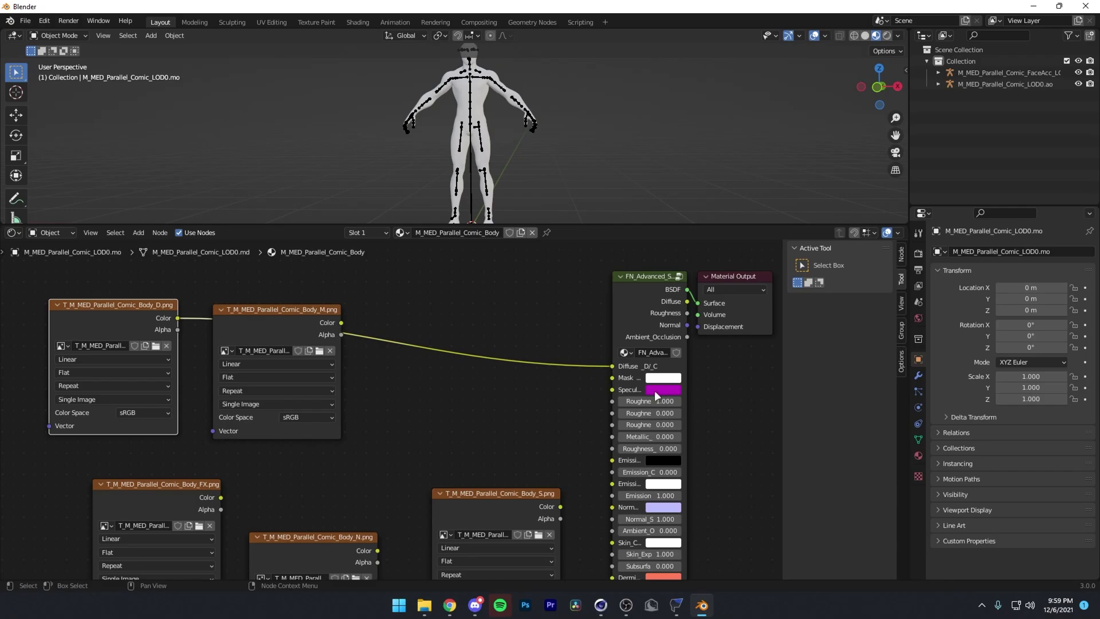
left_click_drag(342, 322, 612, 378)
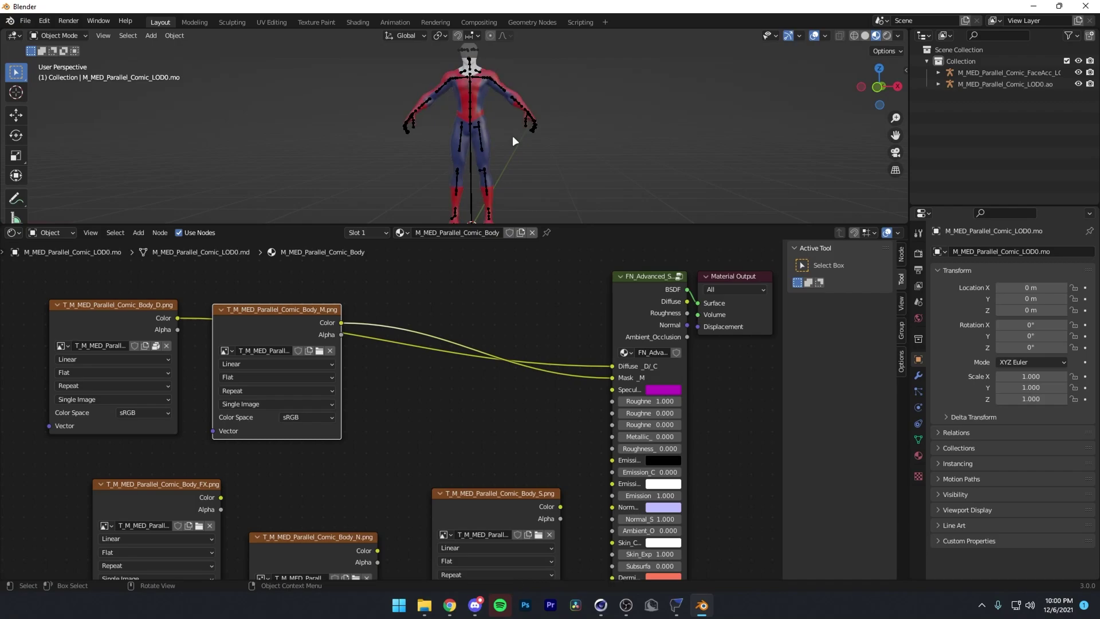
middle_click_drag(433, 454, 329, 376)
Link the FX texture to Sheen_Mask and set the N and S textures to Non-Color.
scroll(232, 342, "down", 1)
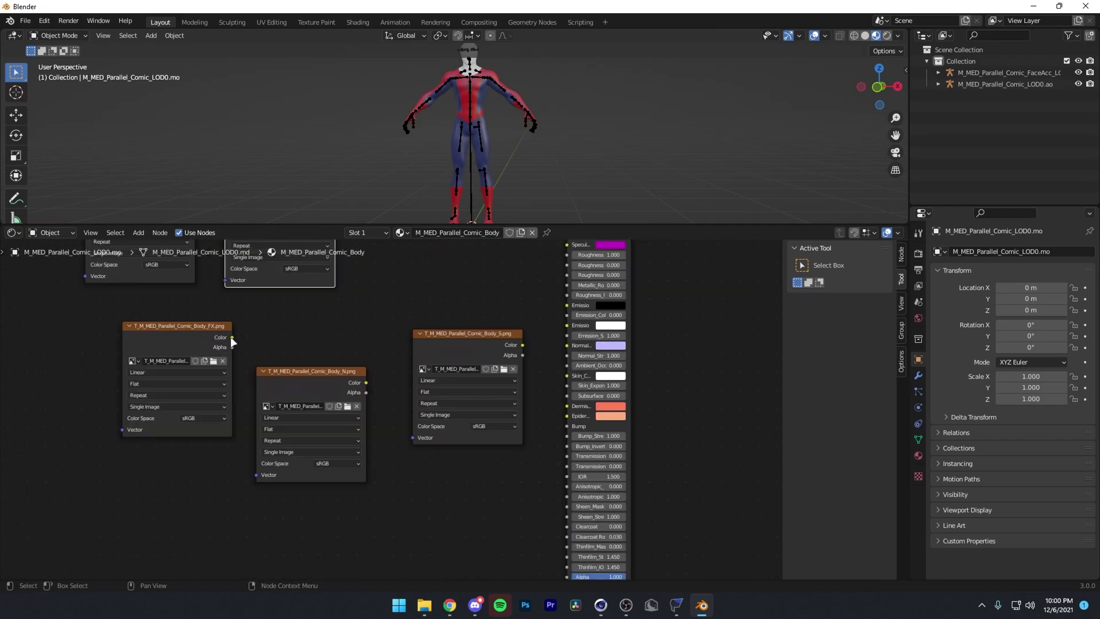
left_click_drag(232, 338, 569, 506)
middle_click_drag(436, 291, 399, 339)
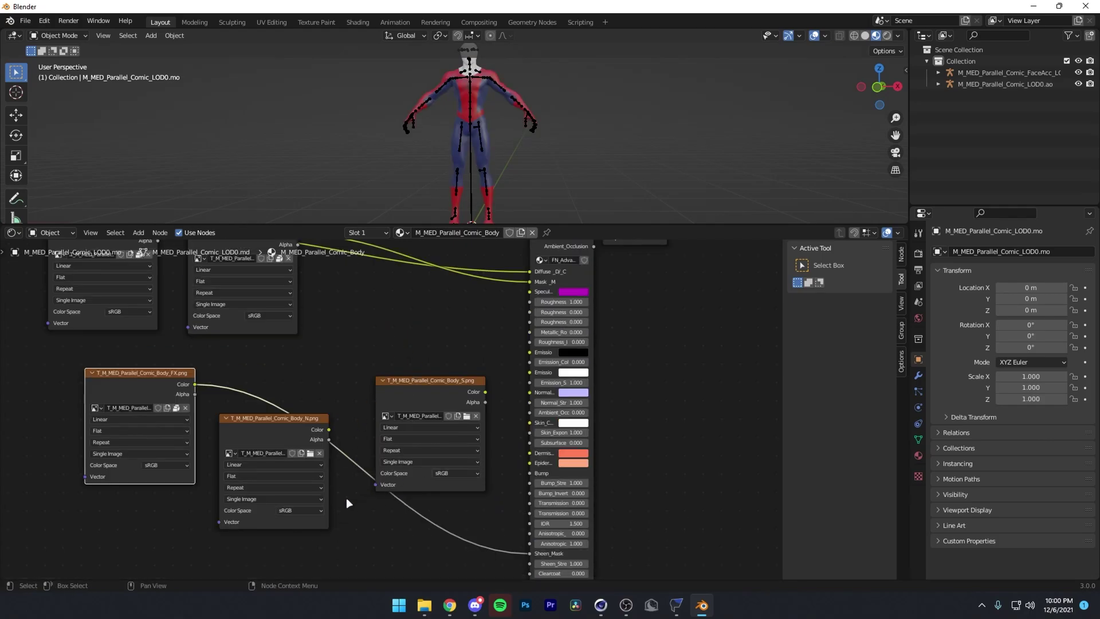
left_click(314, 511)
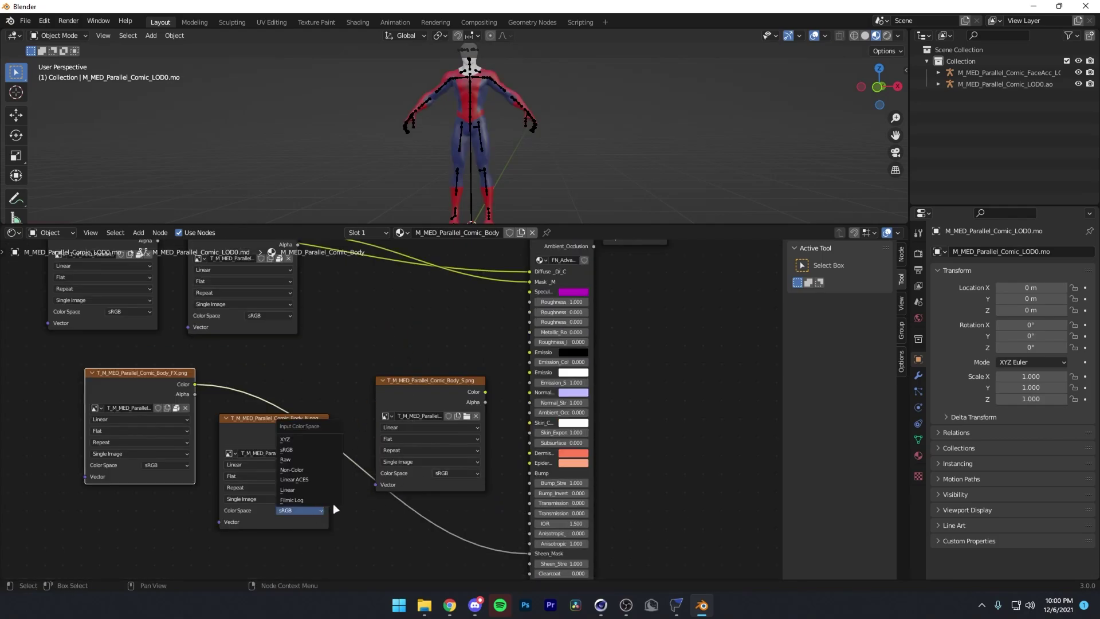
left_click(322, 469)
left_click(455, 473)
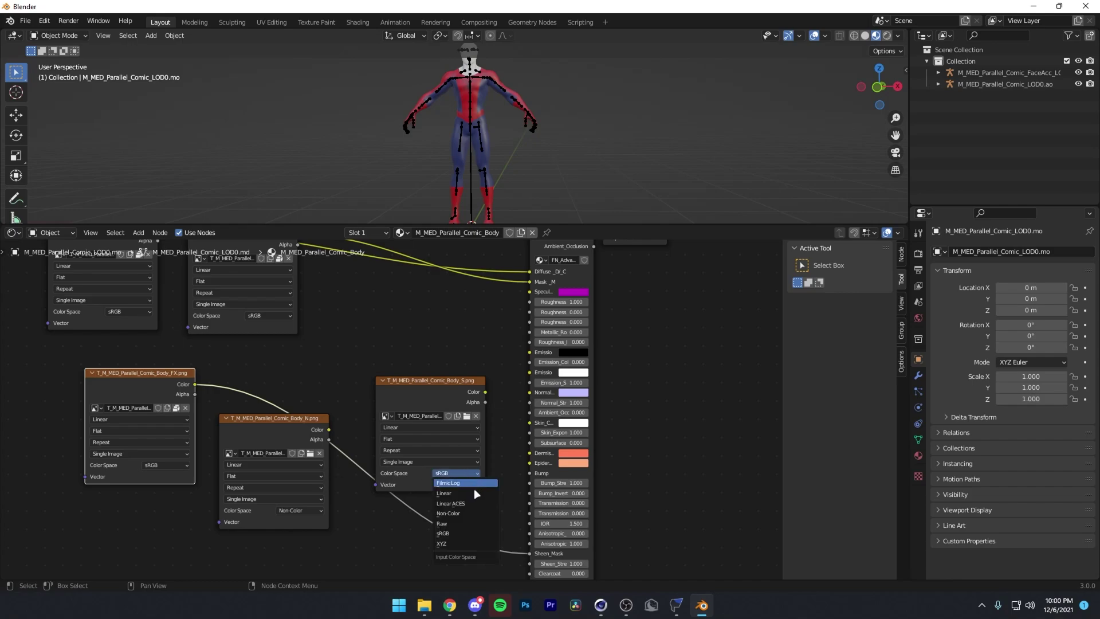
left_click(460, 513)
Link Body_N to Normal and Body_S to Specular, then inspect the textured body.
middle_click_drag(363, 426, 299, 483)
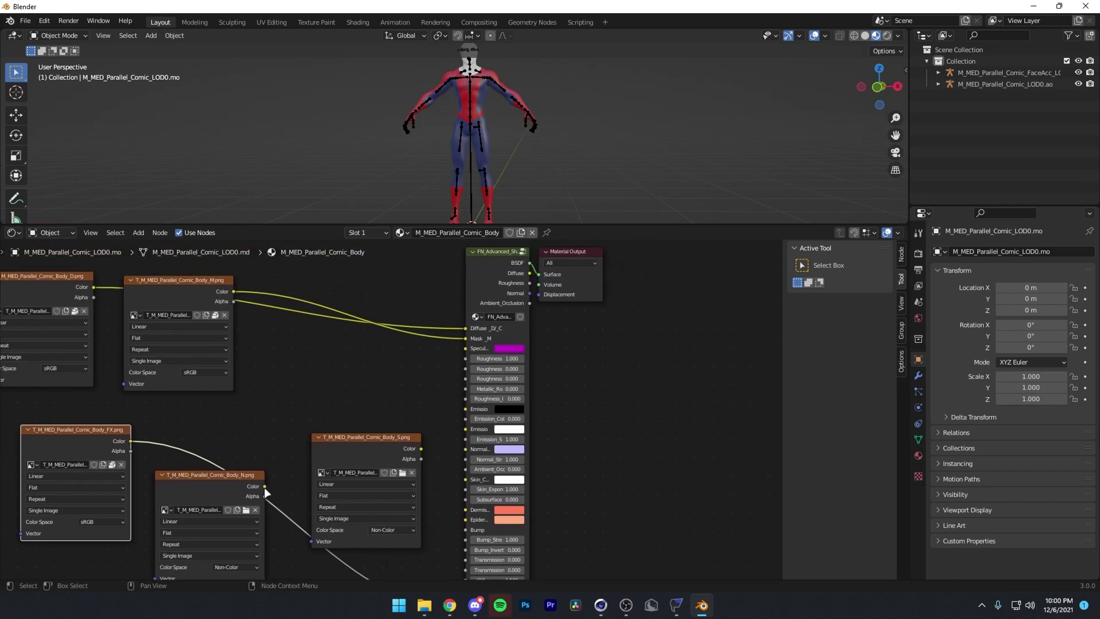
left_click_drag(265, 487, 433, 439)
left_click_drag(459, 381, 468, 349)
left_click_drag(554, 361, 573, 359)
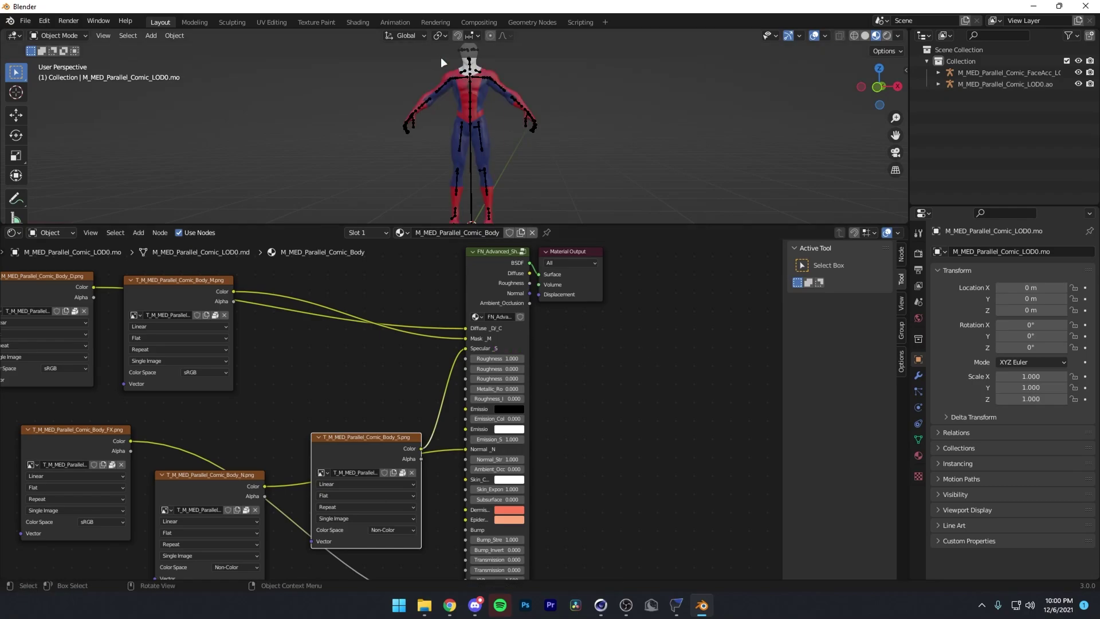
scroll(532, 101, "up", 5)
mouse_move(532, 101)
middle_mouse_down()
mouse_move(545, 104)
mouse_move(520, 117)
middle_mouse_up()
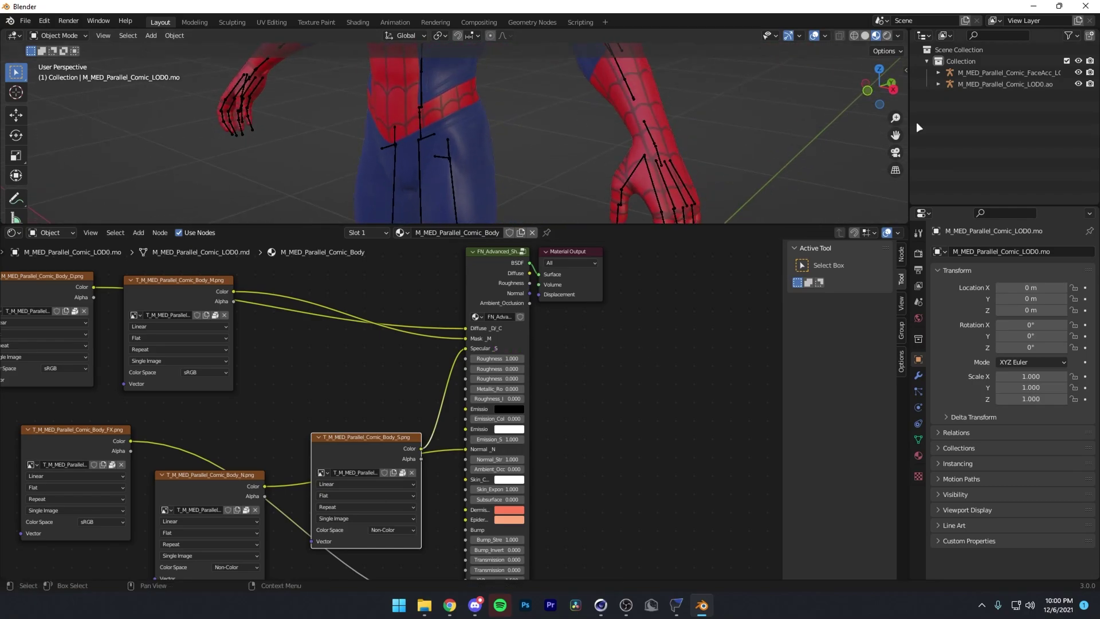
left_click_drag(896, 135, 896, 135)
scroll(569, 143, "down", 5)
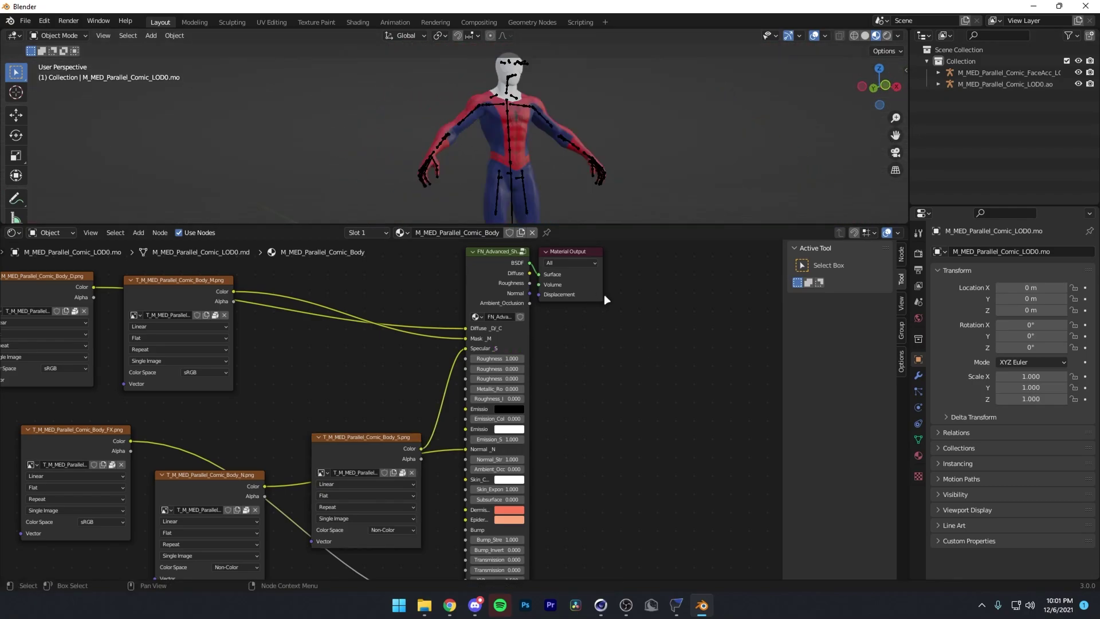
scroll(603, 295, "down", 2)
Enable Use Nodes on the head material and delete its Principled BSDF node.
left_click(502, 81)
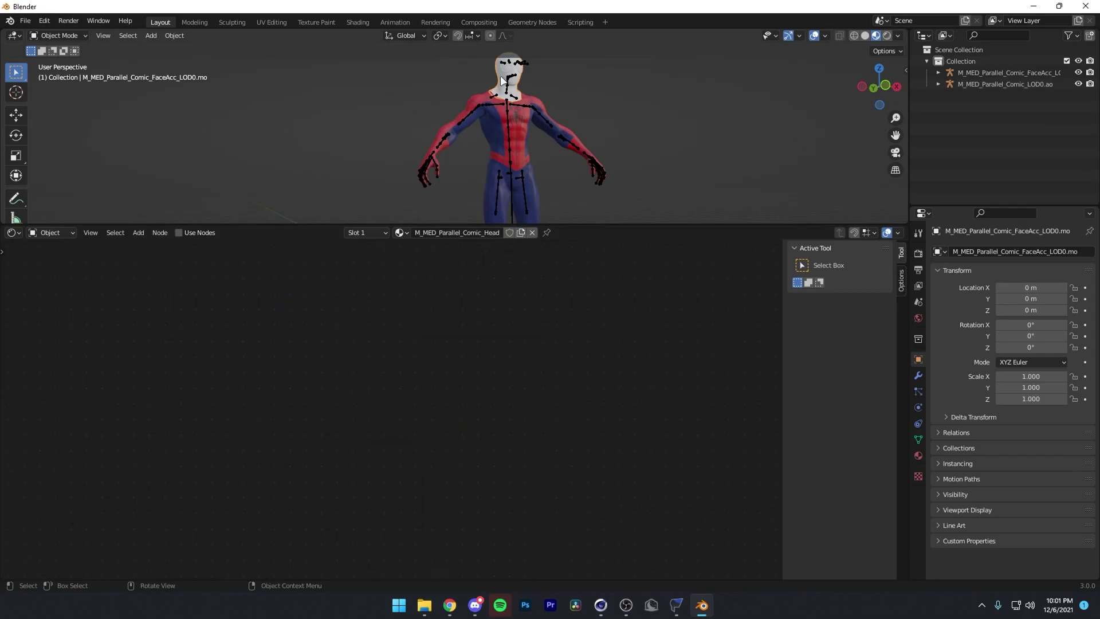
left_click(178, 232)
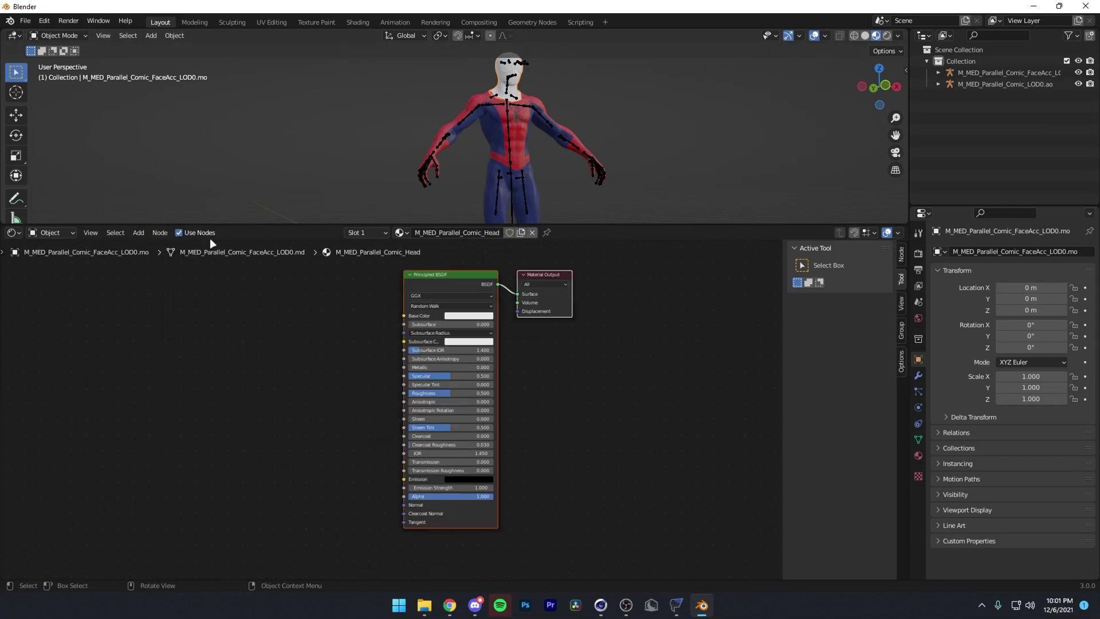
left_click(448, 277)
key("Delete")
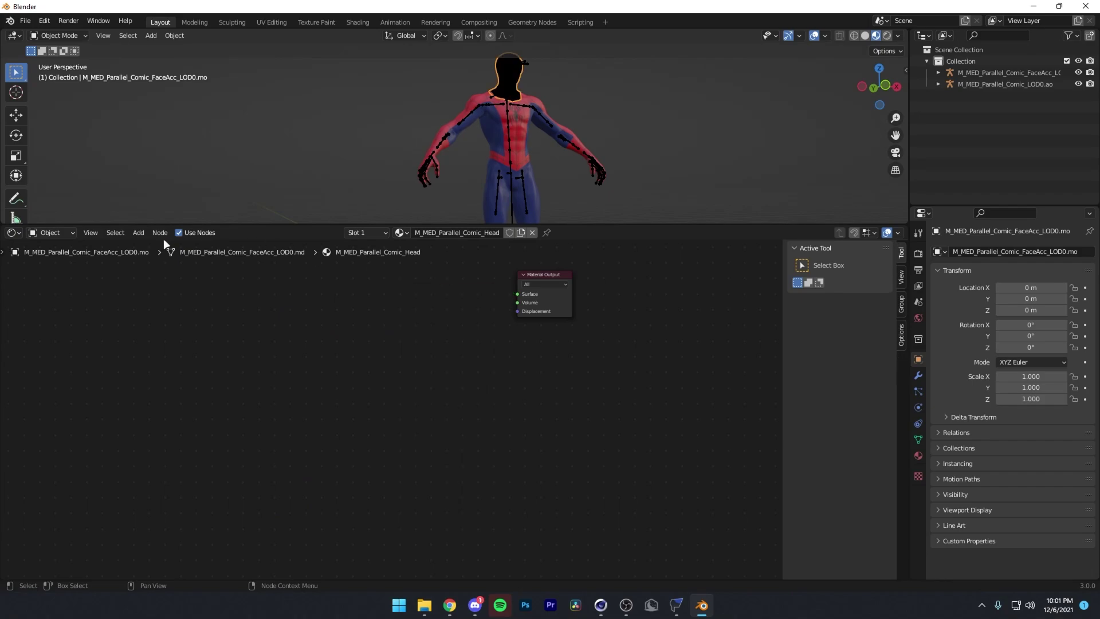
Add an FN_Advanced_Shader_1.5 group node and connect its BSDF to Surface.
left_click(138, 232)
left_click(158, 252)
type("fn")
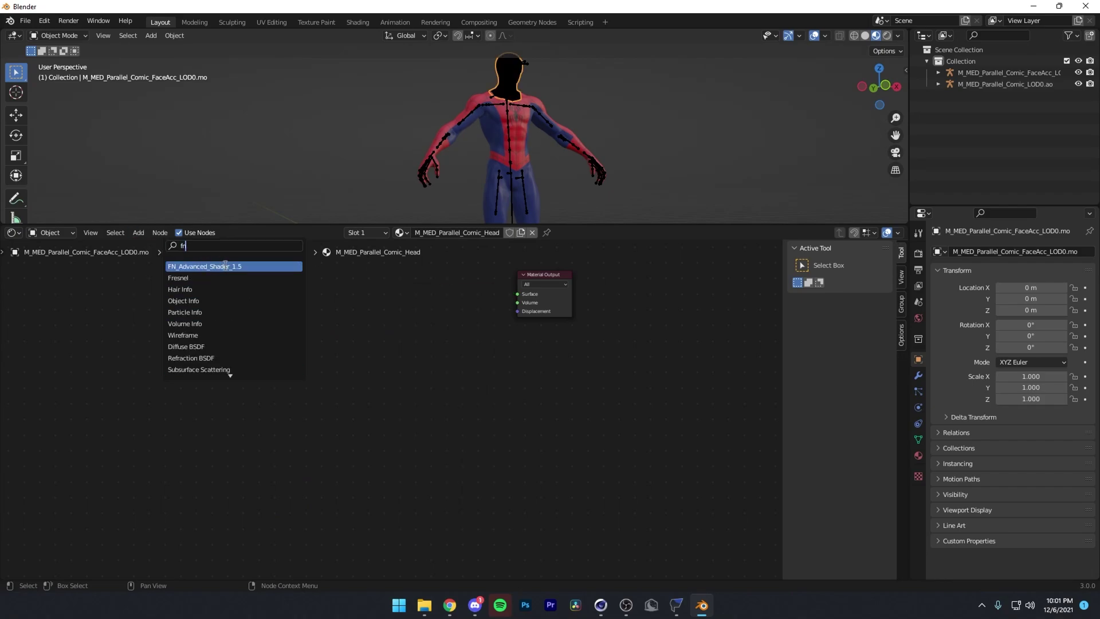
key("Return")
left_click(659, 303)
left_click_drag(510, 284, 518, 293)
Bring the head textures in from Explorer and link Head_D to Diffuse.
left_click(425, 606)
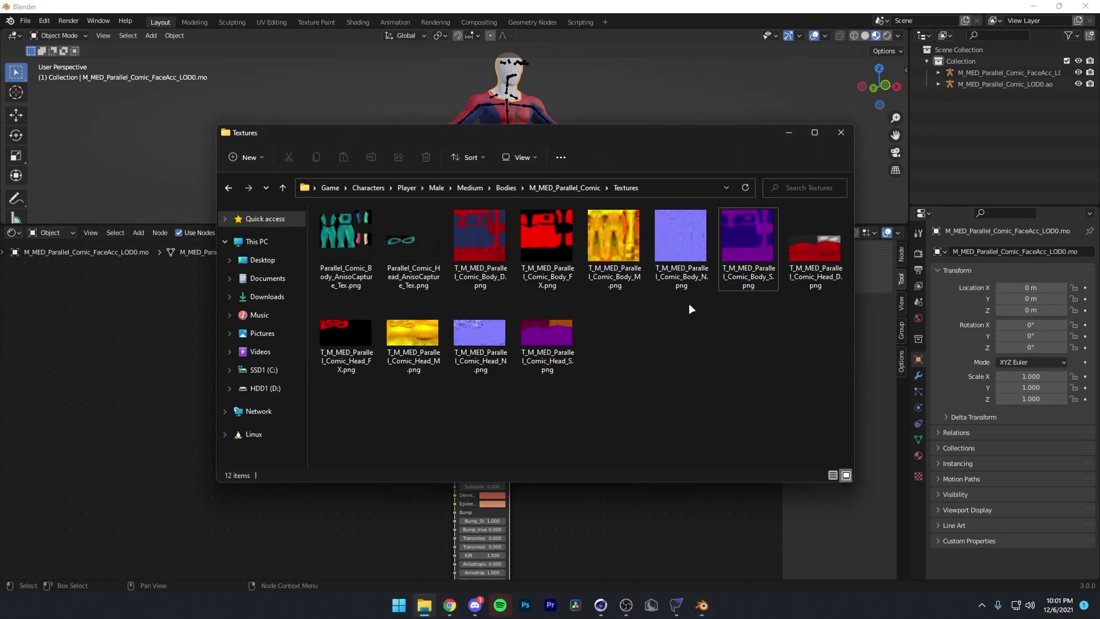
left_click(815, 241)
left_click(10, 318)
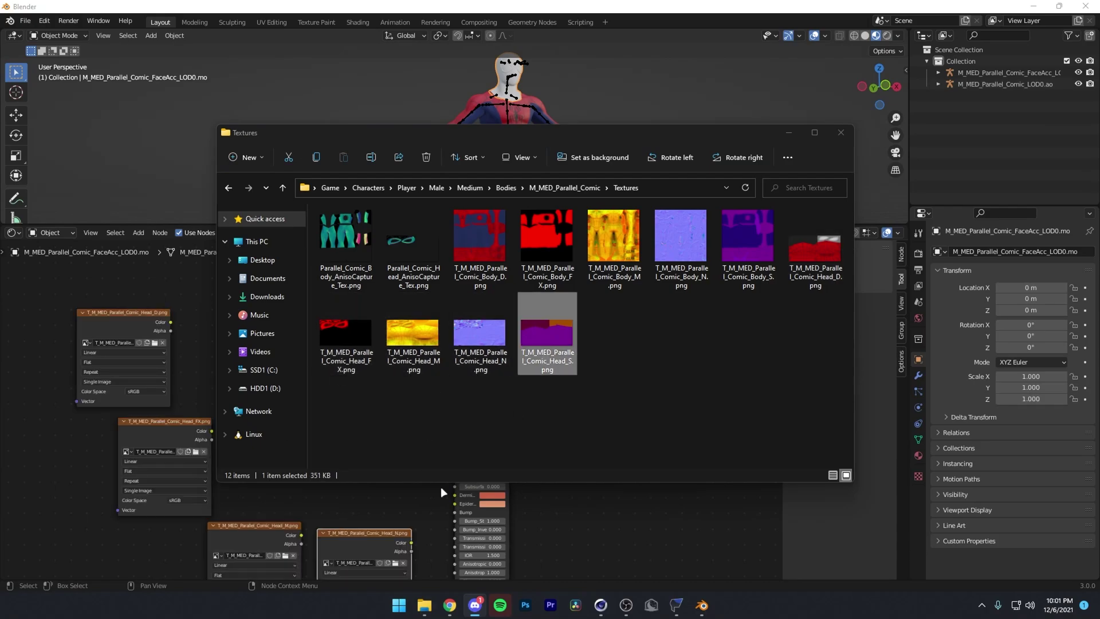
left_click(86, 309)
left_click_drag(85, 309, 402, 269)
Link head FX to Sheen_Mask, S as Non-Color to Specular, and M to Mask.
scroll(260, 313, "down", 2)
left_click_drag(260, 314, 455, 497)
left_click(167, 534)
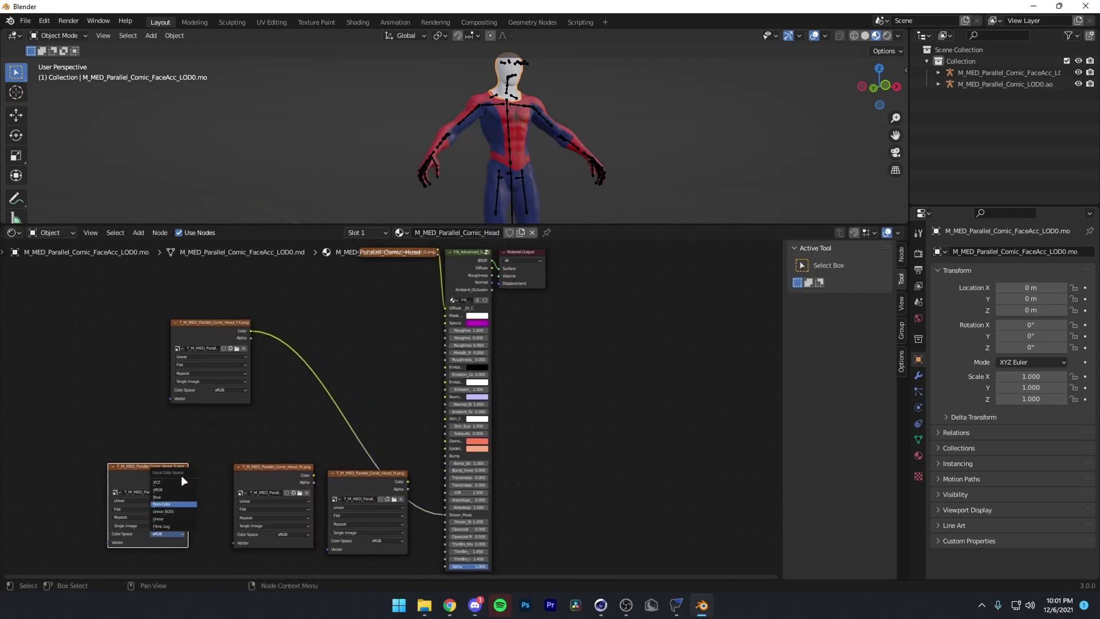
left_click(173, 504)
left_click_drag(188, 475, 445, 323)
left_click_drag(314, 475, 446, 315)
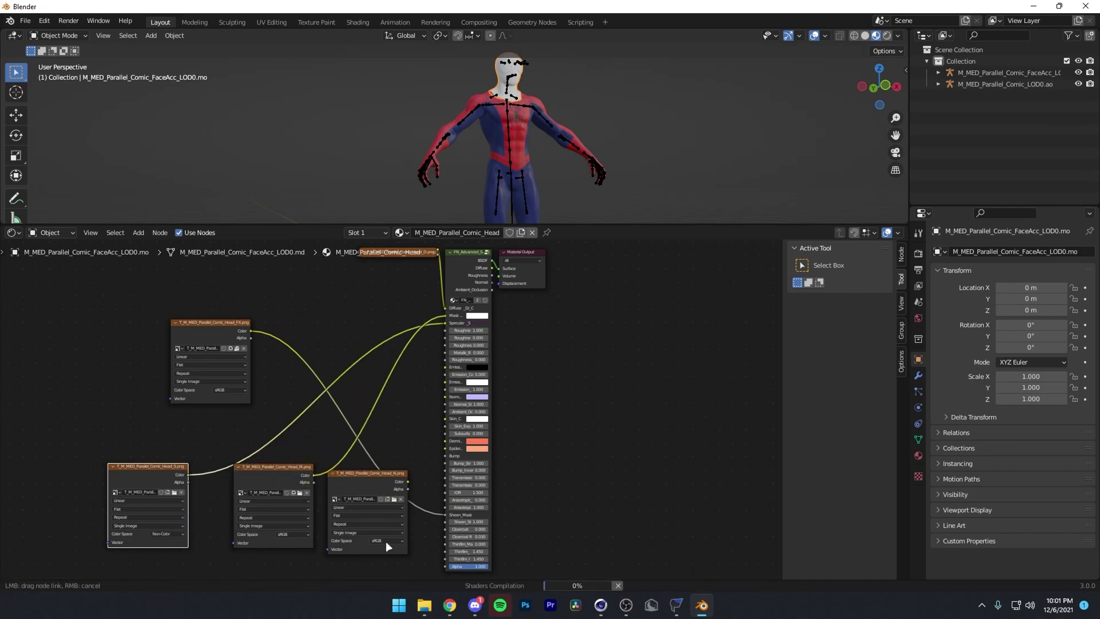
Set the head normal map to Non-Color and link it to Normal.
left_click(386, 541)
left_click(393, 511)
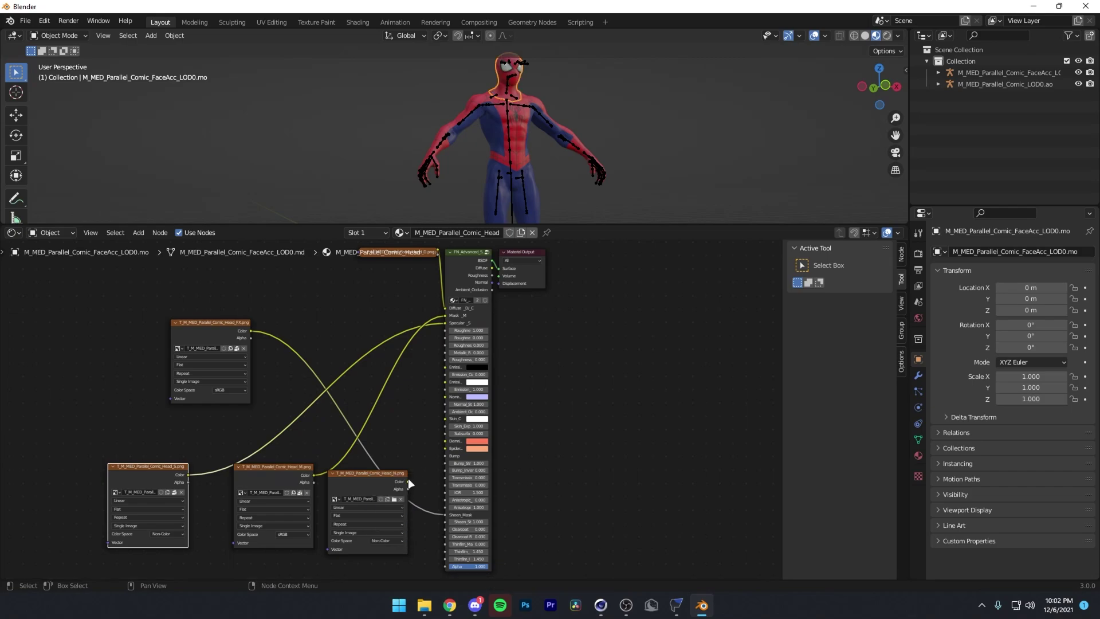
left_click_drag(407, 481, 445, 396)
Enlarge the 3D viewport over the node editor and orbit around the textured character.
left_click(597, 243)
left_click_drag(597, 226, 567, 567)
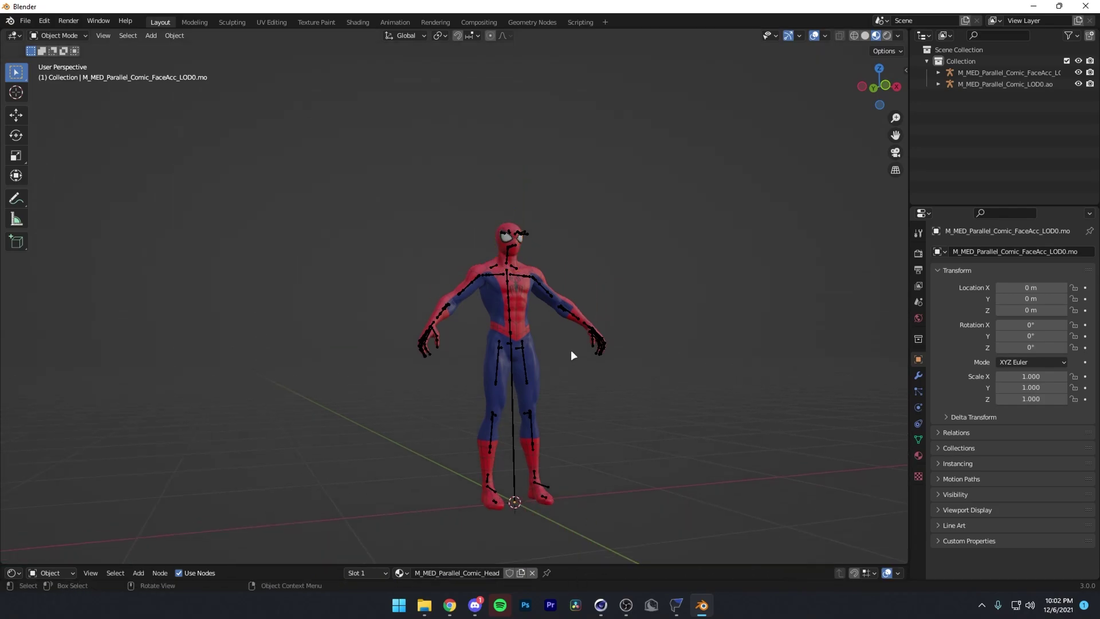
scroll(570, 341, "up", 3)
scroll(611, 290, "up", 3)
scroll(600, 294, "down", 4)
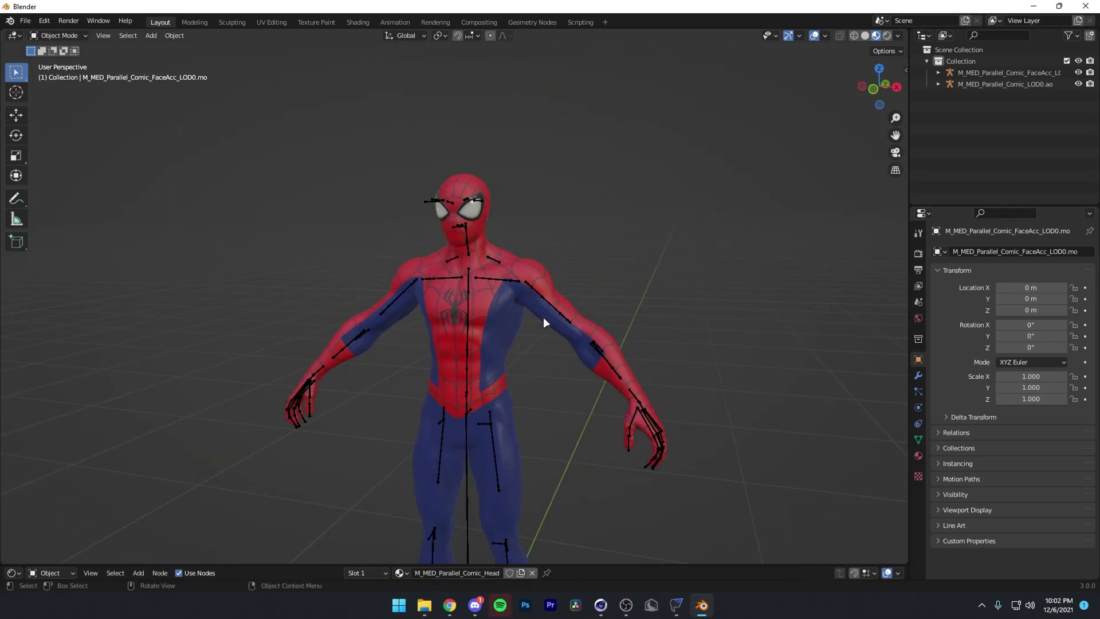
middle_click_drag(542, 318, 552, 290)
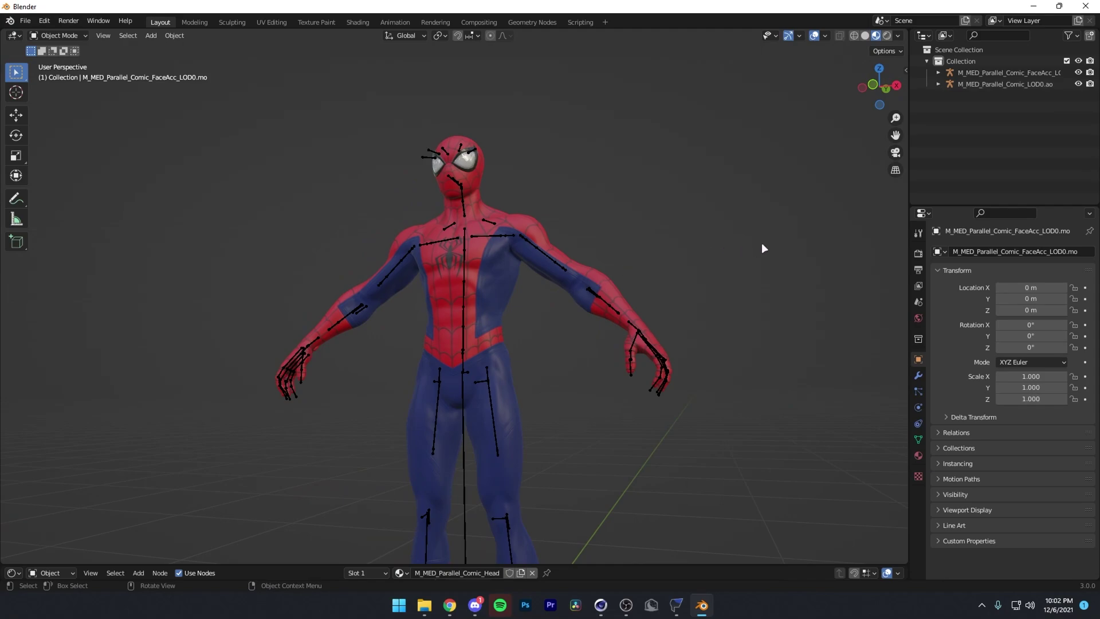
Turn on Ambient Occlusion and Screen Space Reflections in the Eevee render settings.
left_click(918, 253)
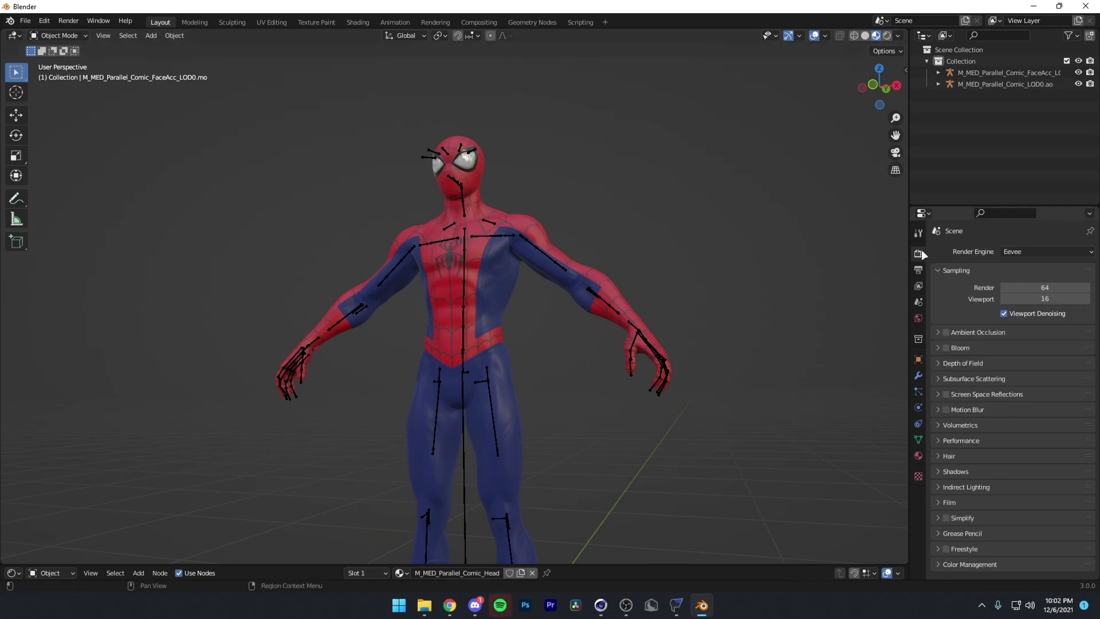
left_click(945, 332)
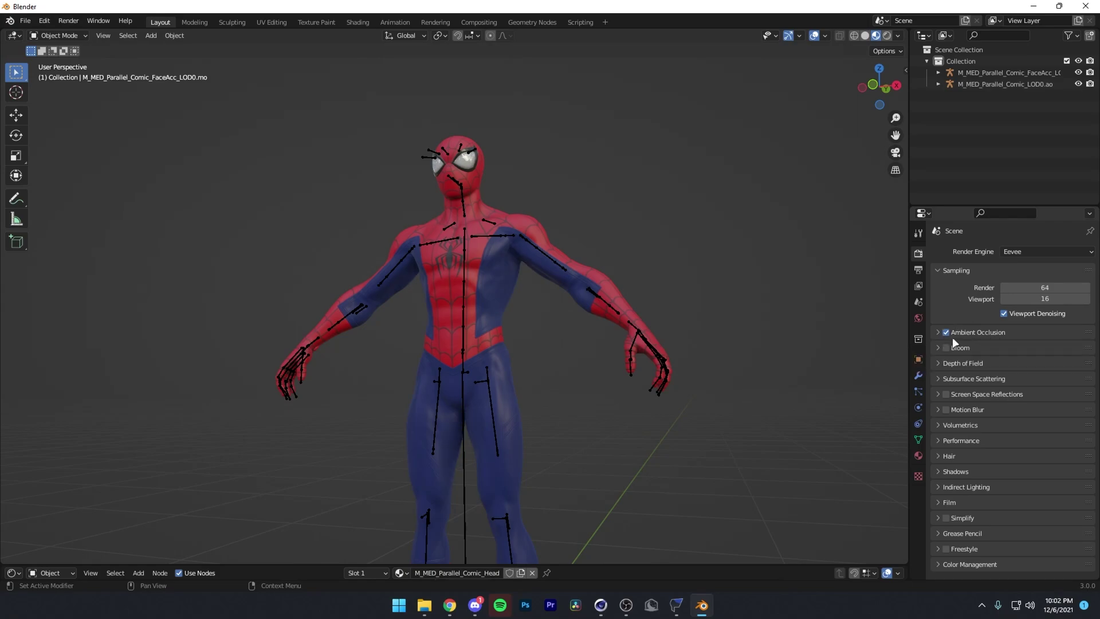
left_click(945, 394)
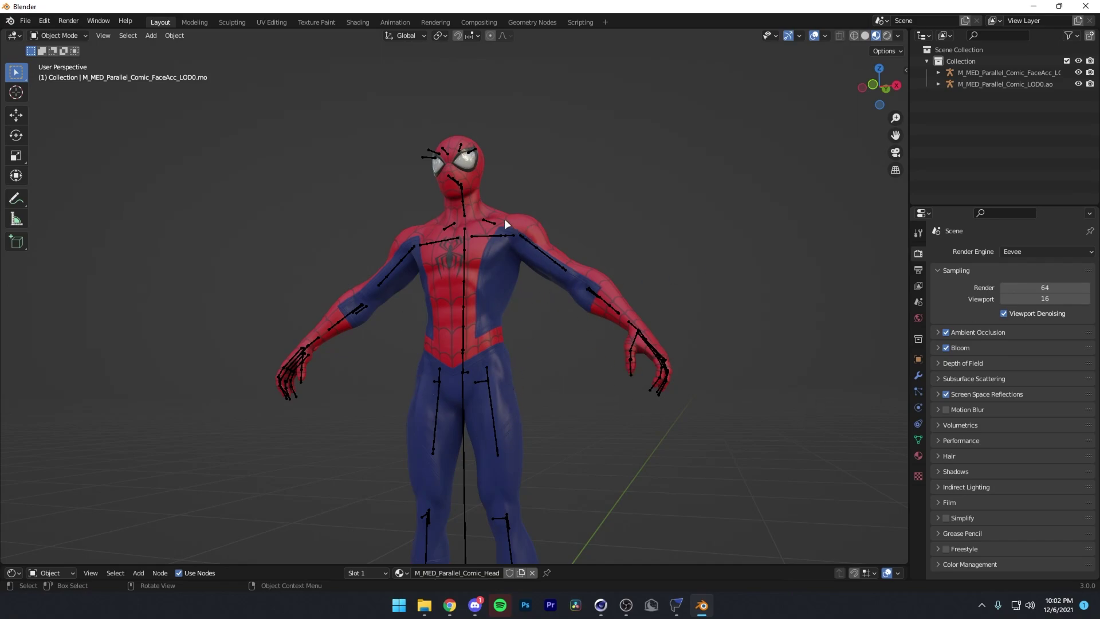
middle_click_drag(503, 221, 497, 233)
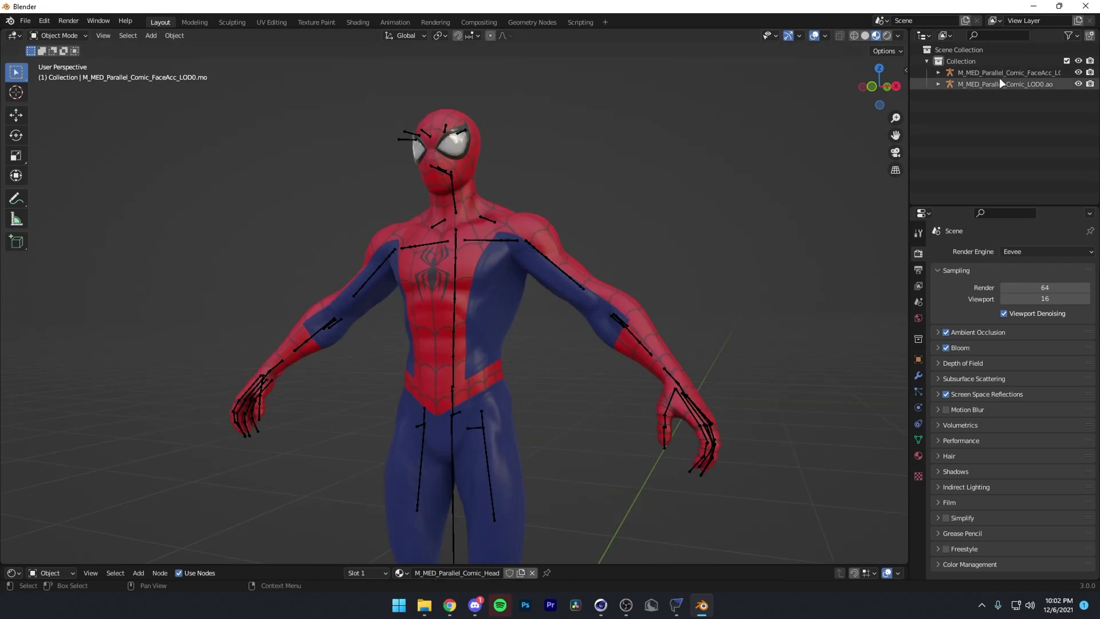
Select the FaceAcc and LOD0 armatures in the Outliner and join them into one.
left_click(1034, 72)
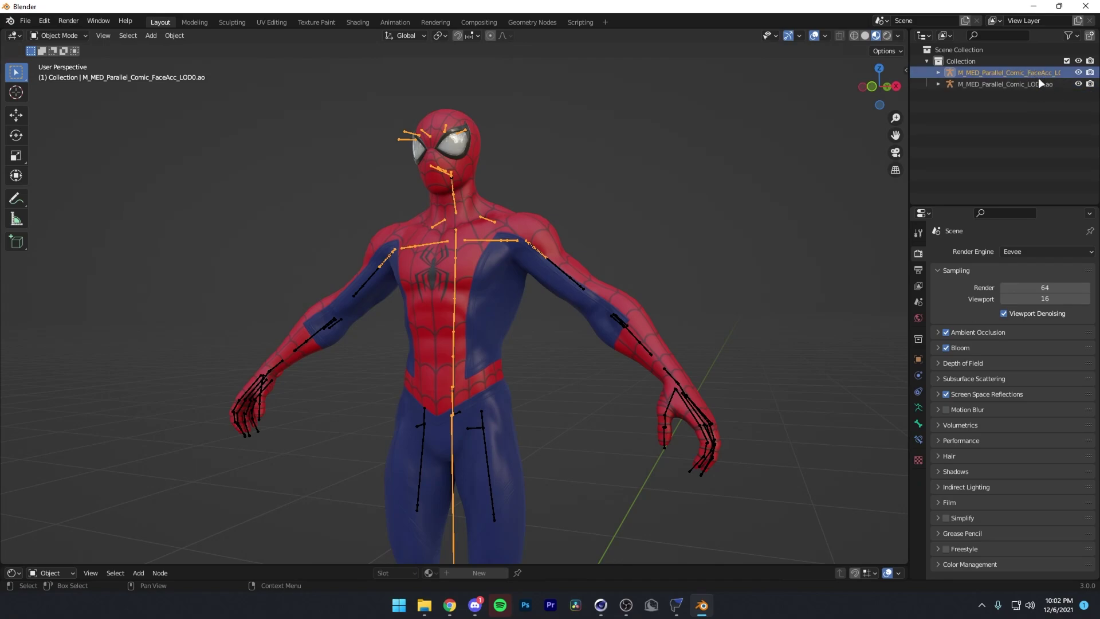
left_click(1034, 83)
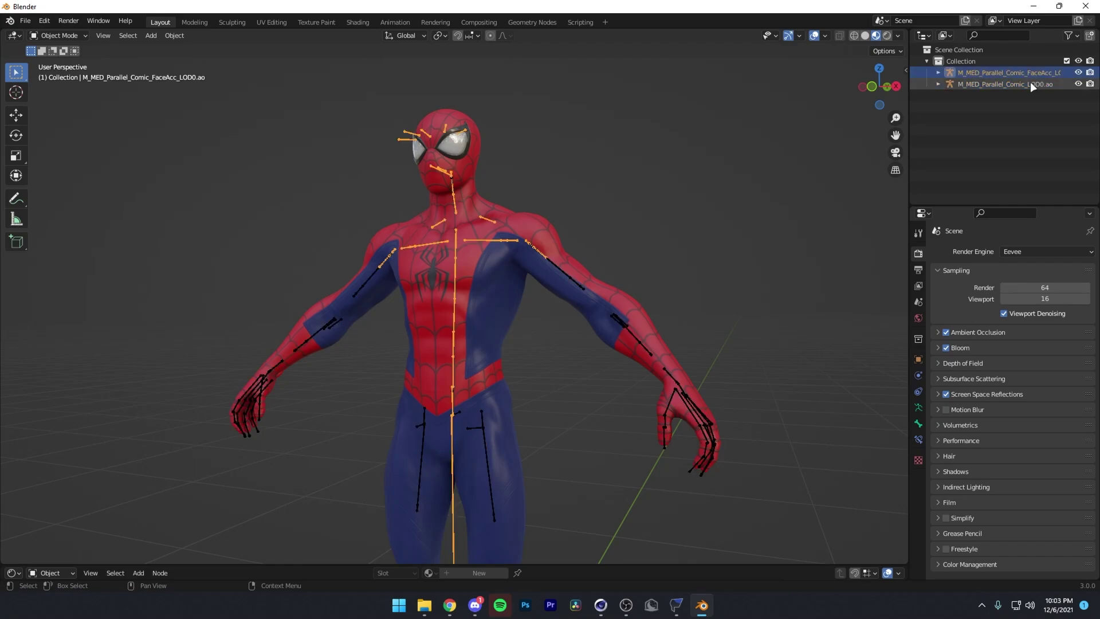
left_click(1025, 84, "ctrl")
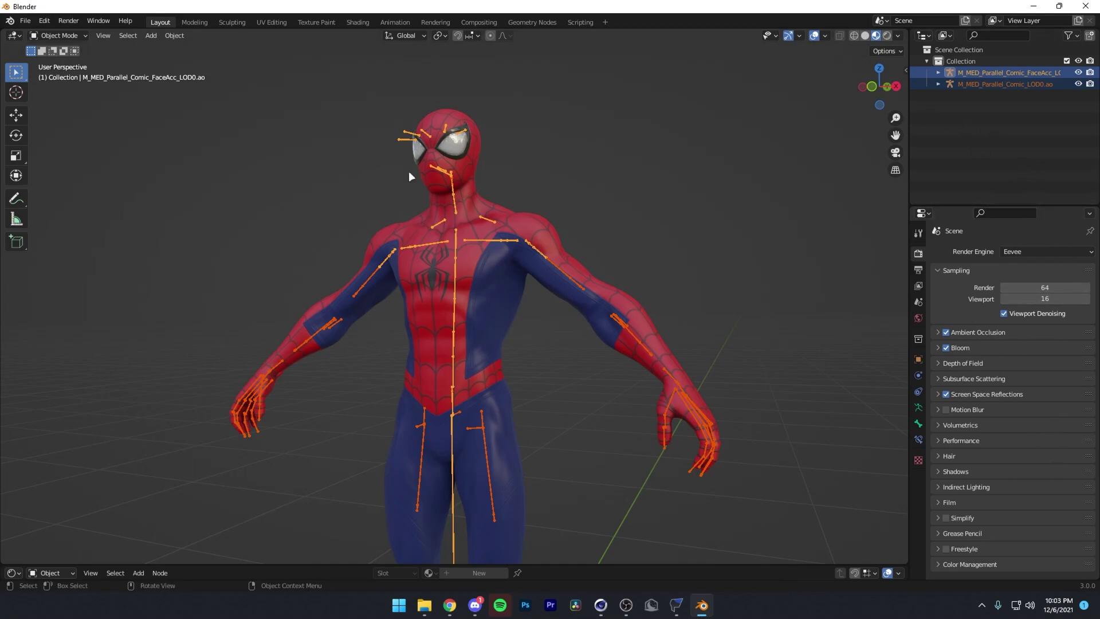
key("ctrl+p")
left_click(553, 192)
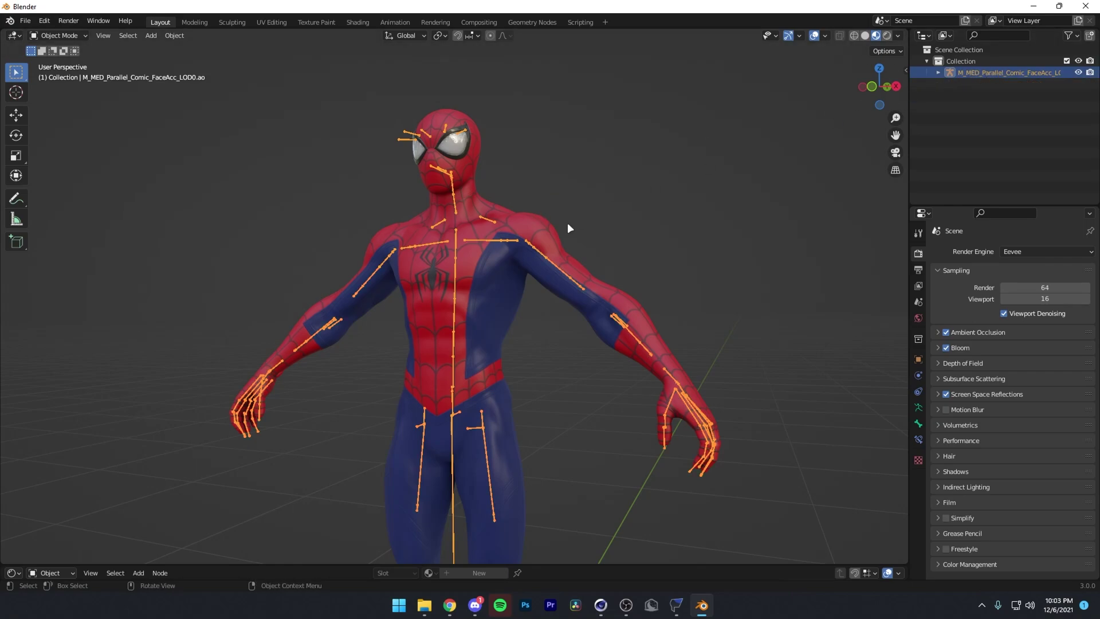
scroll(347, 247, "down", 3)
scroll(423, 291, "up", 5)
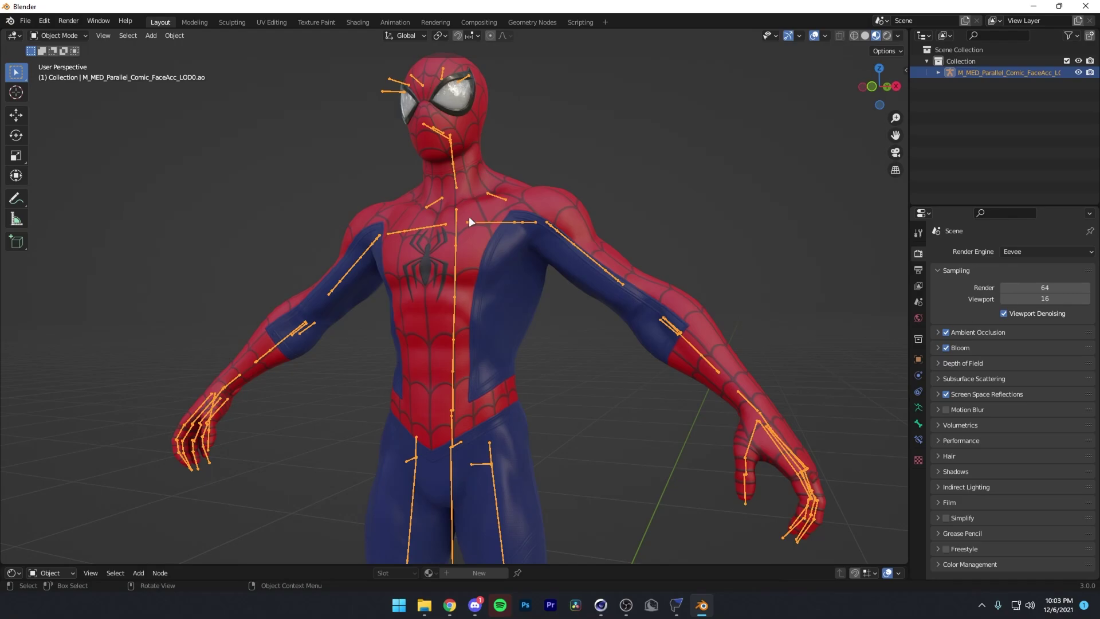
In Edit Mode, expand the armature's bone hierarchy and select the spine_05.001 bone.
key("Tab")
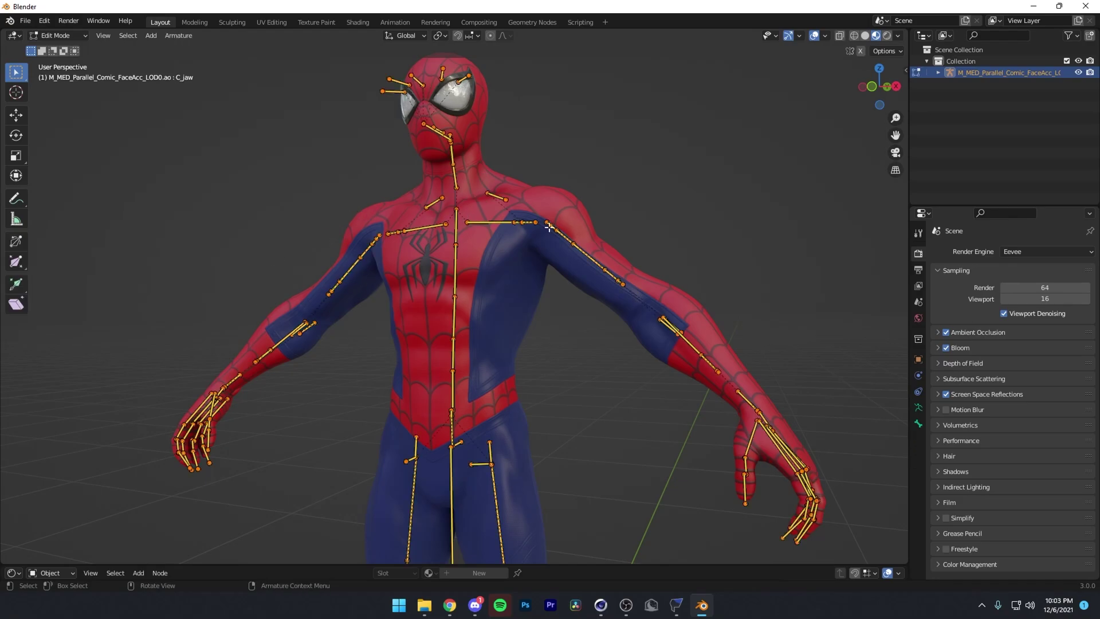
left_click(938, 72)
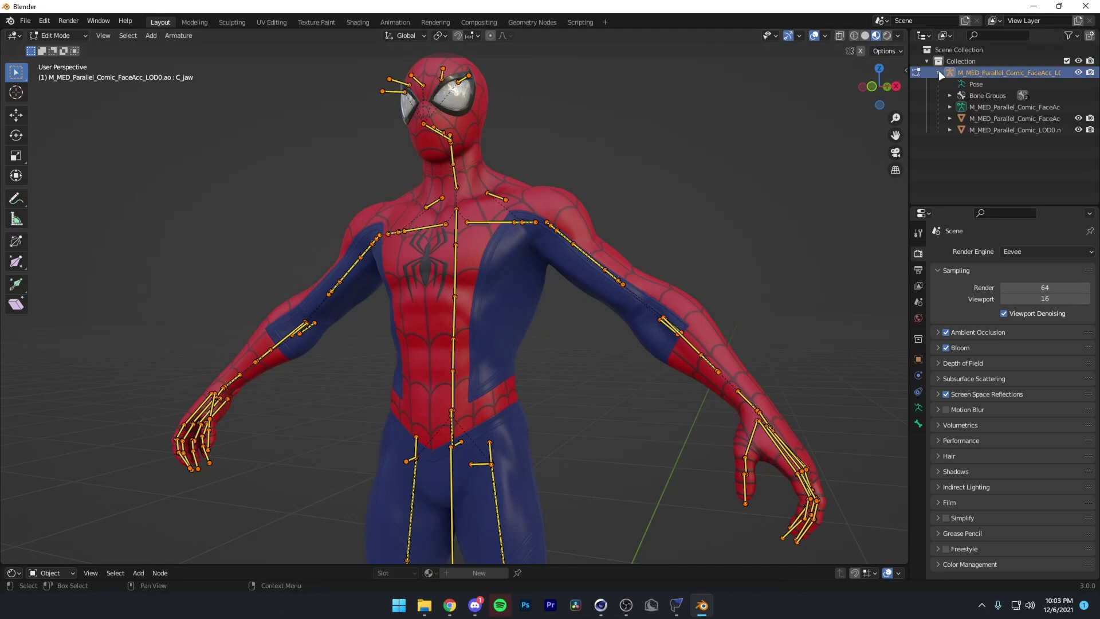
left_click(950, 106)
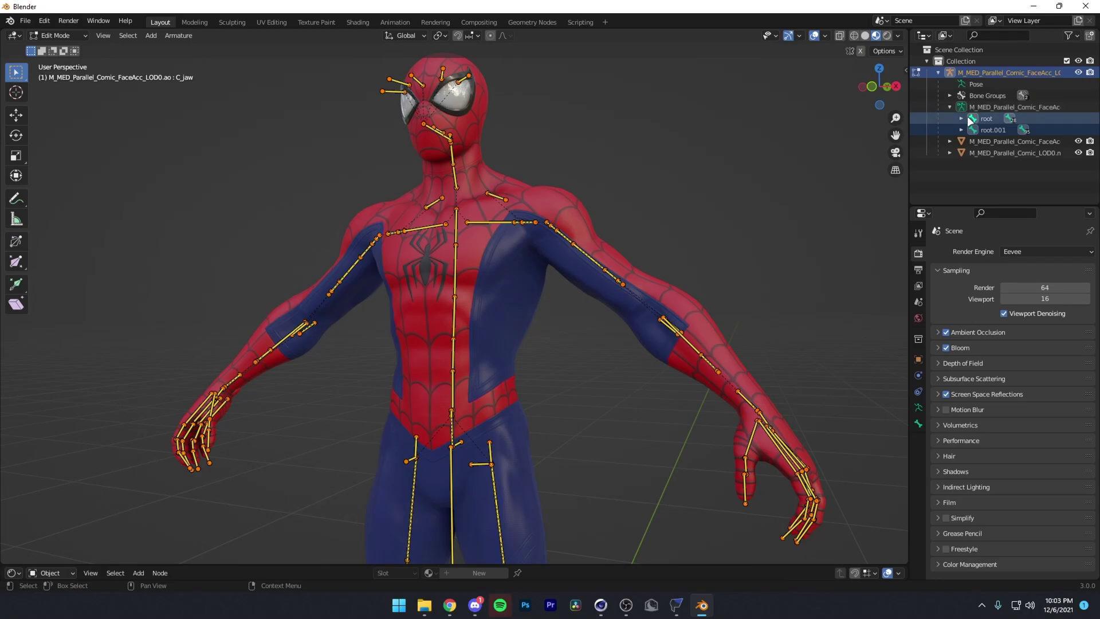
left_click(991, 130, "ctrl")
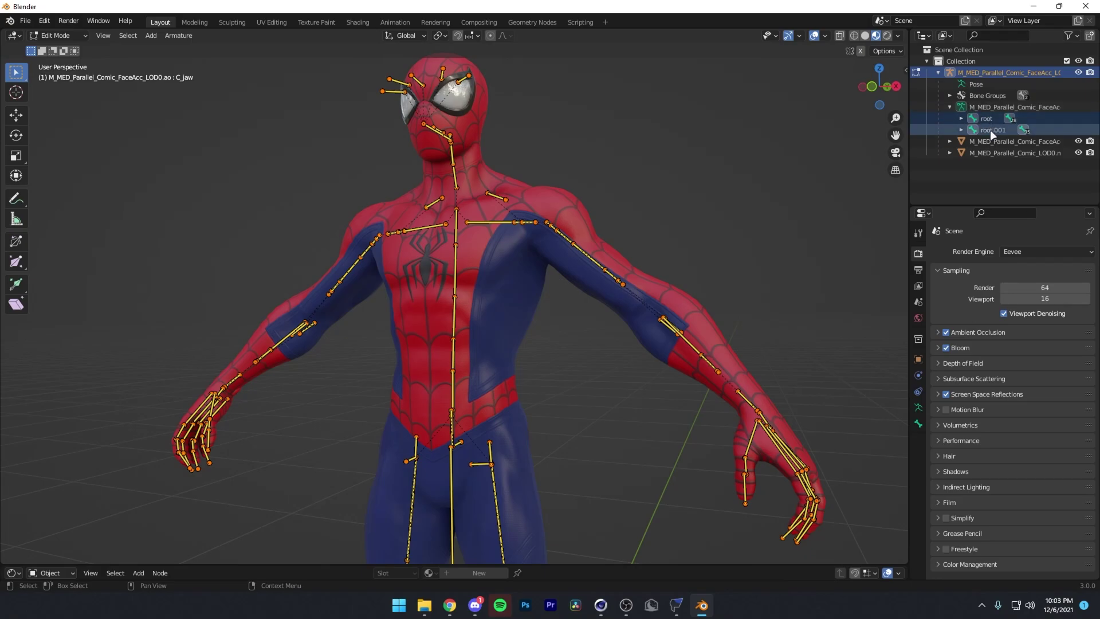
left_click(456, 226)
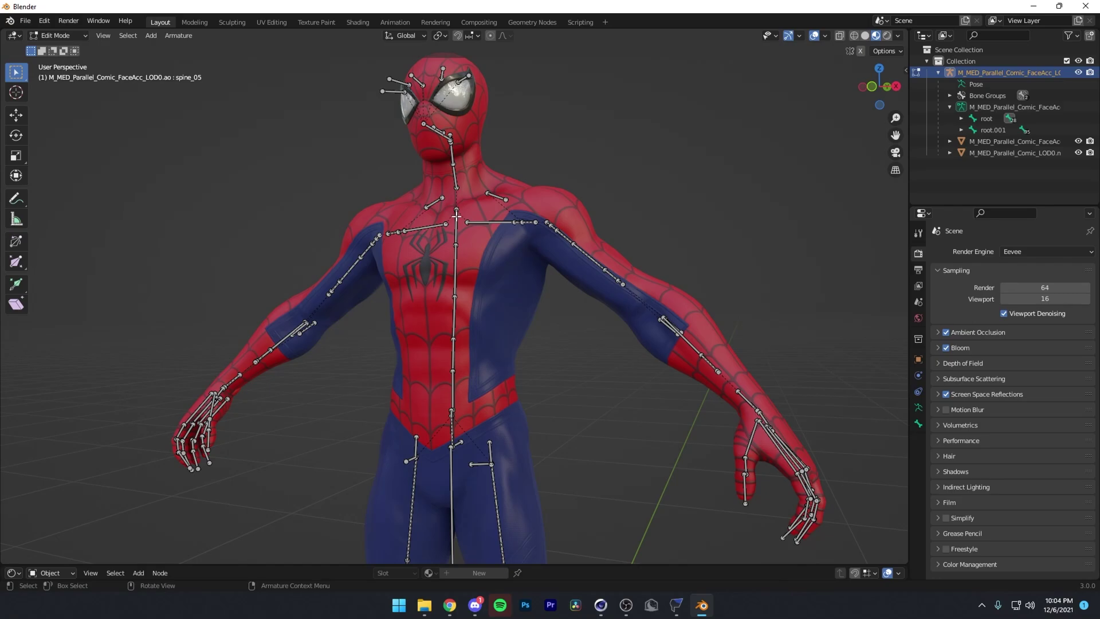
left_click(457, 216)
Select all bones sharing the .001 suffix and delete them.
left_click(128, 35)
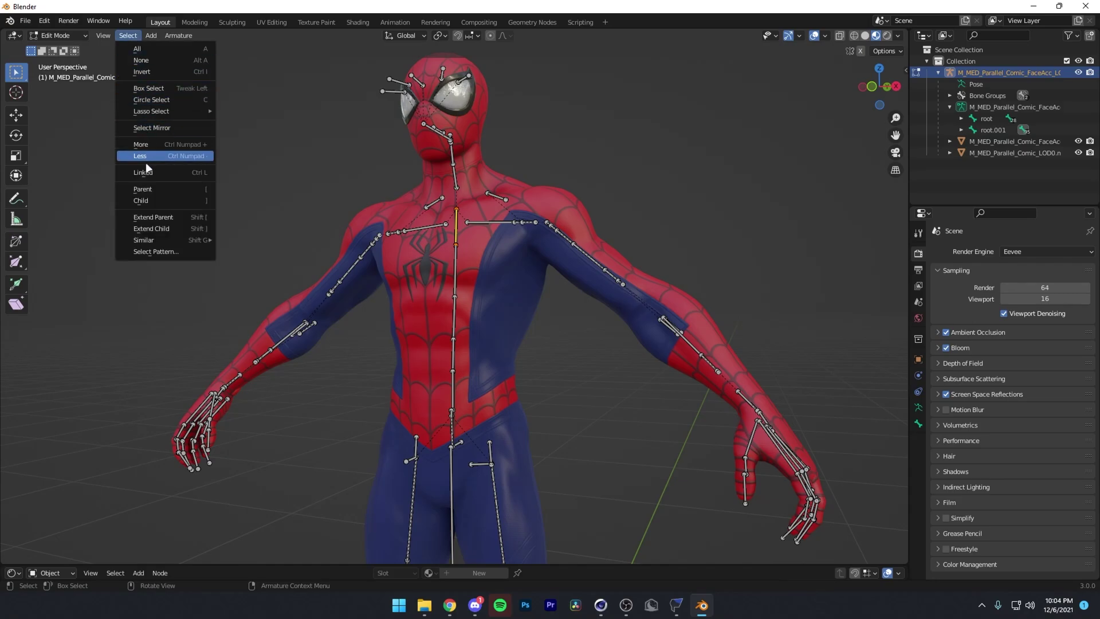
mouse_move(151, 241)
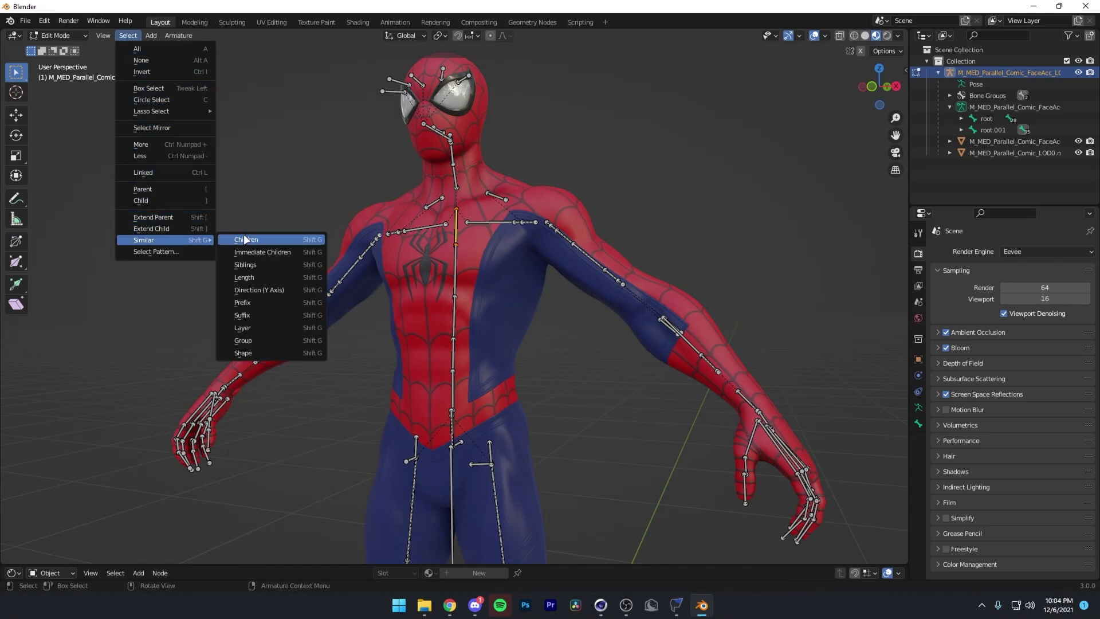
left_click(253, 312)
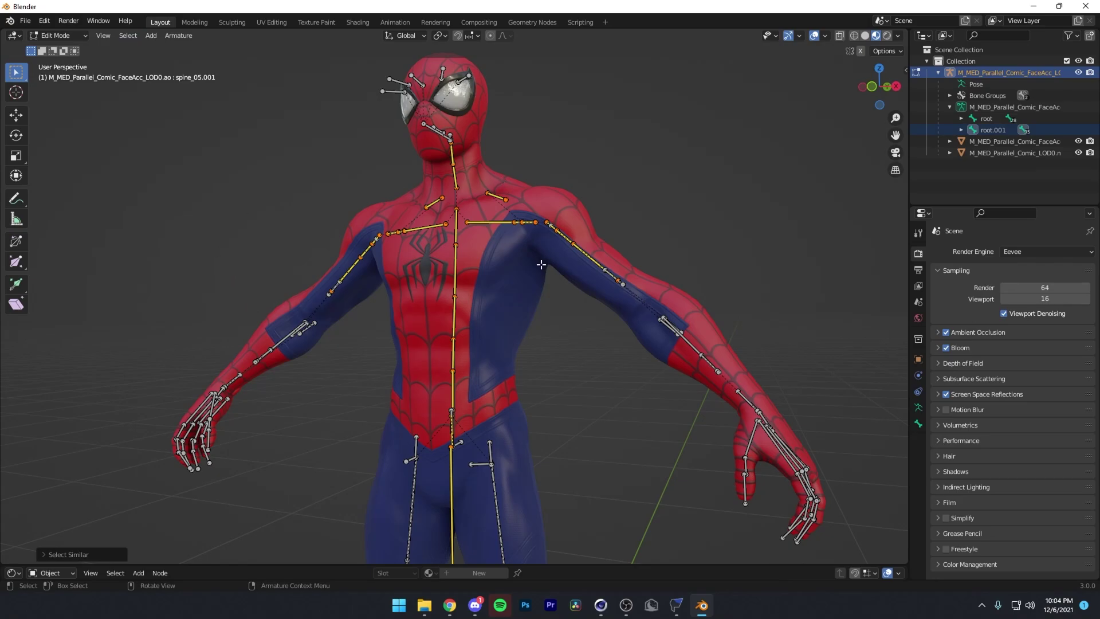
scroll(541, 264, "down", 5)
scroll(488, 374, "up", 5)
key("x")
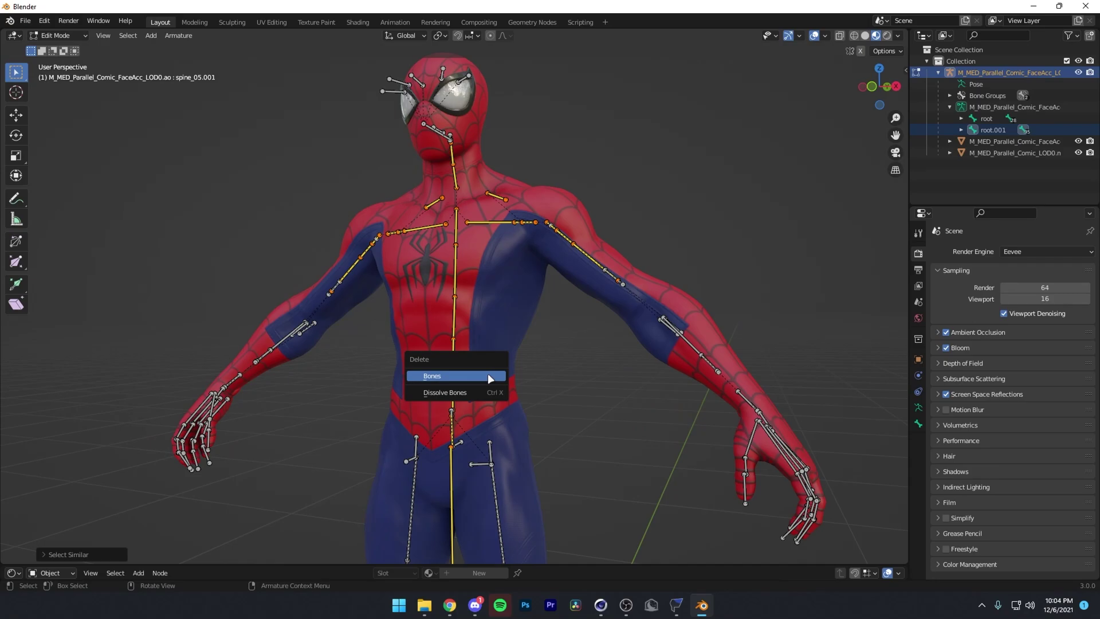
left_click(489, 376)
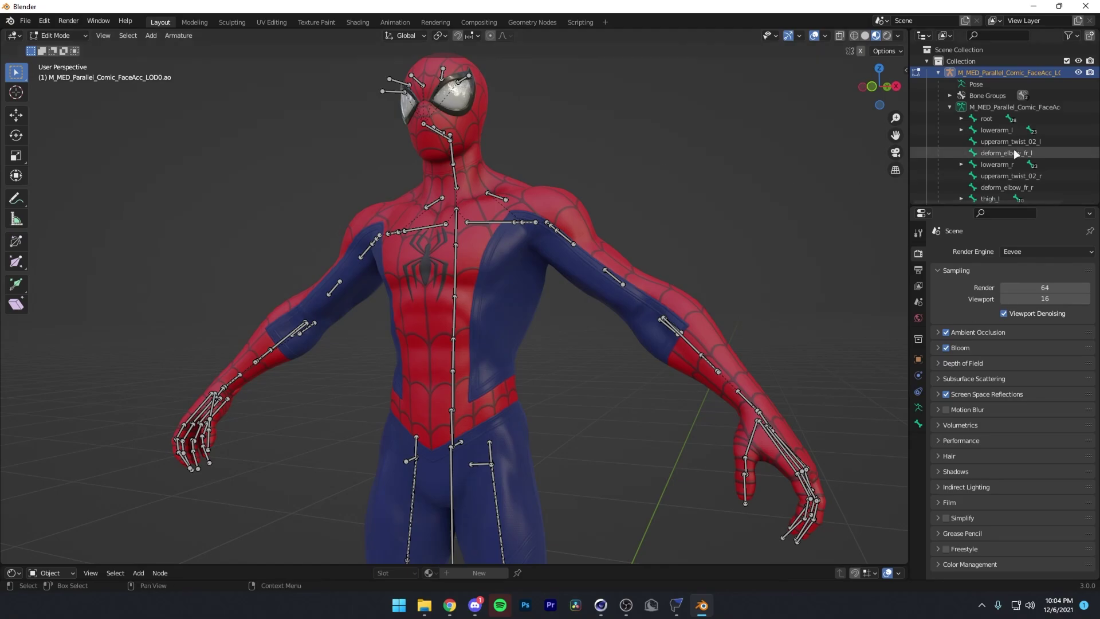
Parent lowerarm_l to upperarm_l in the bone's Relations settings.
scroll(1008, 132, "down", 2)
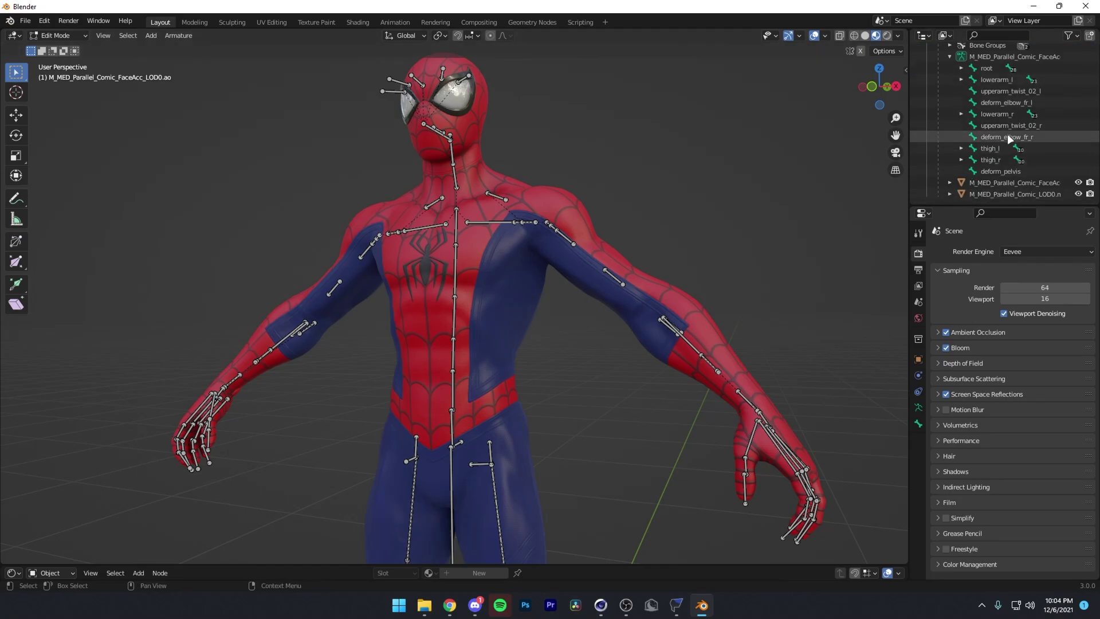
scroll(1006, 135, "up", 2)
scroll(993, 139, "down", 2)
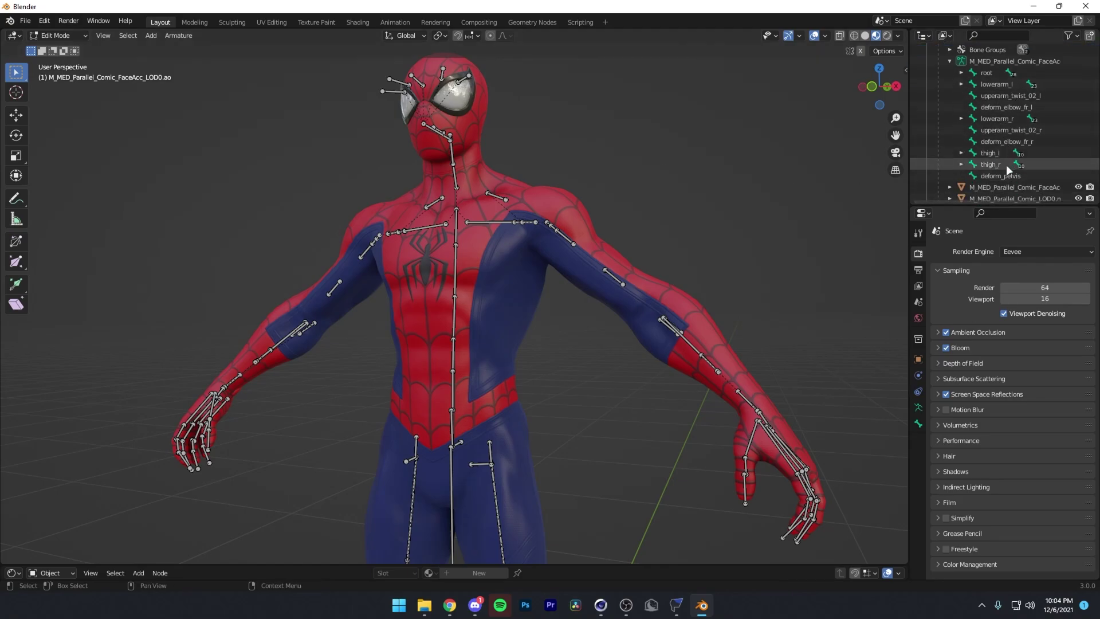
scroll(1037, 130, "up", 2)
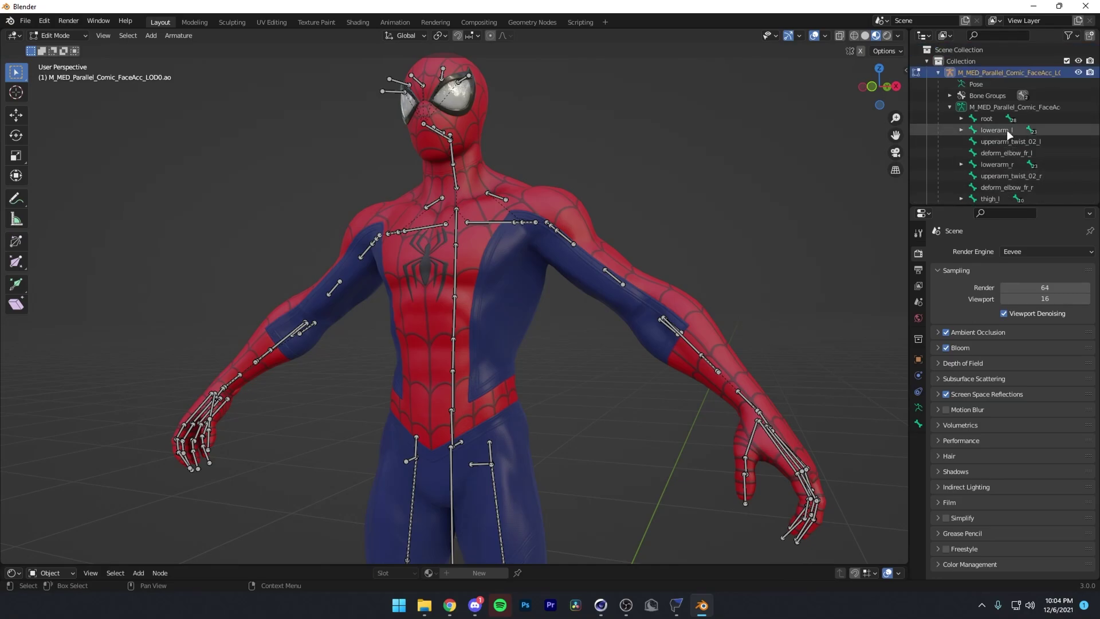
scroll(1006, 130, "down", 2)
scroll(998, 159, "up", 2)
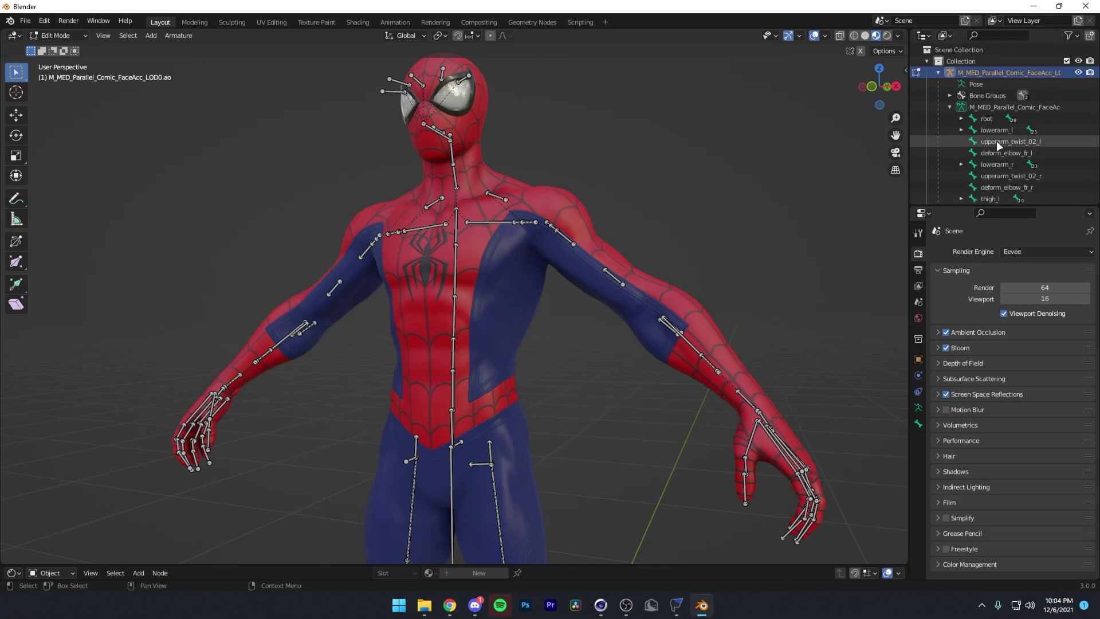
left_click(998, 129)
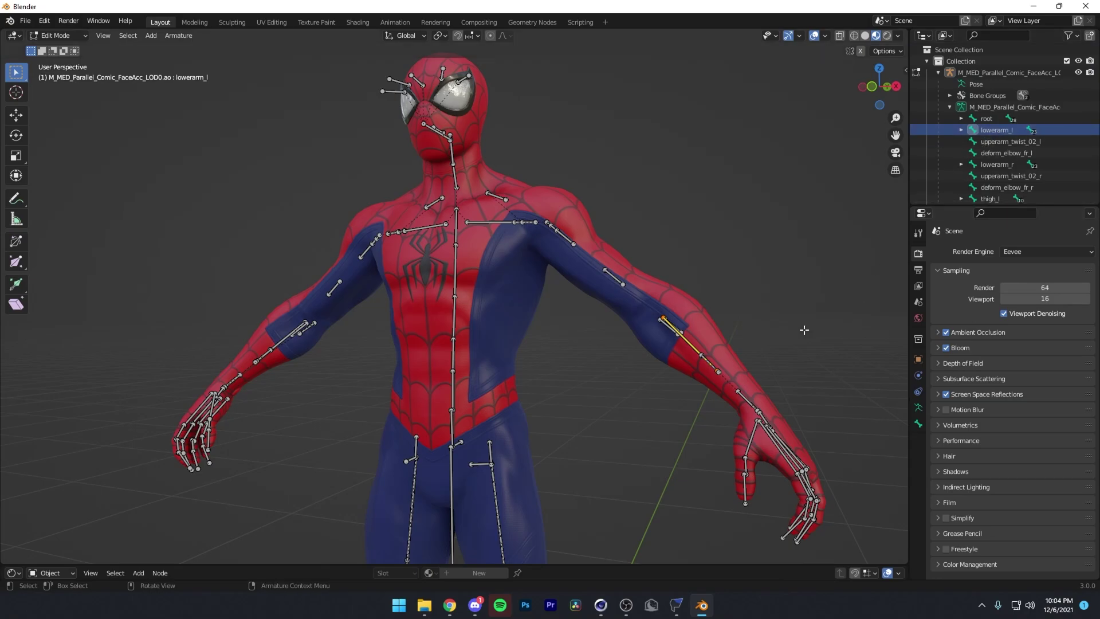
scroll(759, 315, "up", 2)
middle_click_drag(759, 315, 668, 211)
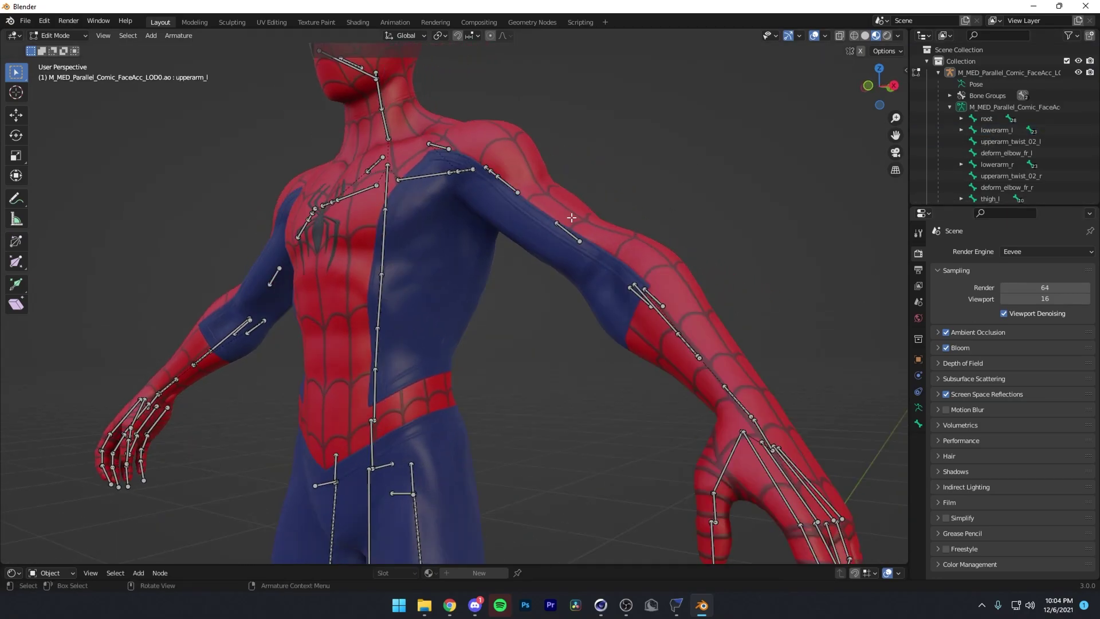
left_click(497, 178)
left_click(489, 169)
left_click(490, 168)
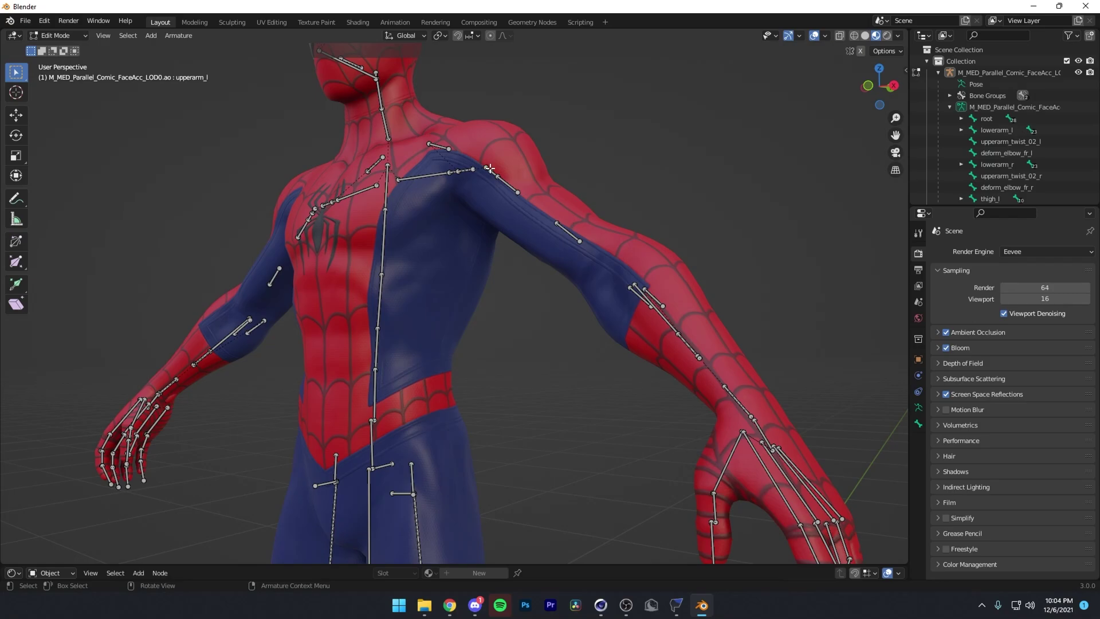
left_click(988, 131)
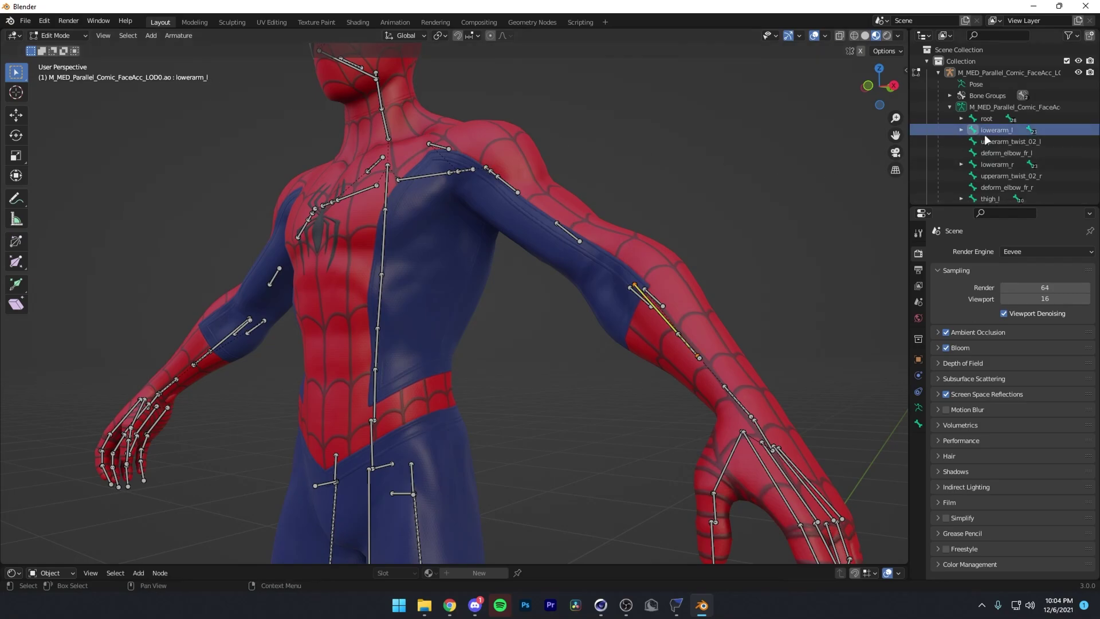
left_click(918, 424)
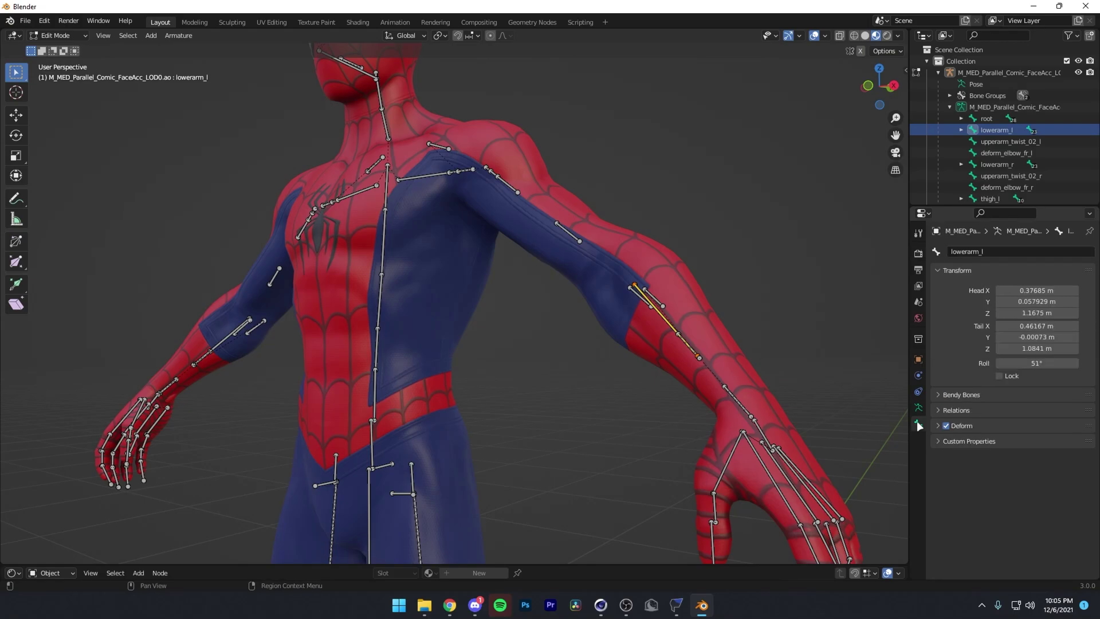
left_click(956, 410)
left_click(1033, 454)
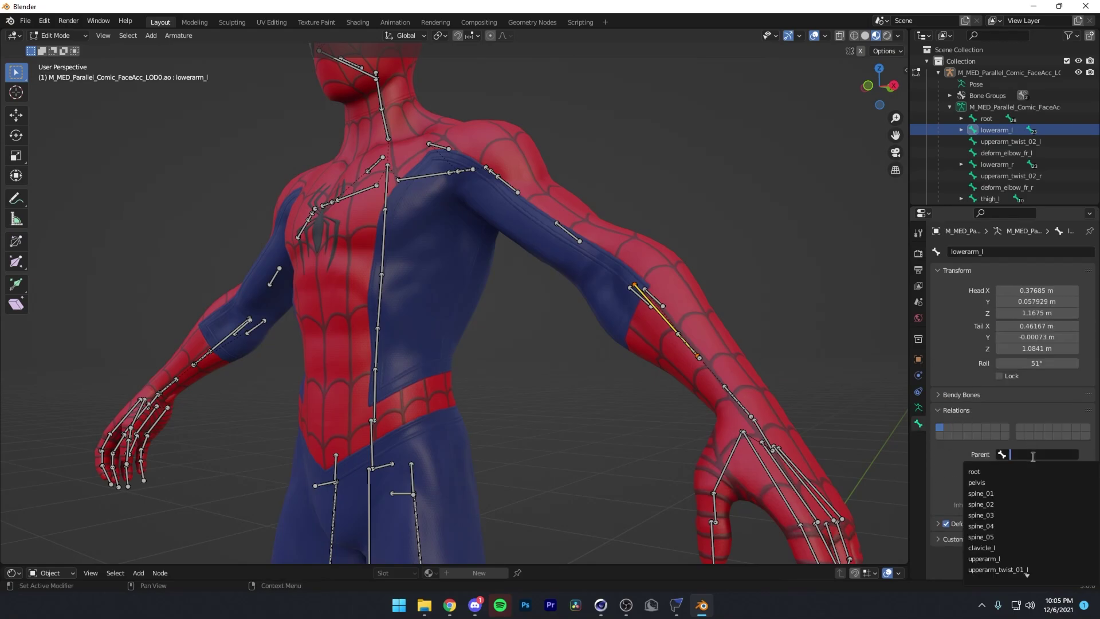
type("upper")
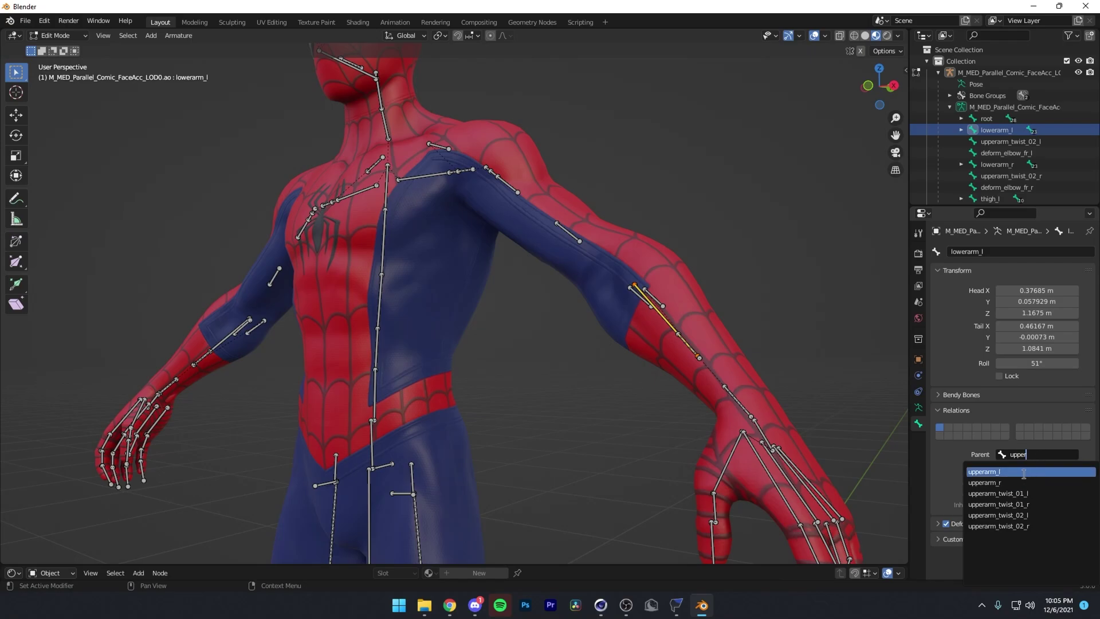
left_click(1024, 474)
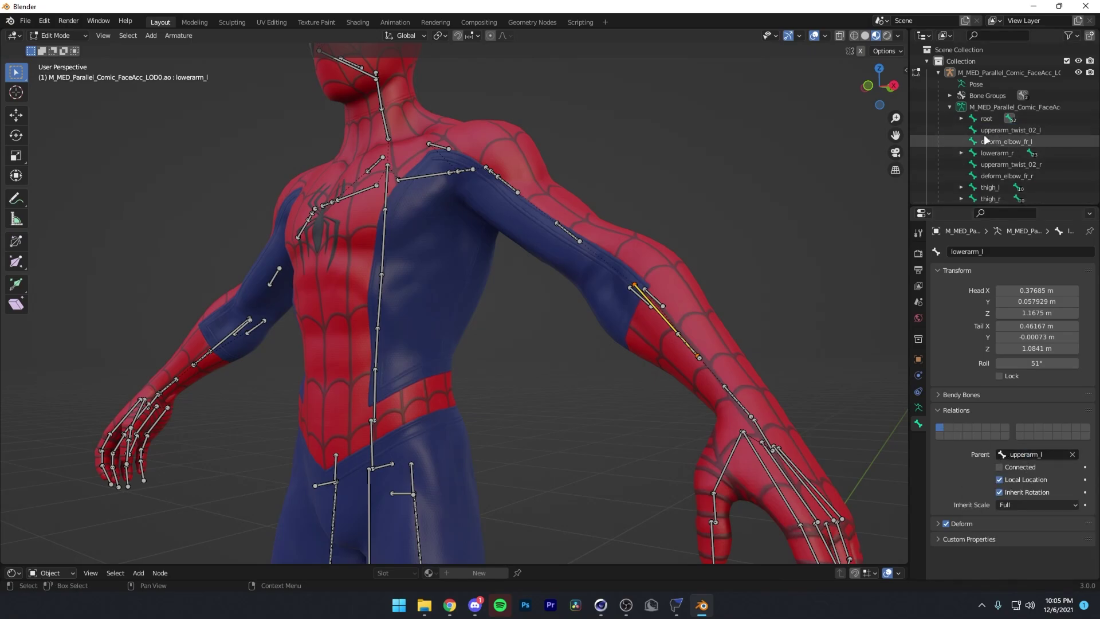
Parent upperarm_twist_02_l to upperarm_twist_01_l.
scroll(991, 126, "down", 2)
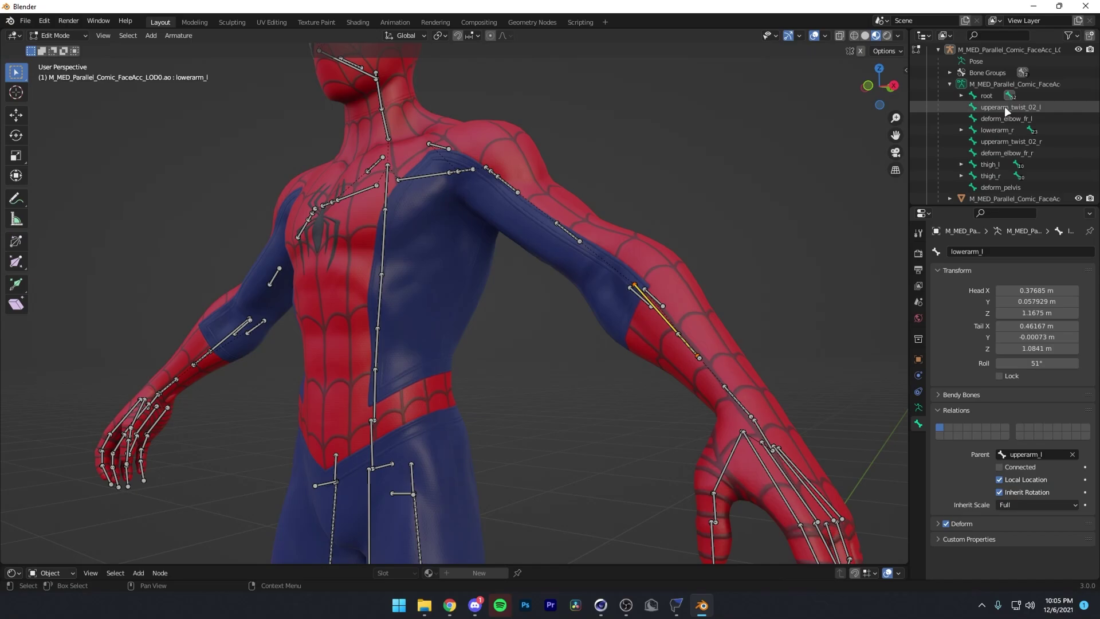
left_click(1005, 106)
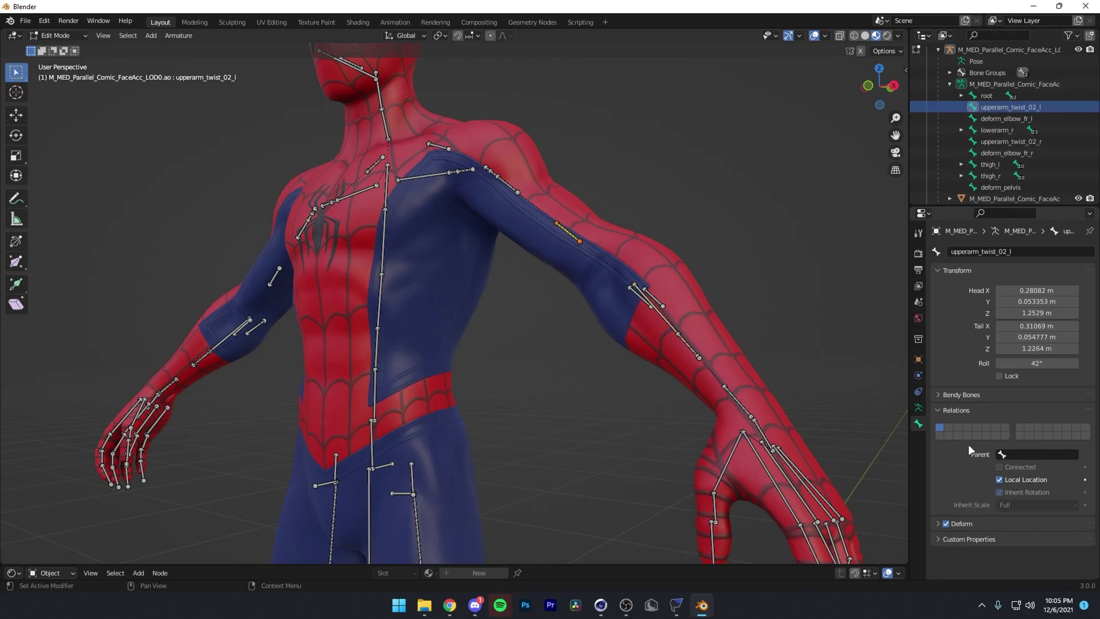
left_click(1013, 450)
left_click(1022, 454)
type("upper")
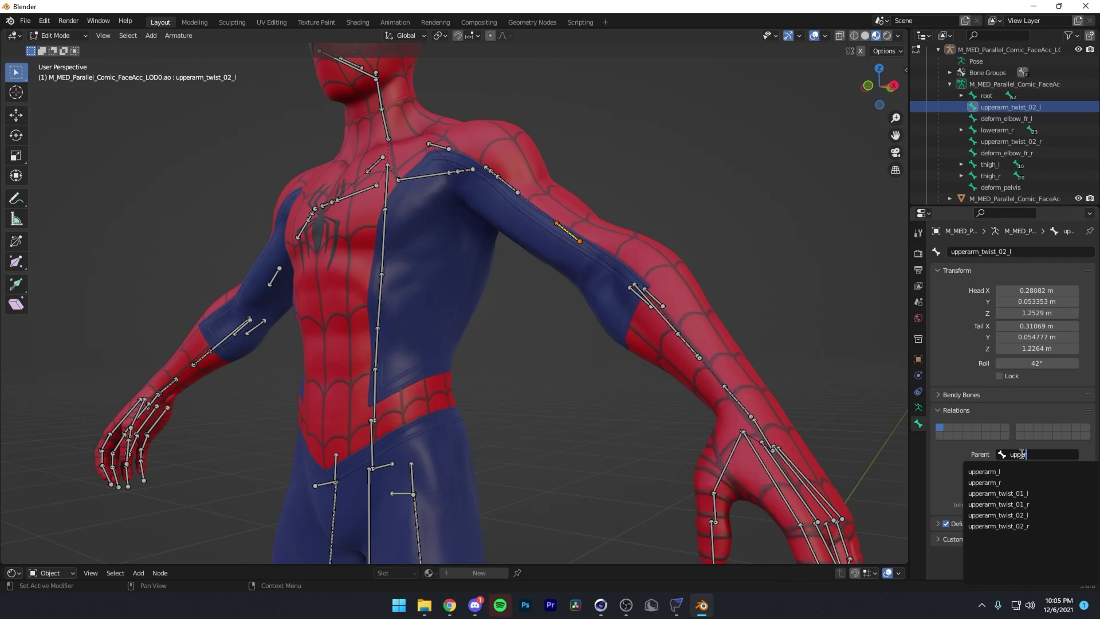
left_click(1022, 494)
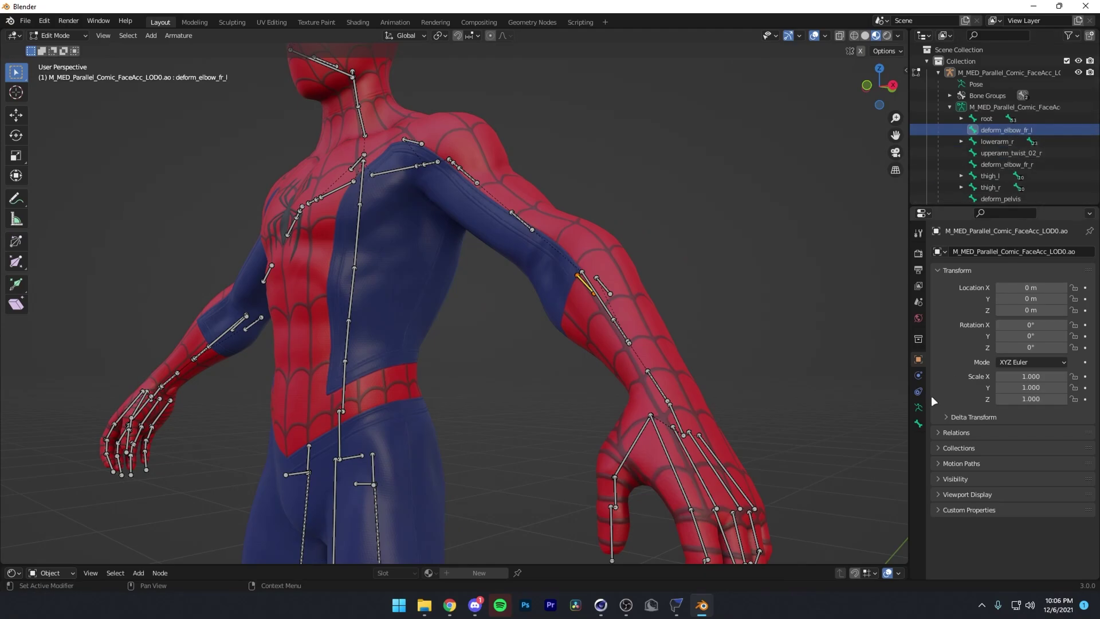
Look up a deform_elbow parent for deform_elbow_fr_l, then parent lowerarm_r to upperarm_r.
left_click(918, 423)
left_click(1011, 454)
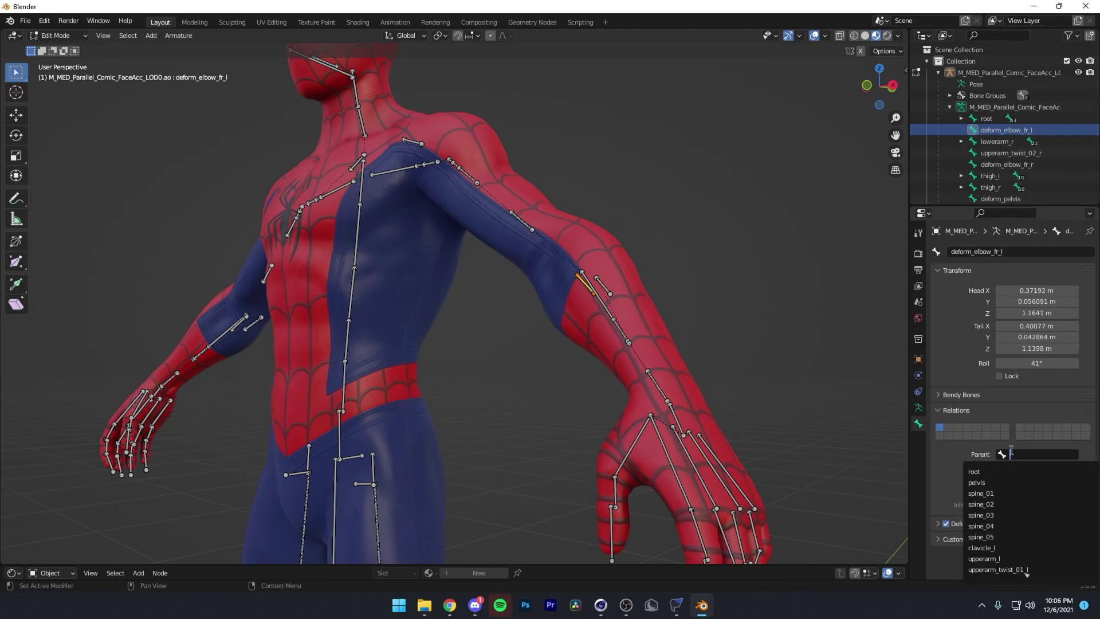
type("deform")
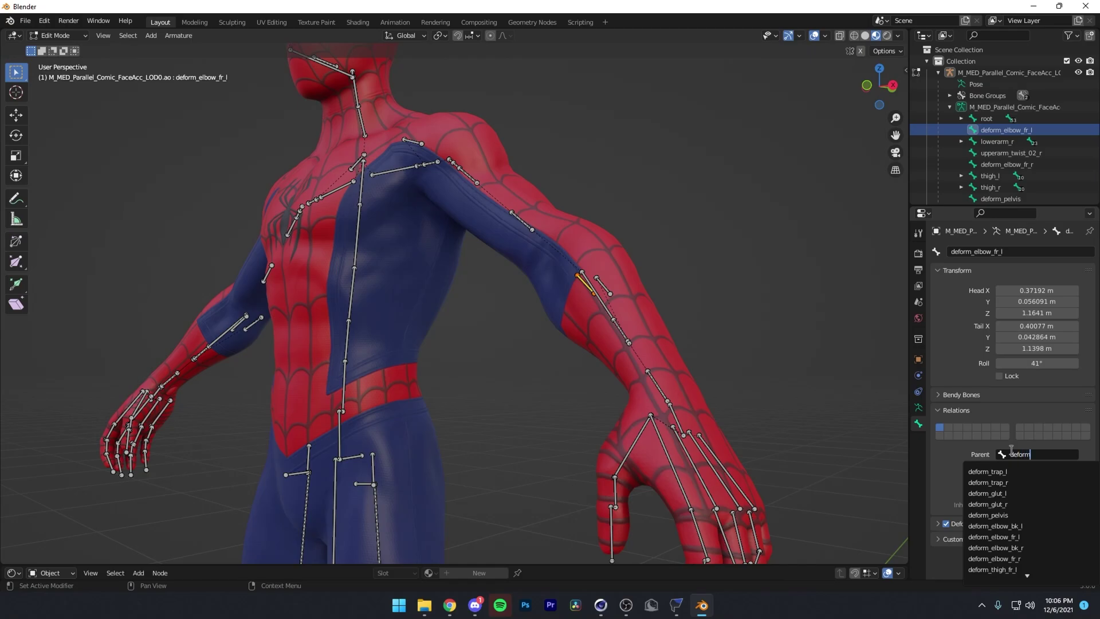
type("_elbow")
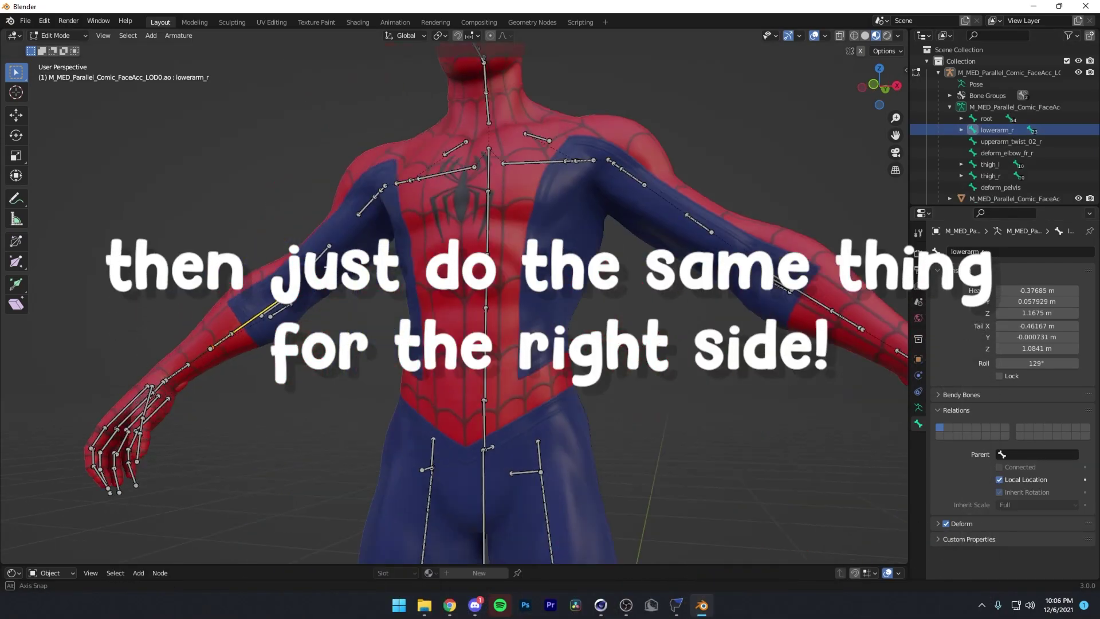
left_click(1037, 454)
type("upperarm")
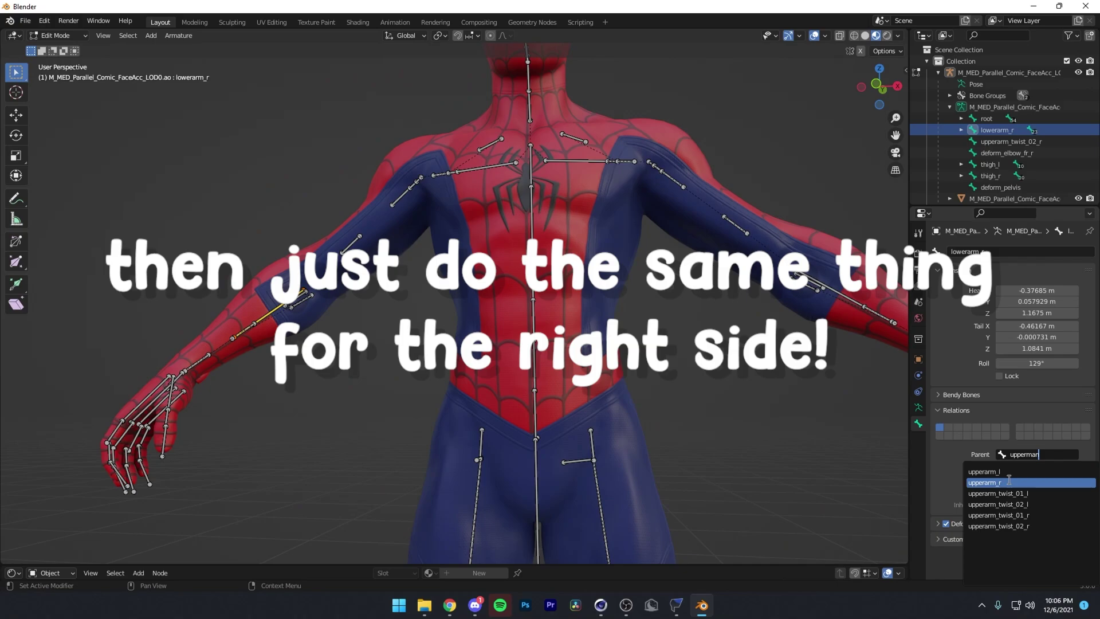
left_click(1009, 483)
Parent upperarm_twist_02_r to upperarm_twist_01_r and deform_elbow_fr_r to a deform_elbow_bk bone.
left_click(1012, 130)
left_click(1037, 454)
type("upperarm")
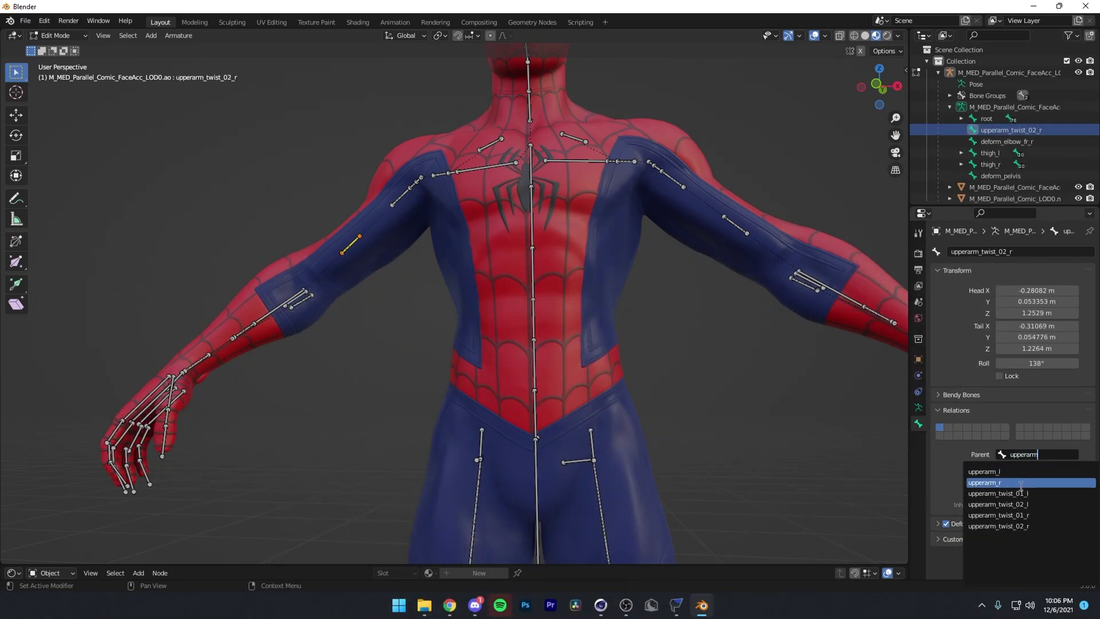
left_click(999, 515)
left_click(1009, 130)
left_click(1012, 451)
type("deform")
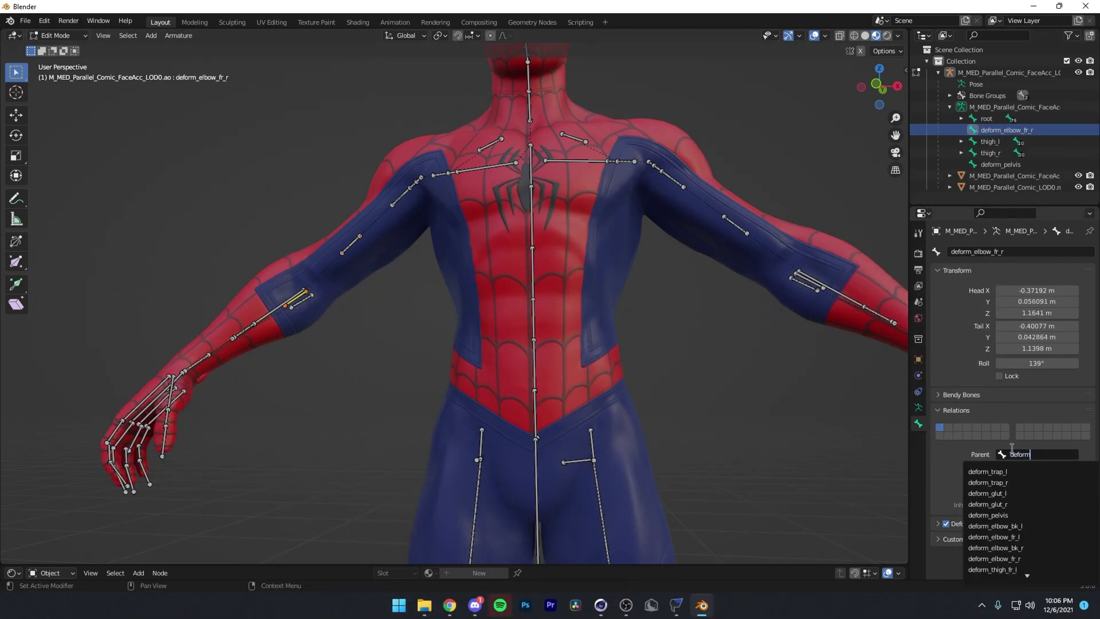
type("_elbow_bk")
left_click(1011, 482)
Parent thigh_l and deform_pelvis to the pelvis bone.
left_click(1009, 130)
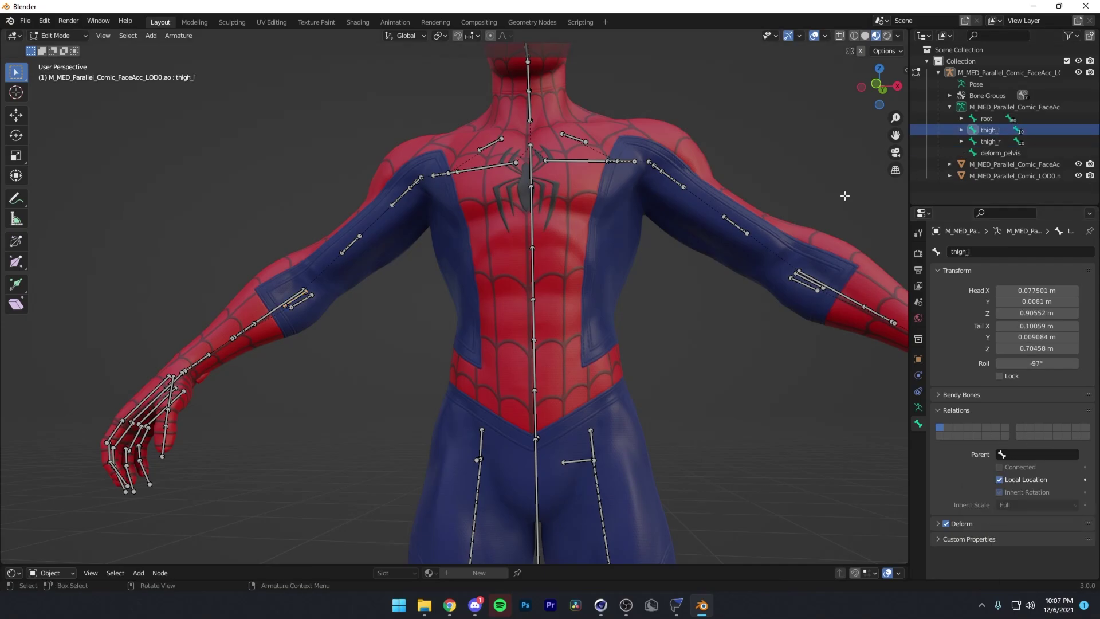
left_click_drag(895, 134, 831, 11)
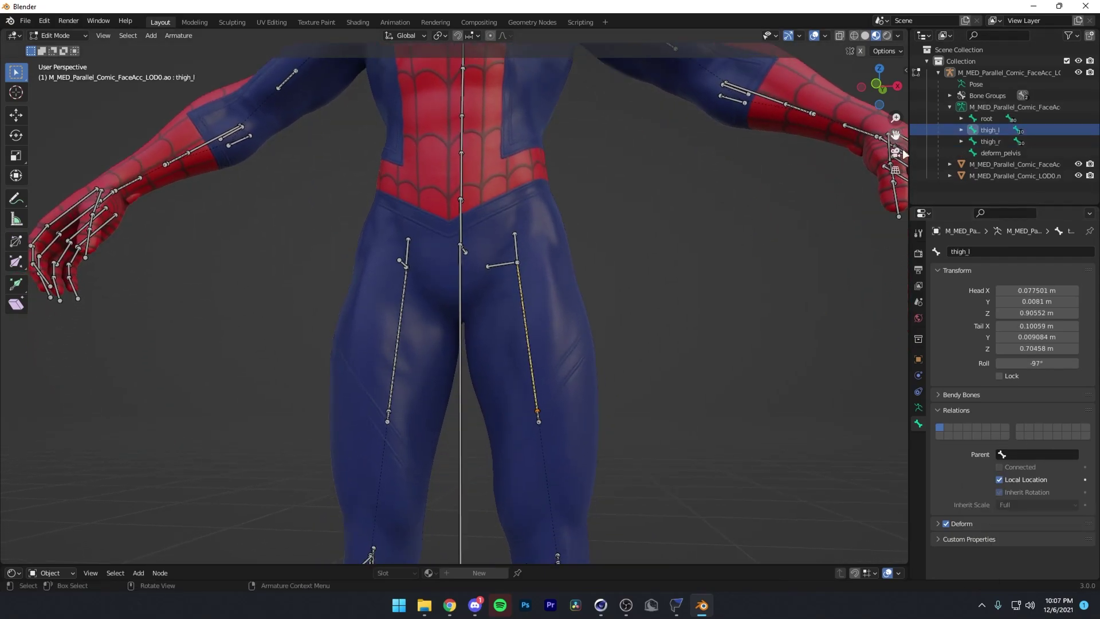
left_click(1061, 451)
type("pelvi")
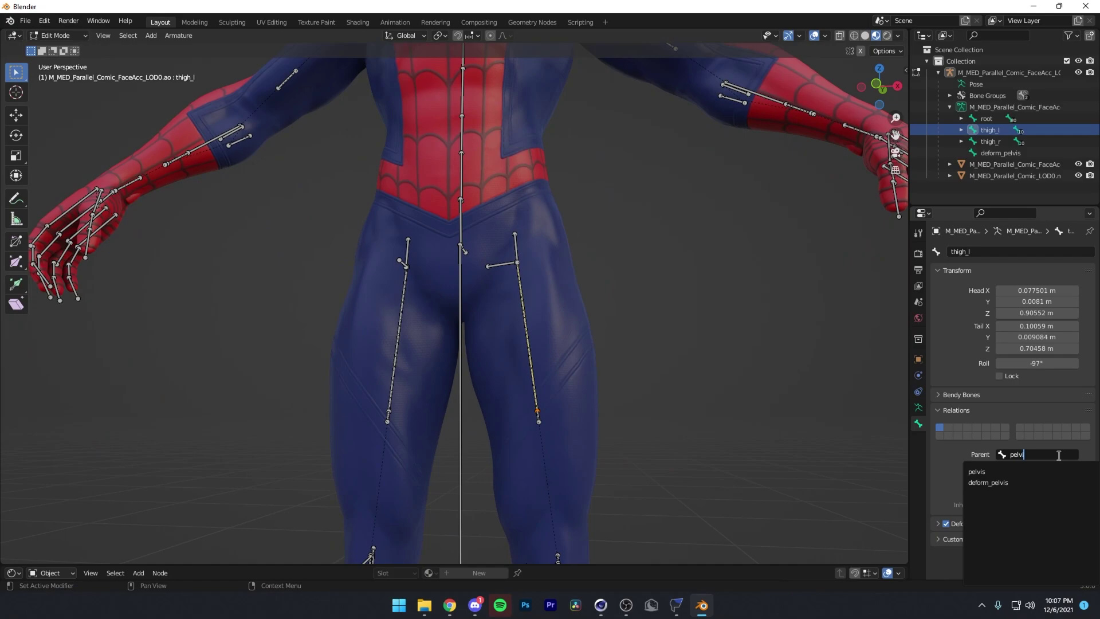
type("s")
key("alt+Return")
left_click(990, 130)
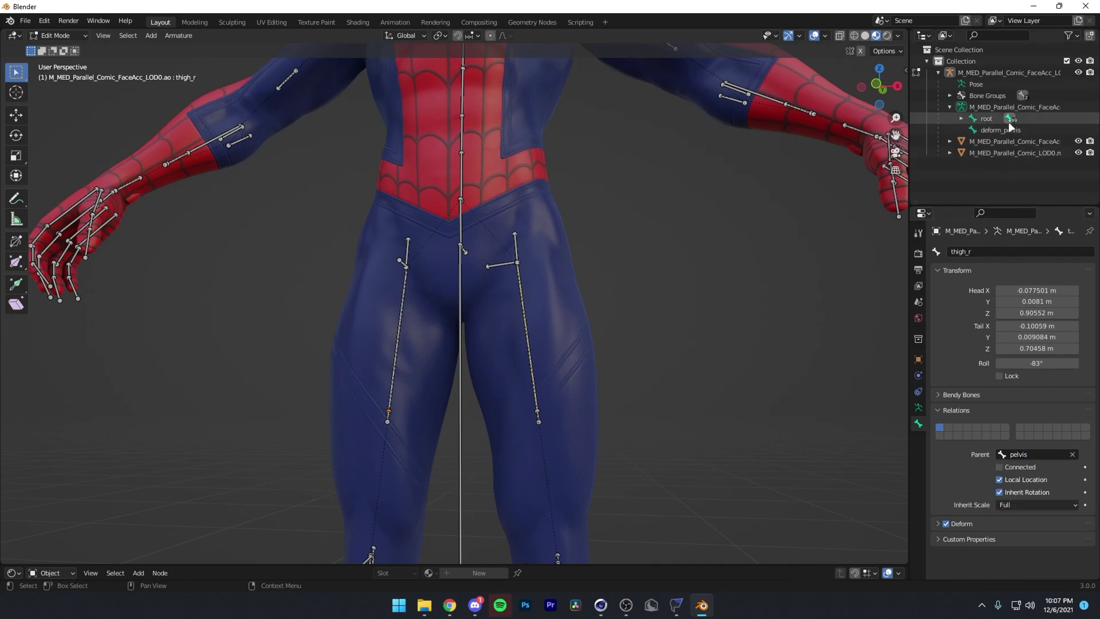
left_click(962, 119)
left_click(962, 119)
left_click(974, 130)
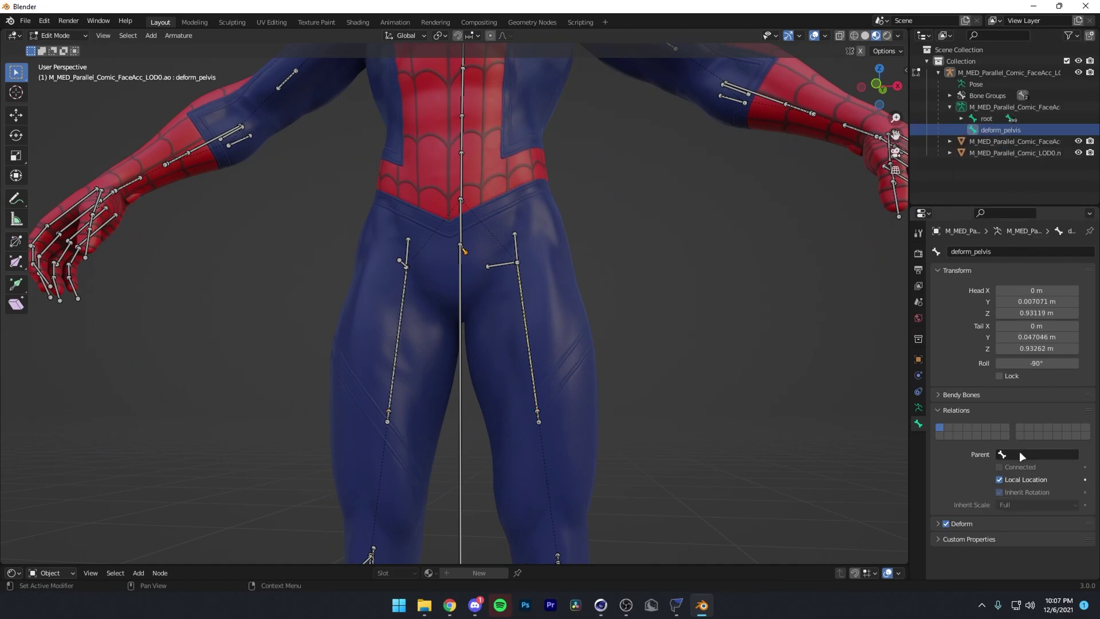
left_click(1009, 454)
type("pelvis")
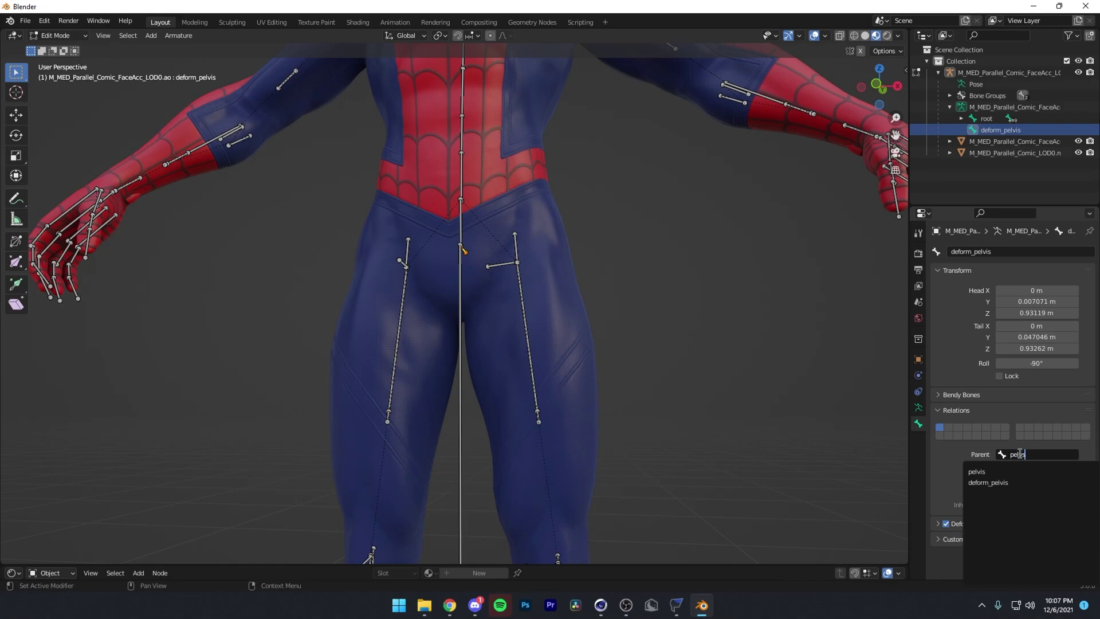
left_click(983, 471)
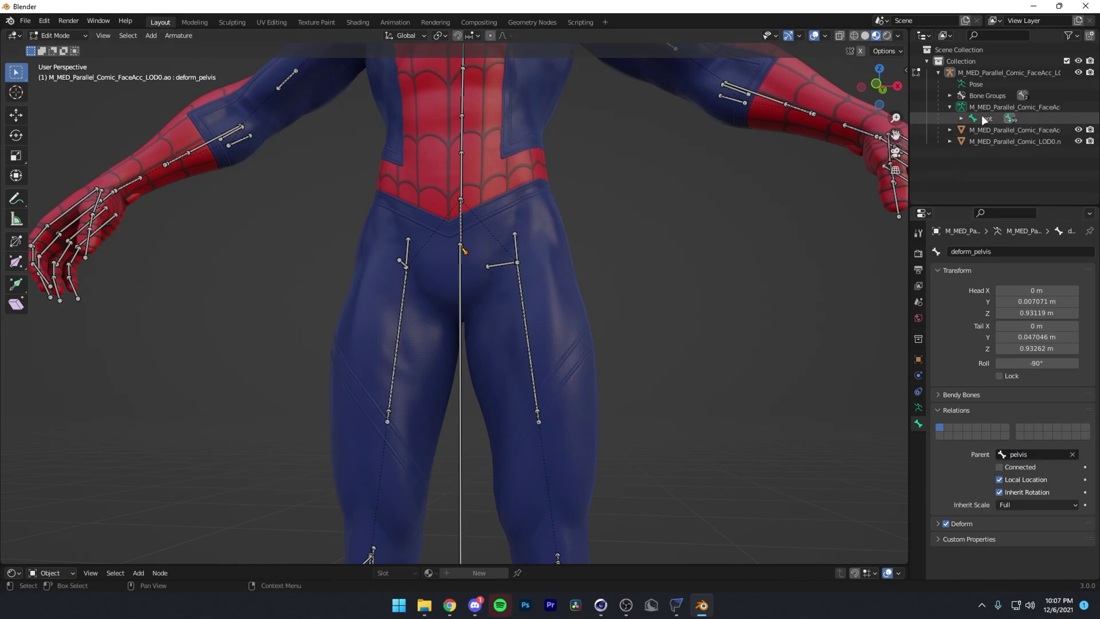
Collapse the armature hierarchy in the Outliner and zoom out.
left_click(950, 107)
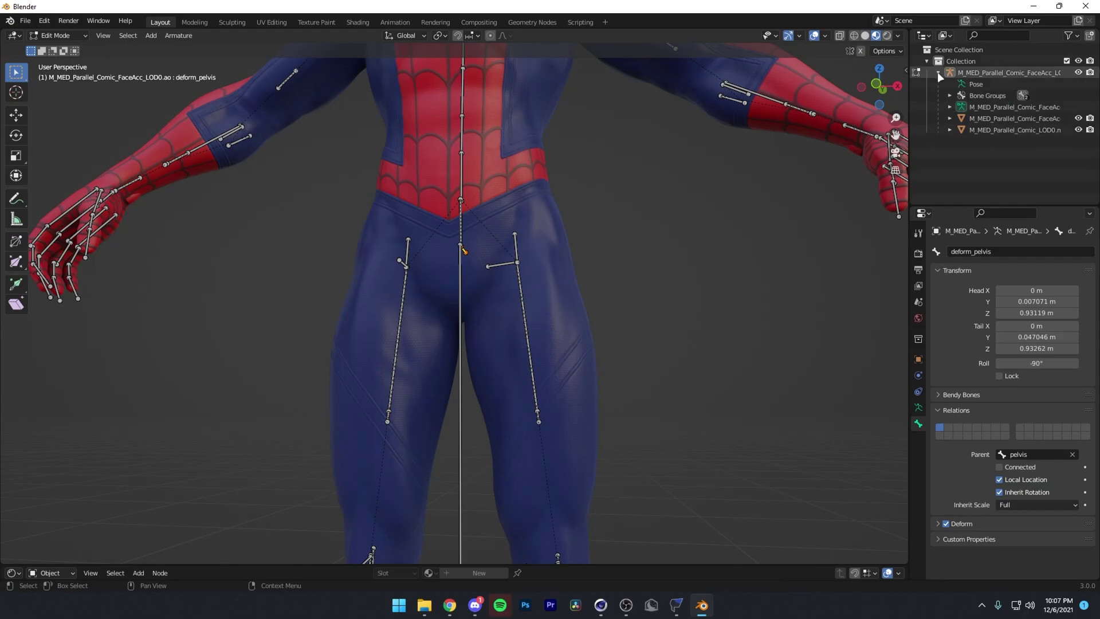
left_click(938, 73)
scroll(476, 185, "down", 4)
scroll(476, 185, "down", 3)
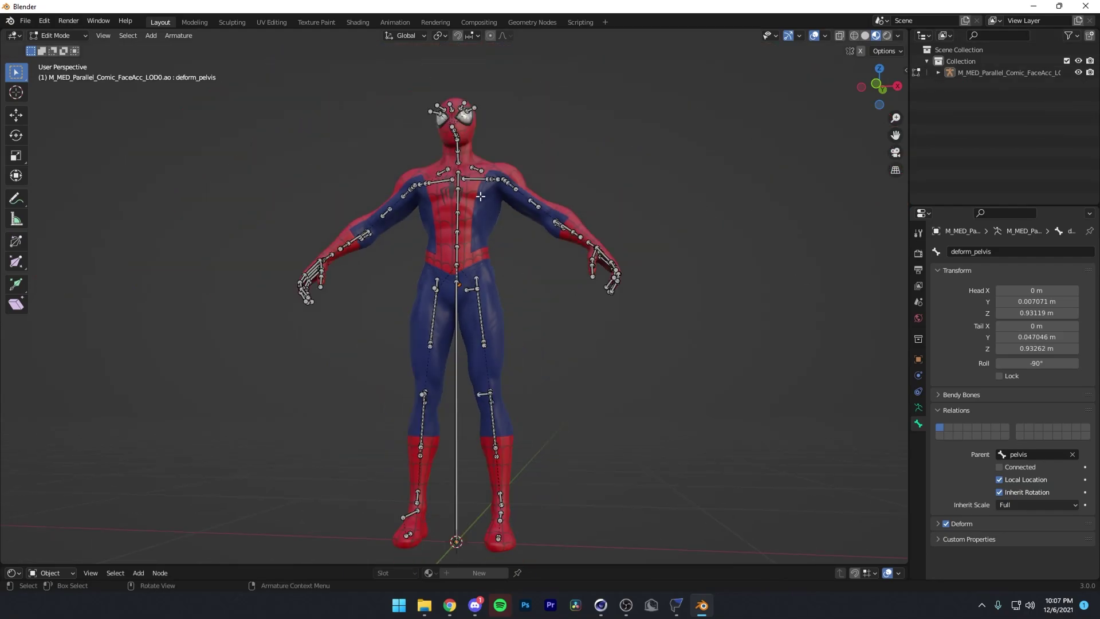
In Object Mode, retarget the body's Armature modifier to M_MED_Parallel_Comic_FaceAcc_LOD0.ao.
left_click(55, 36)
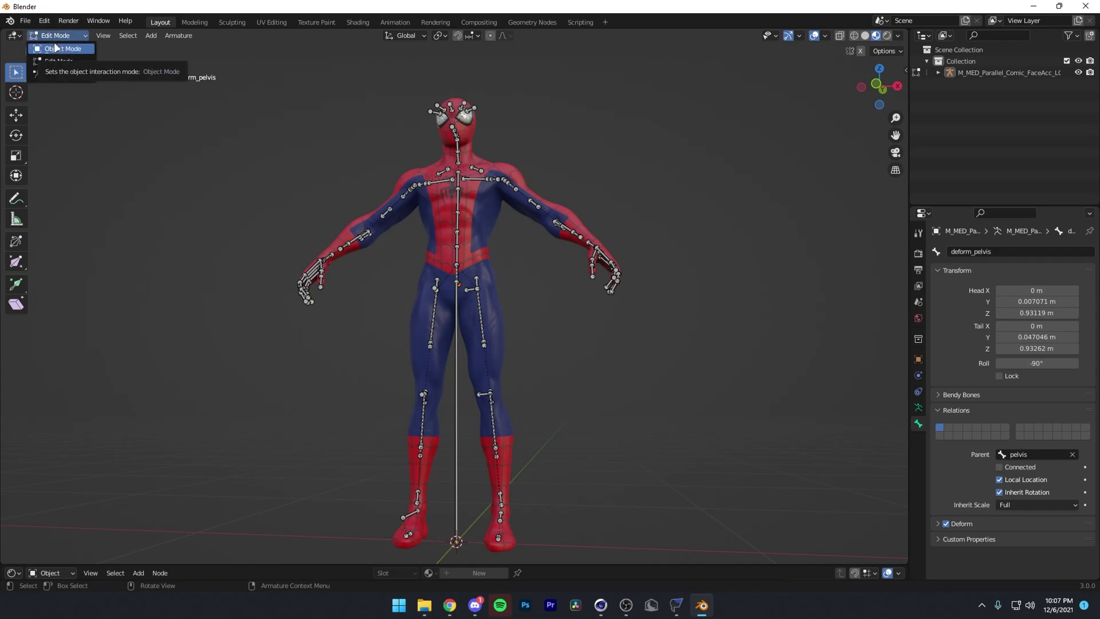
left_click(56, 48)
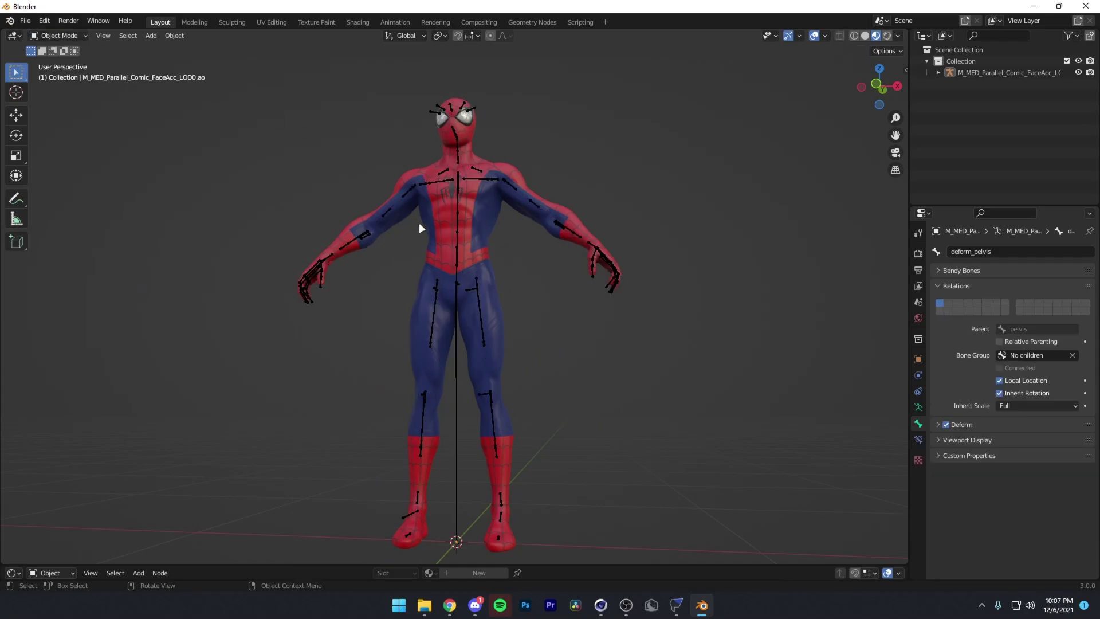
left_click(435, 240)
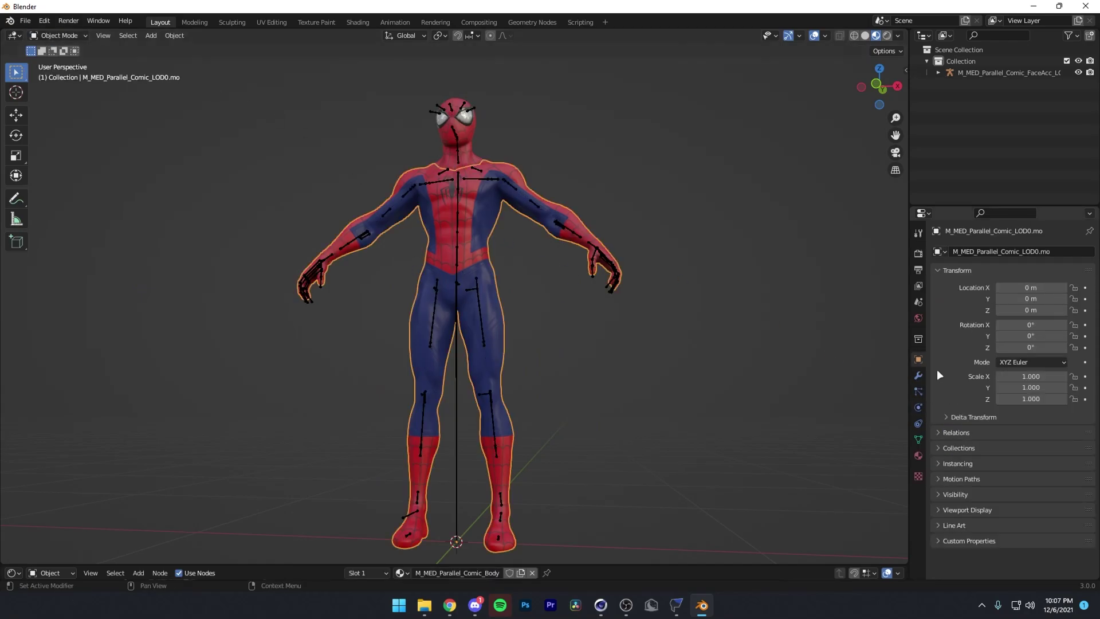
left_click(919, 376)
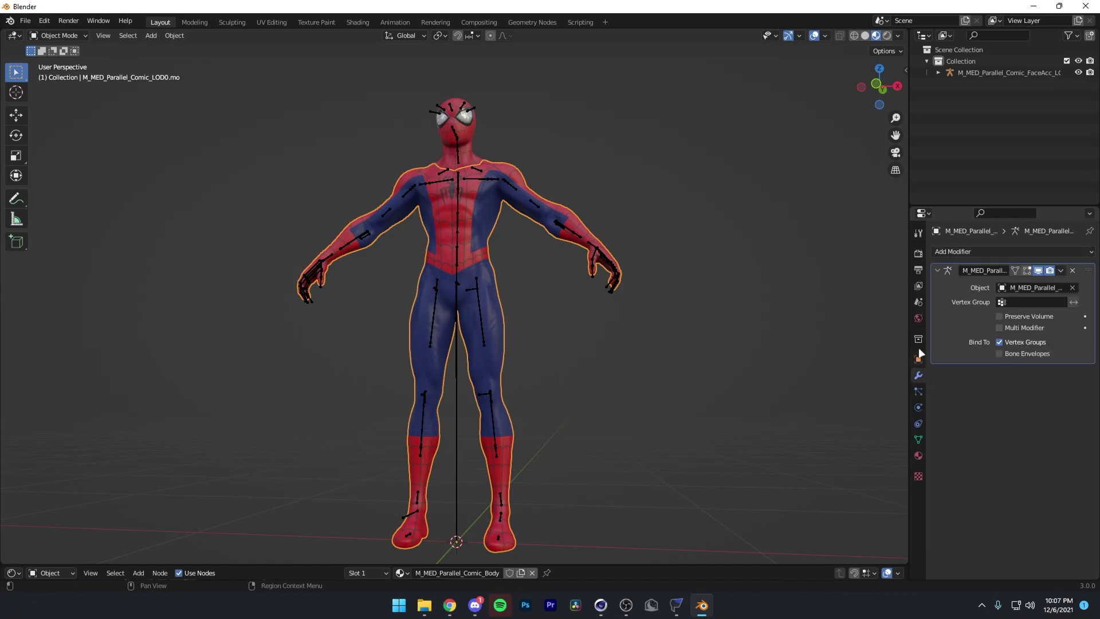
left_click(1073, 288)
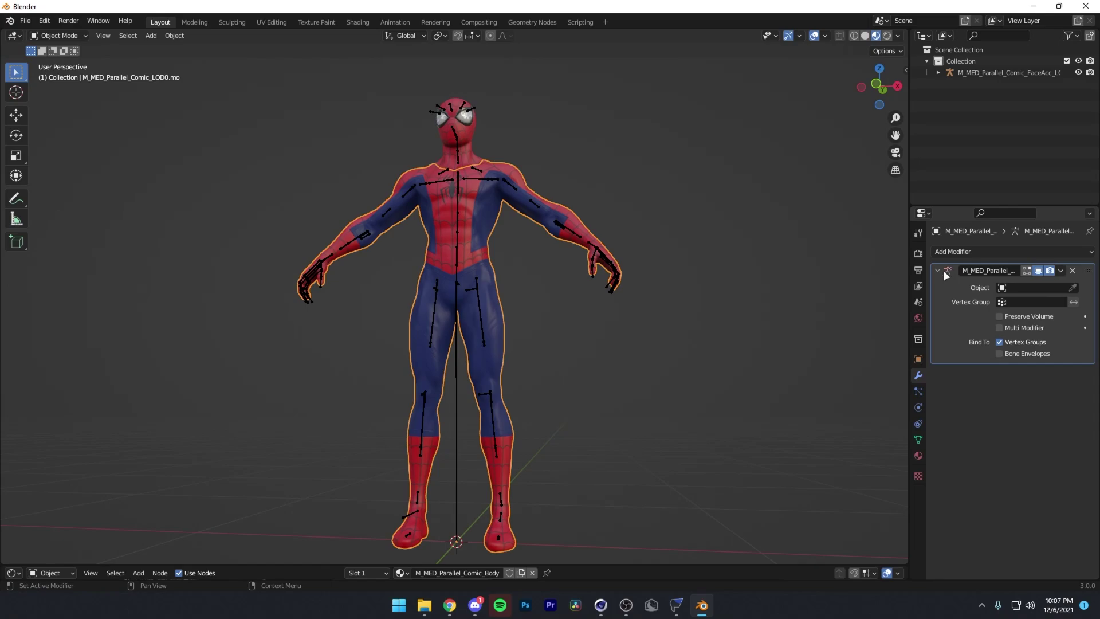
left_click(1024, 288)
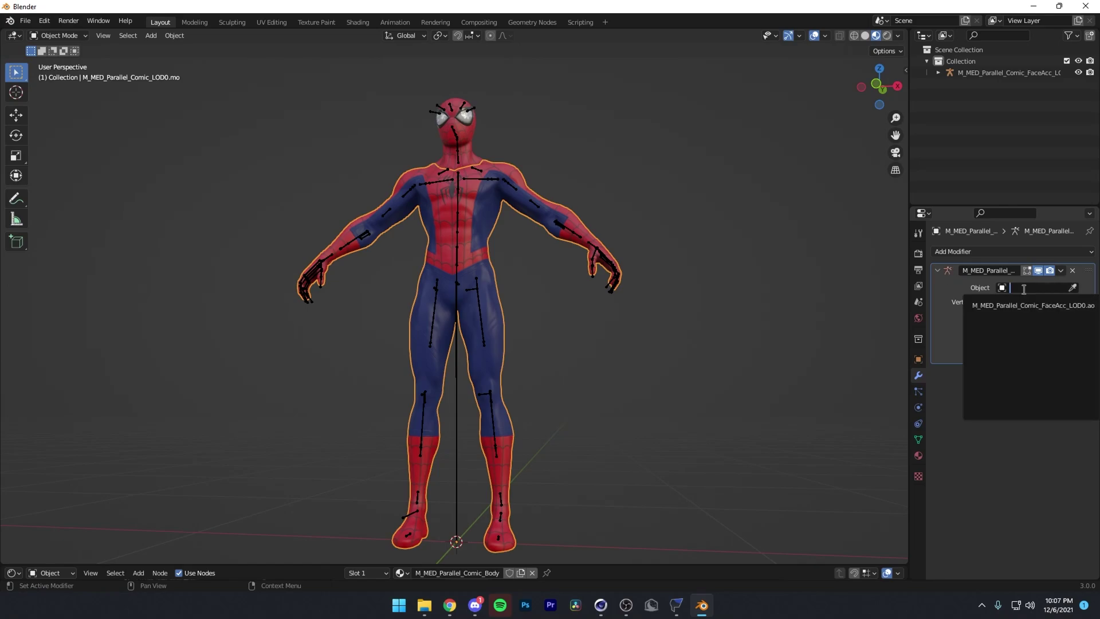
left_click(1001, 305)
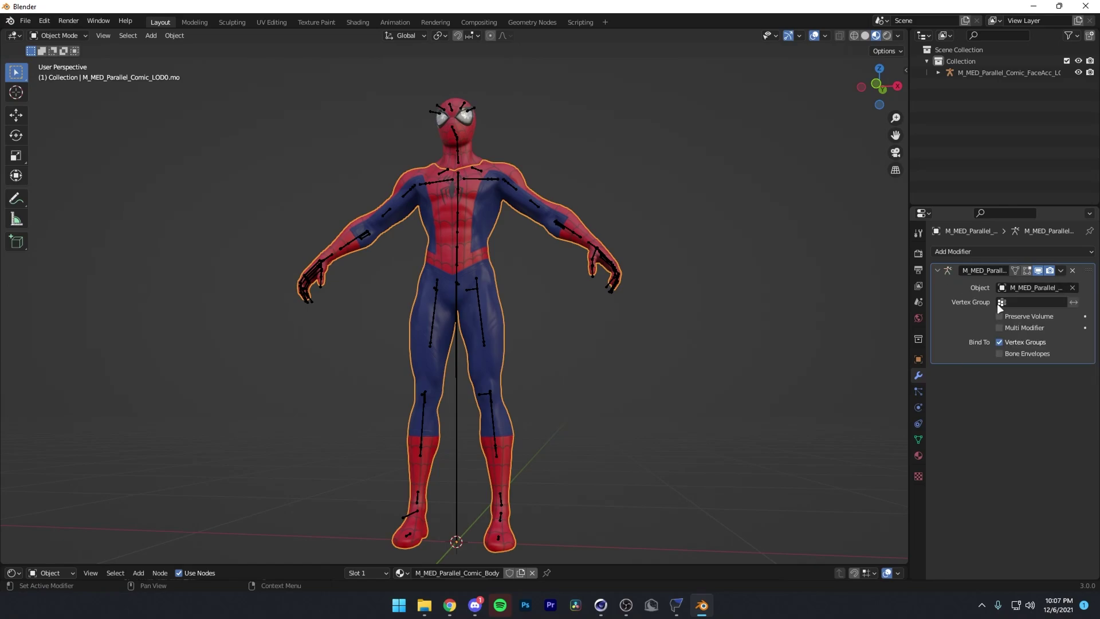
Select the head mesh and expand its Armature modifier settings to check it.
left_click(467, 143)
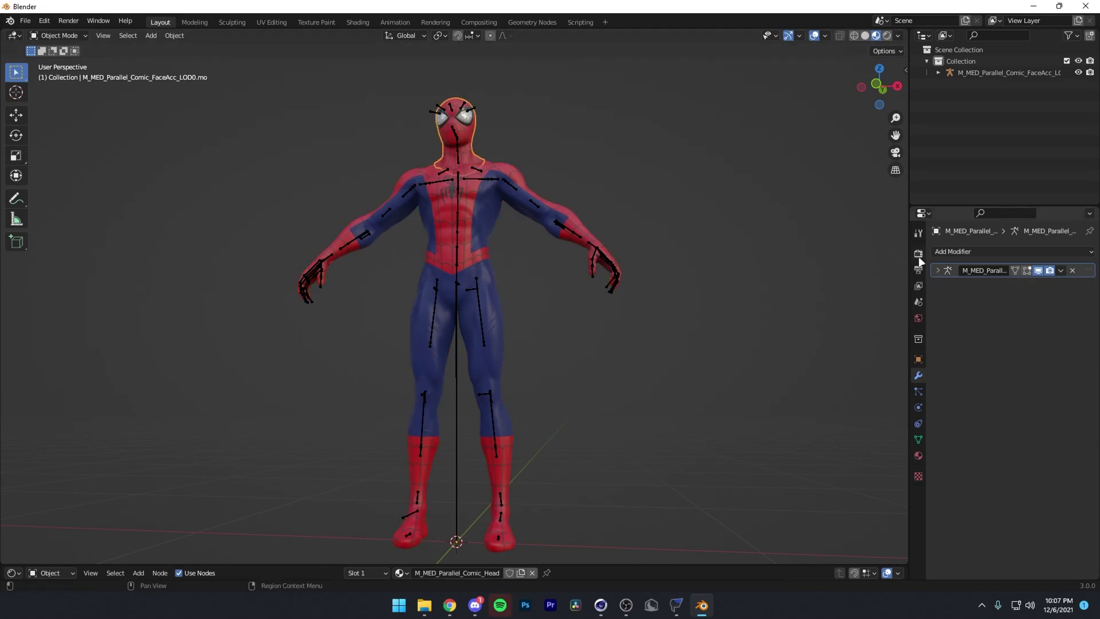
left_click(936, 269)
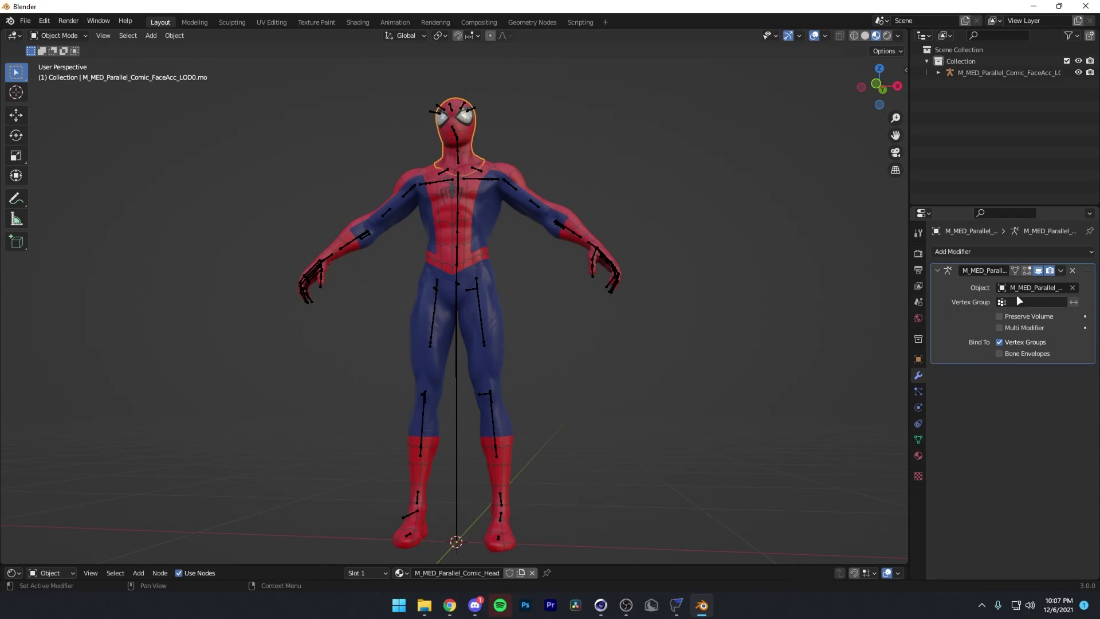
scroll(520, 188, "up", 5)
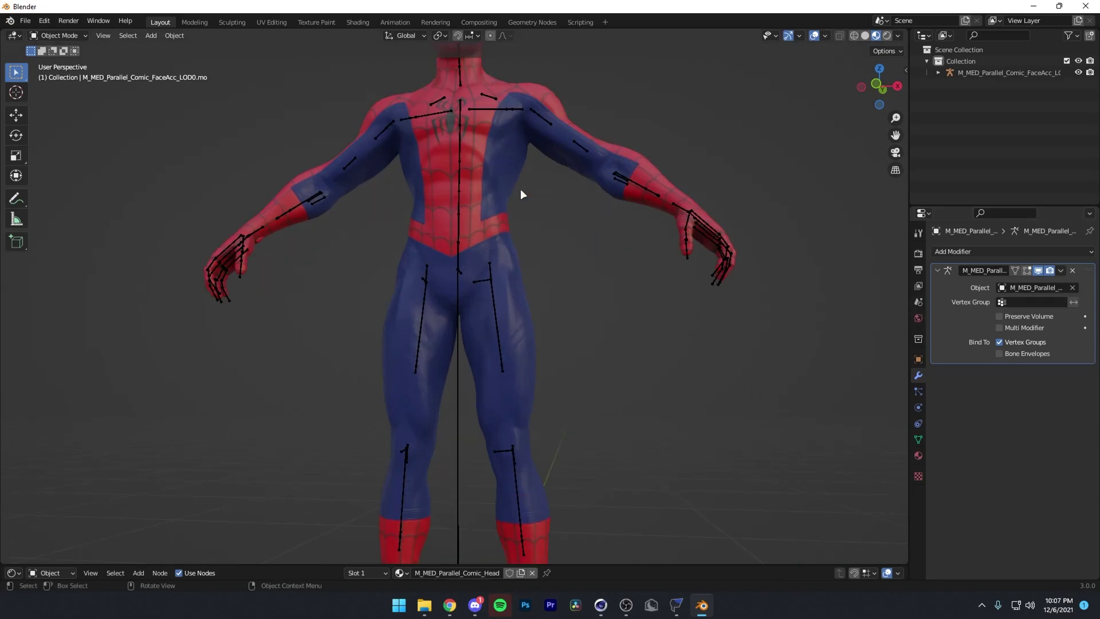
middle_click_drag(521, 188, 501, 204)
scroll(503, 210, "down", 5)
mouse_move(439, 232)
middle_mouse_down()
mouse_move(453, 256)
mouse_move(452, 233)
middle_mouse_up()
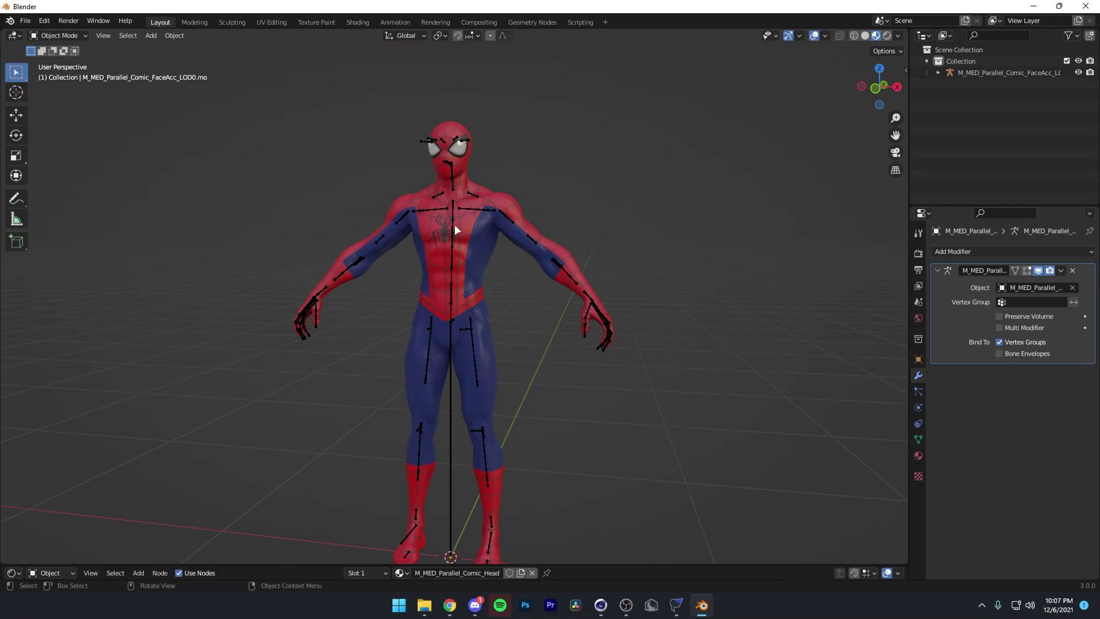
Put the armature in Pose Mode and test-rotate spine_01, then cancel.
left_click(453, 231)
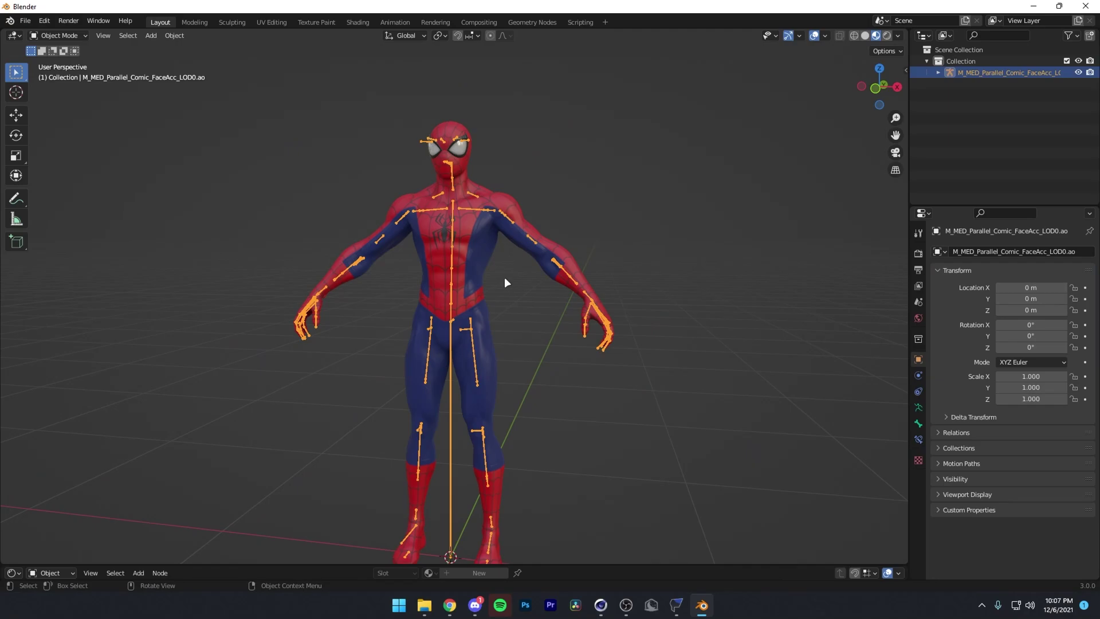
key("ctrl+Tab")
scroll(504, 254, "up", 3)
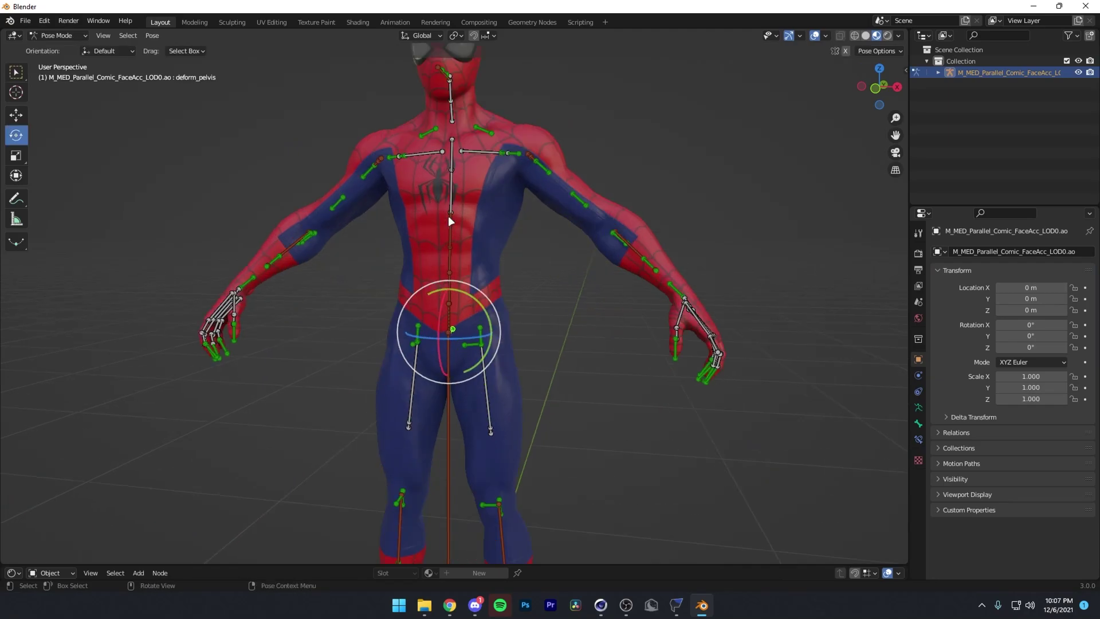
left_click(453, 299)
left_click_drag(456, 291, 427, 250)
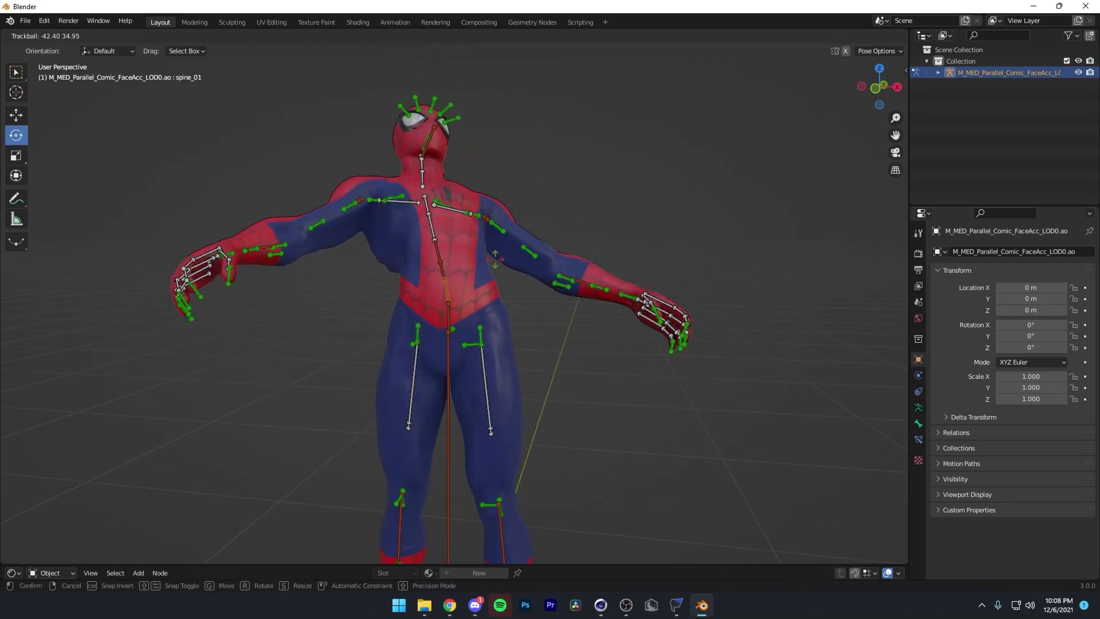
right_click(540, 166)
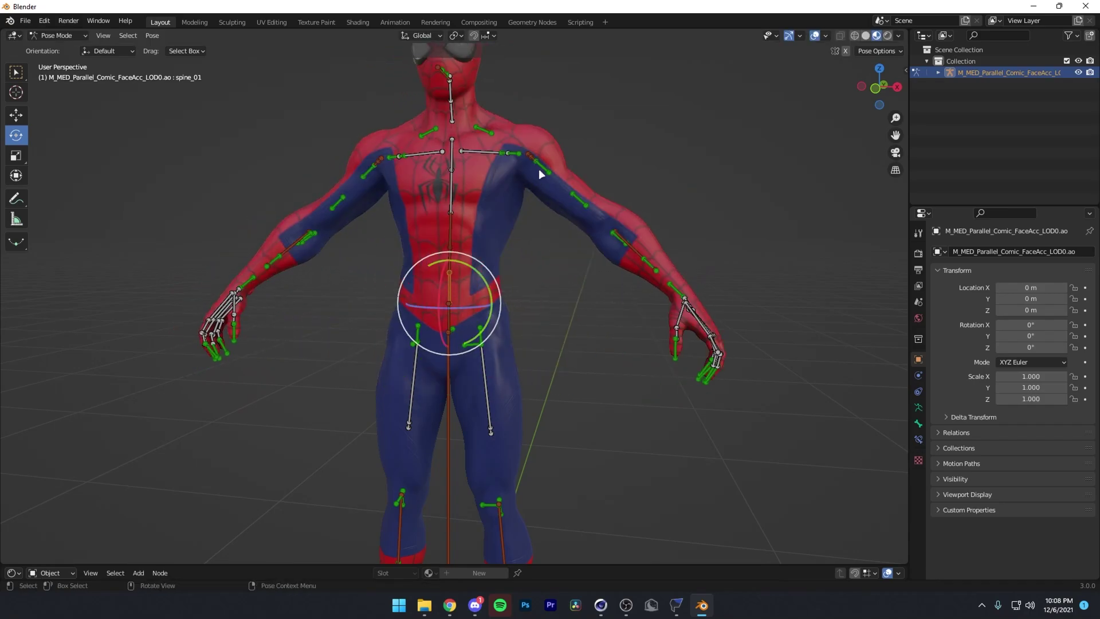
Test-rotate the left lowerarm bone to check the forearm deforms, then cancel.
left_click(575, 195)
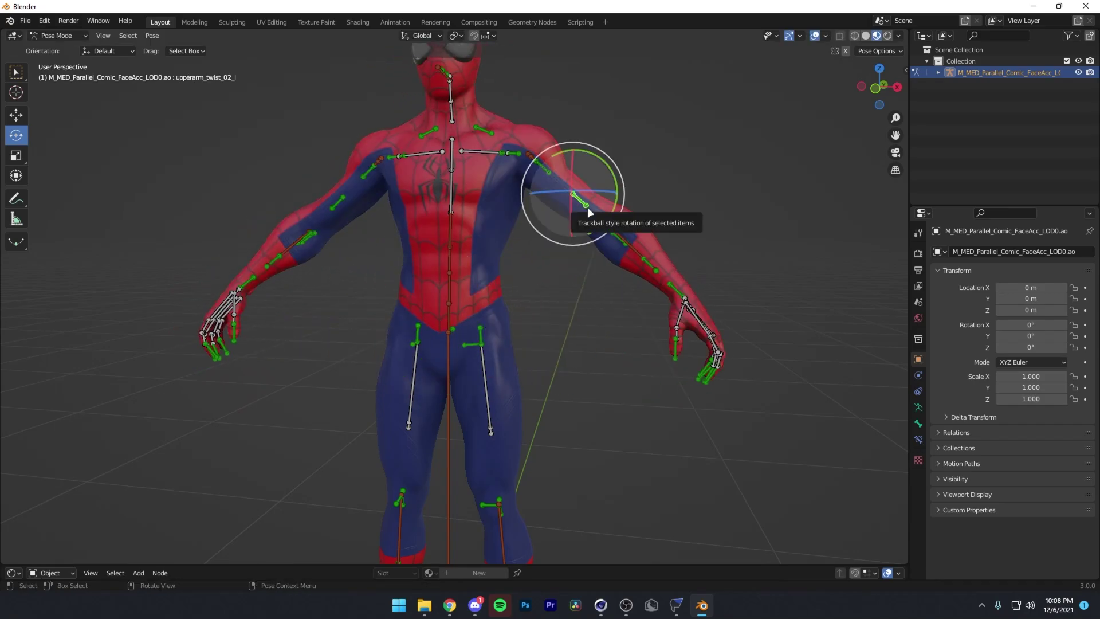
left_click(612, 222)
left_click(624, 237)
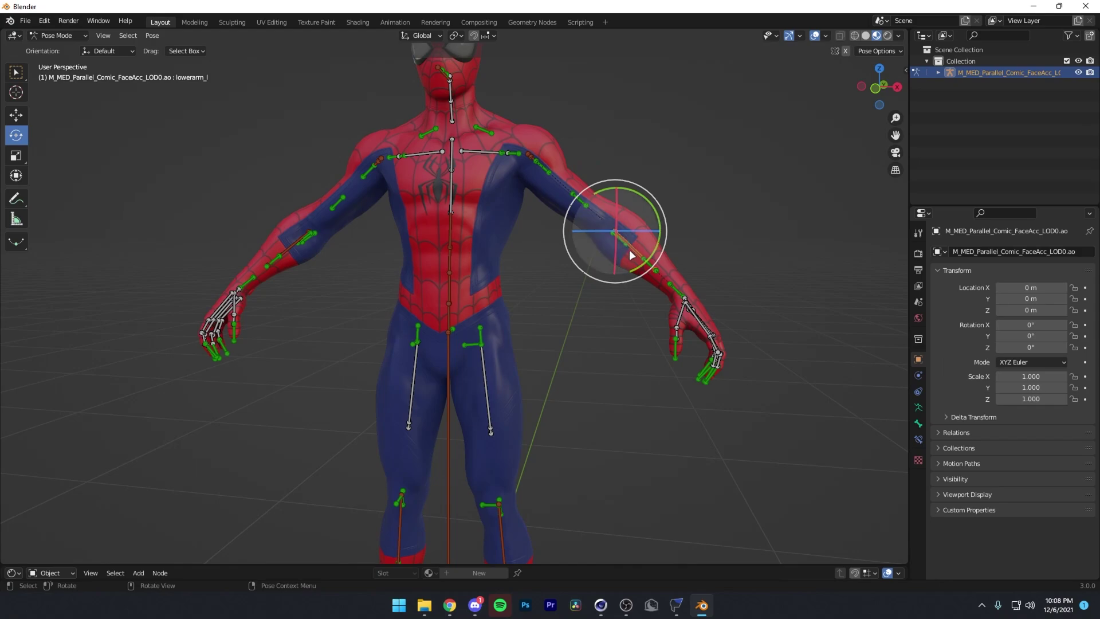
left_click_drag(634, 246, 664, 217)
right_click(663, 216)
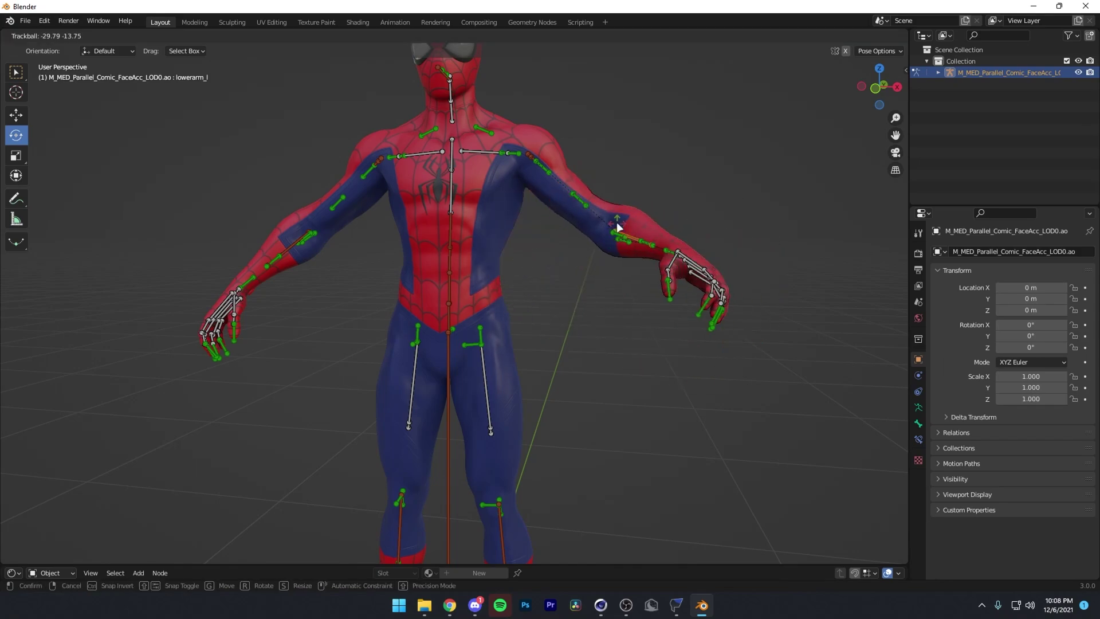
Test the neck_01 and thigh_r rotations, then return to Object Mode.
left_click(462, 118)
mouse_move(490, 103)
left_mouse_down()
mouse_move(492, 94)
mouse_move(484, 103)
left_mouse_up()
left_click(421, 154)
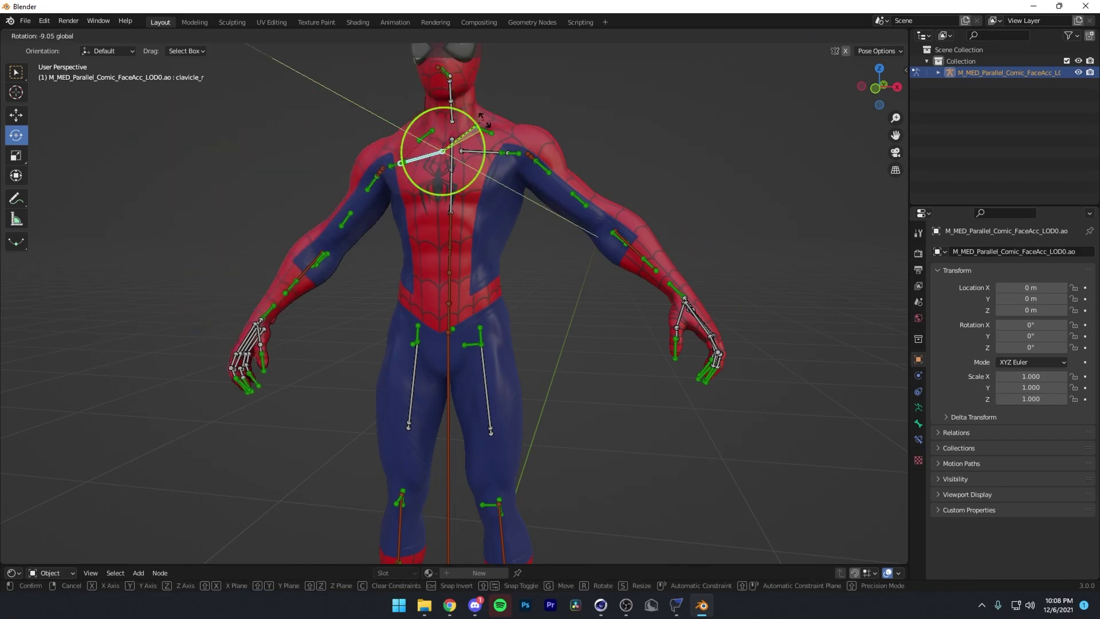
left_click(416, 396)
key("r")
key("r")
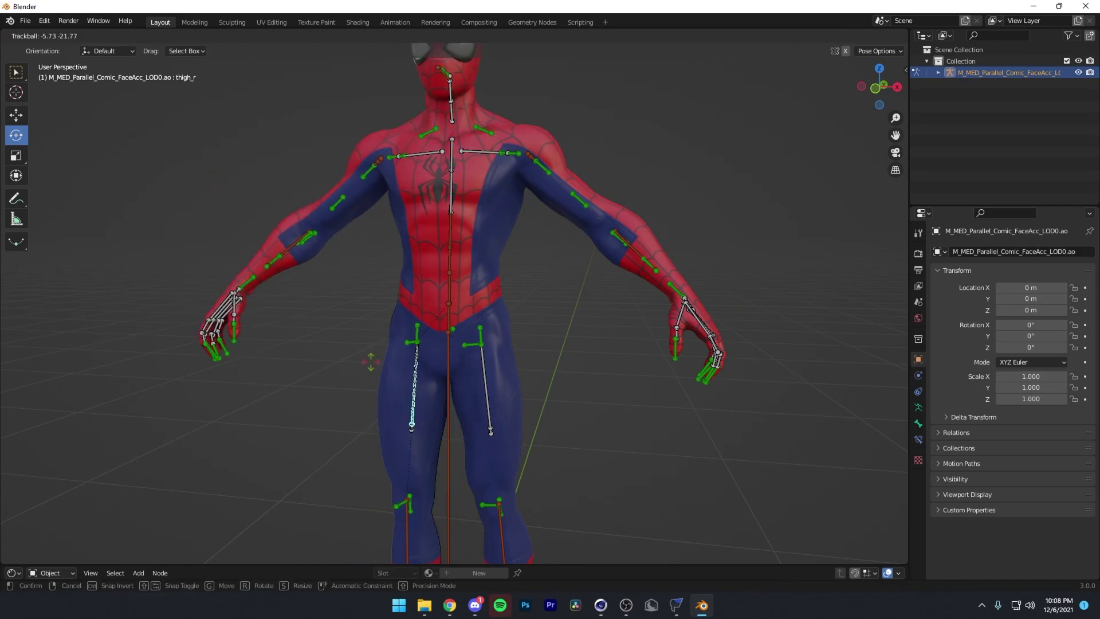
key("Escape")
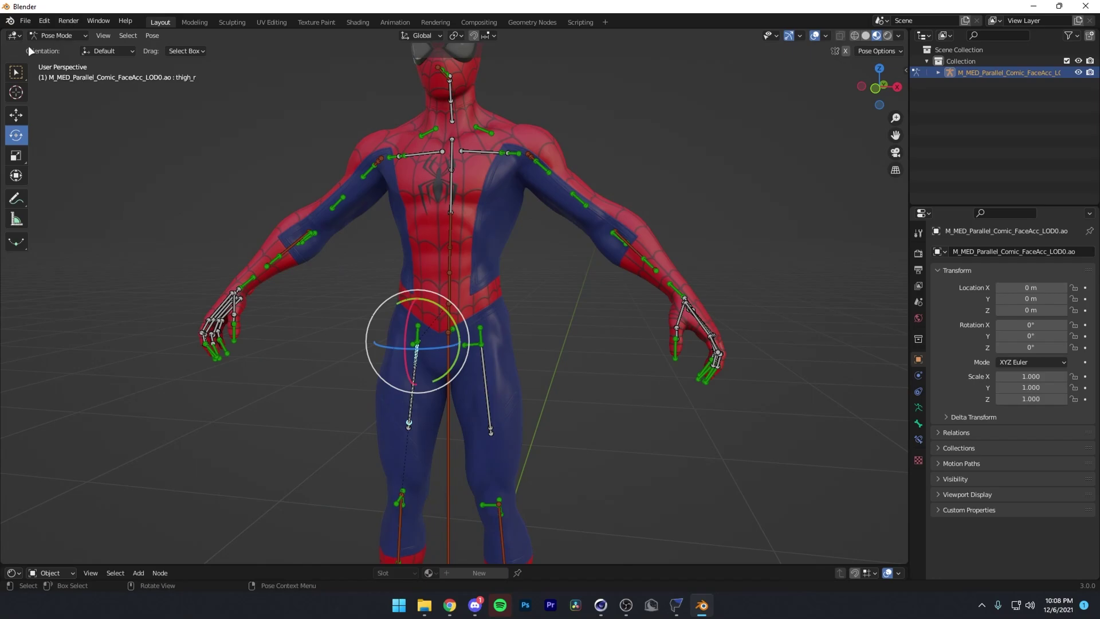
left_click(54, 36)
left_click(47, 51)
Deselect everything and go to File > External Data to pack resources automatically.
key("alt+a")
scroll(459, 225, "down", 5)
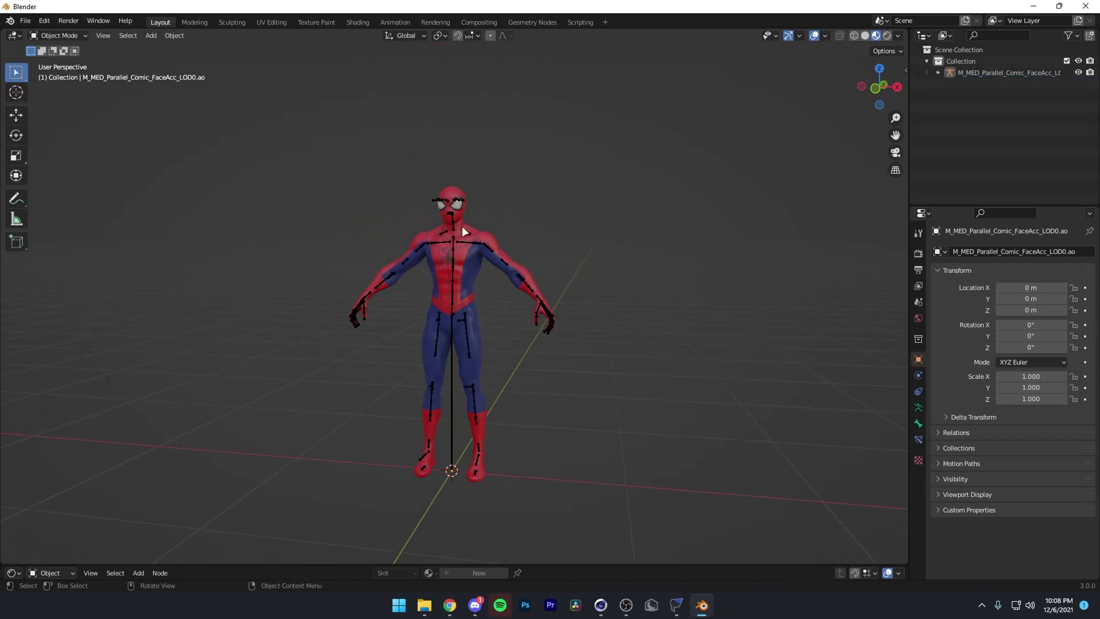
scroll(453, 232, "up", 3)
scroll(449, 234, "down", 1)
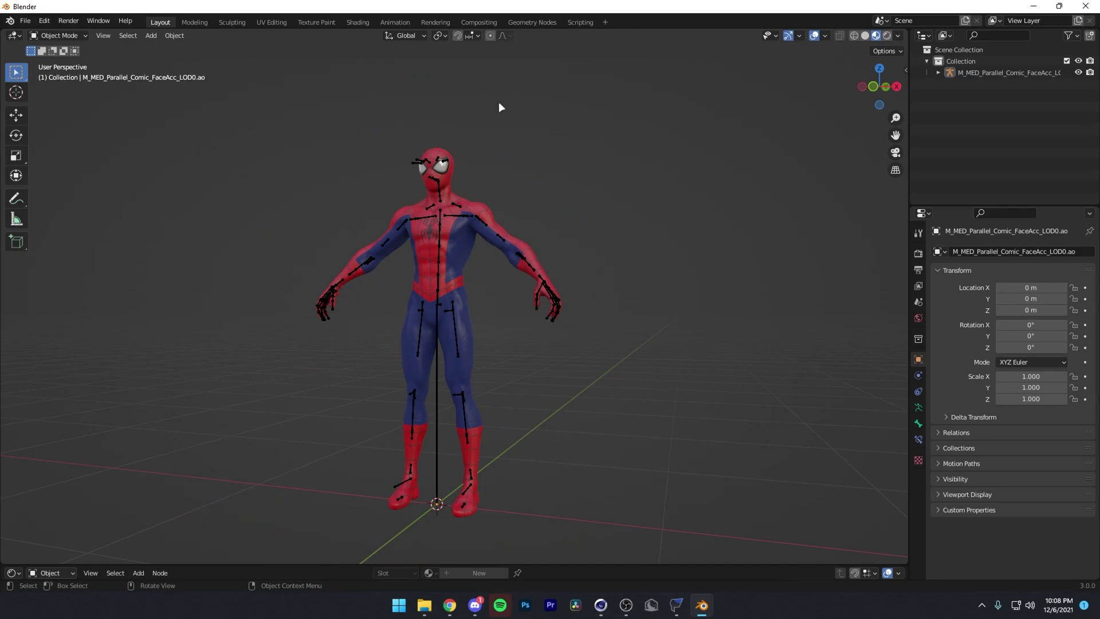
left_click(26, 21)
mouse_move(55, 206)
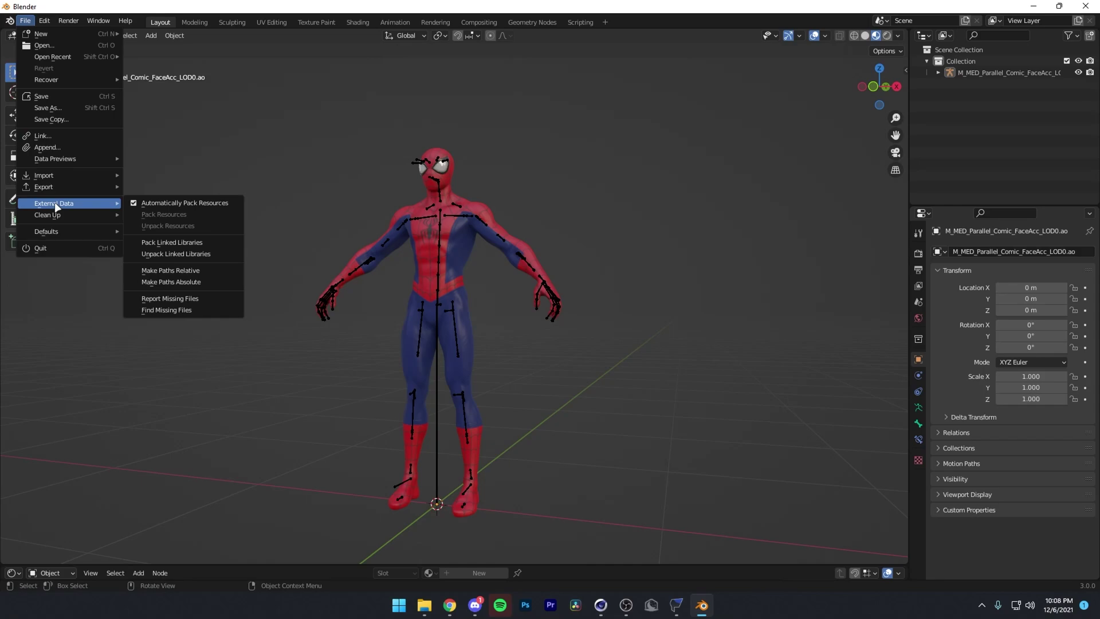